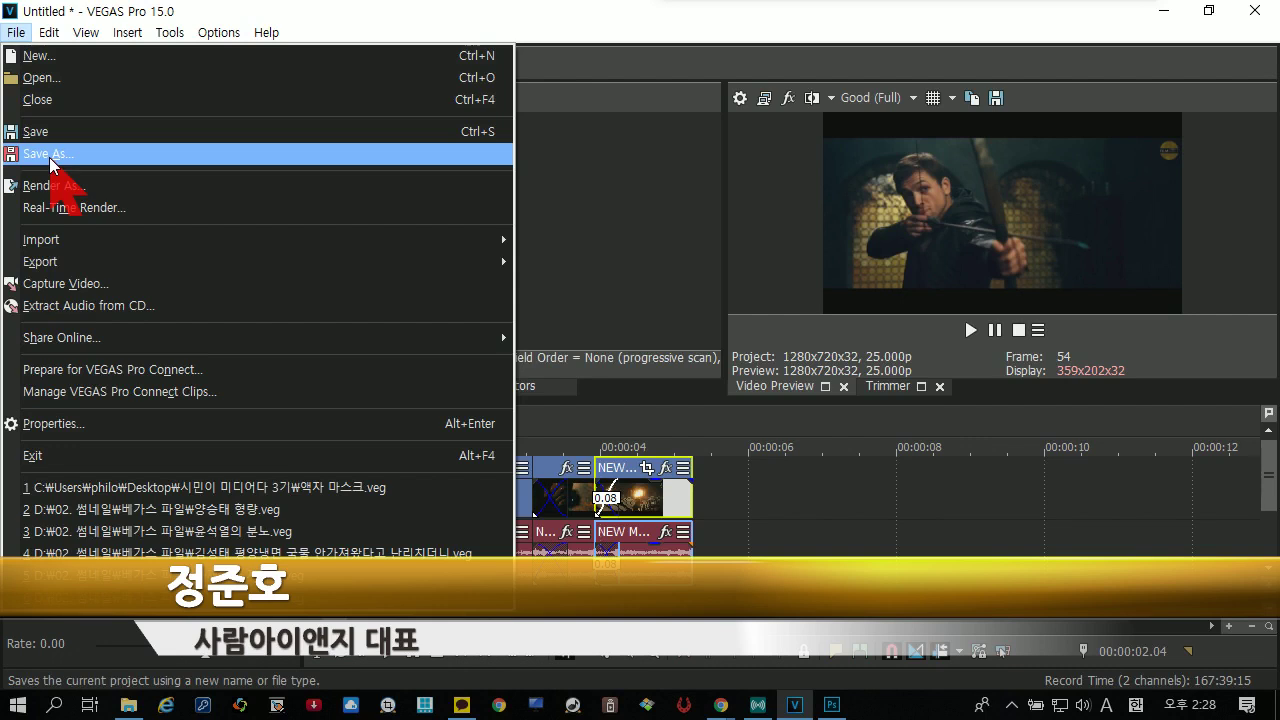
# Save the project under the name 20181208 in the 하루마스터 folder on the desktop
pyautogui.click(52, 135)
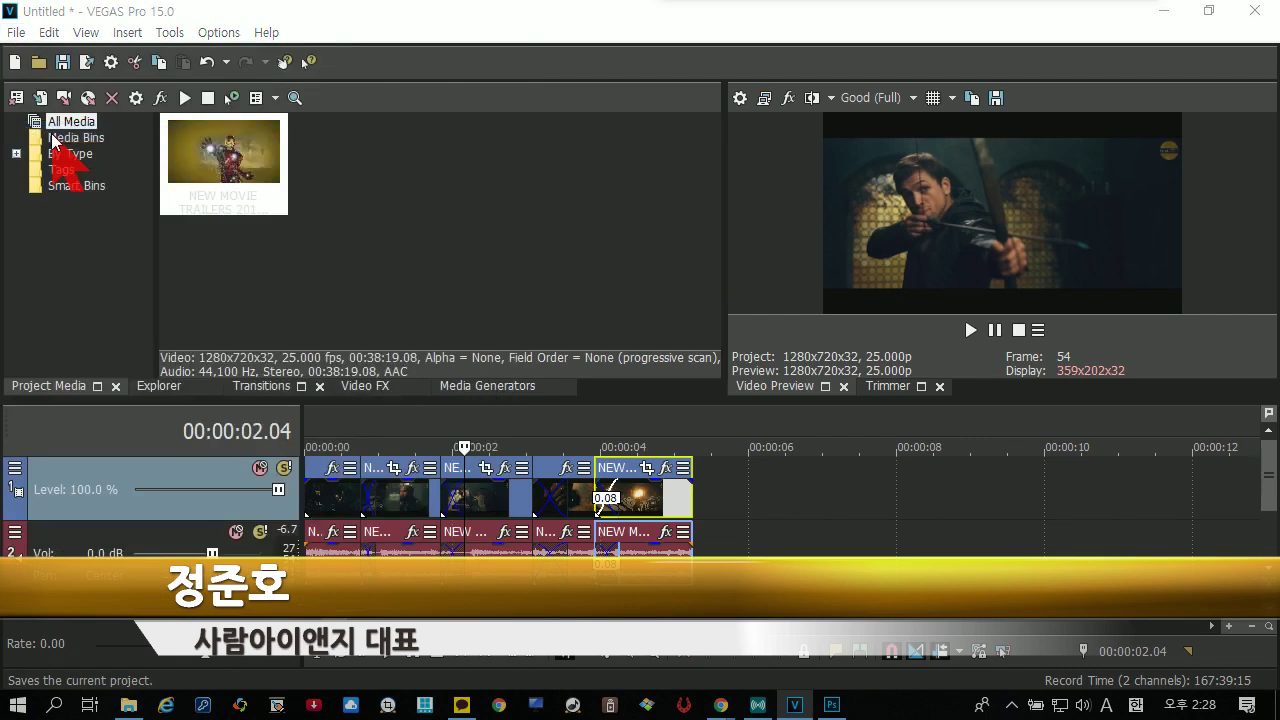
pyautogui.moveTo(787, 224); pyautogui.dragTo(539, 121)
pyautogui.click(447, 262)
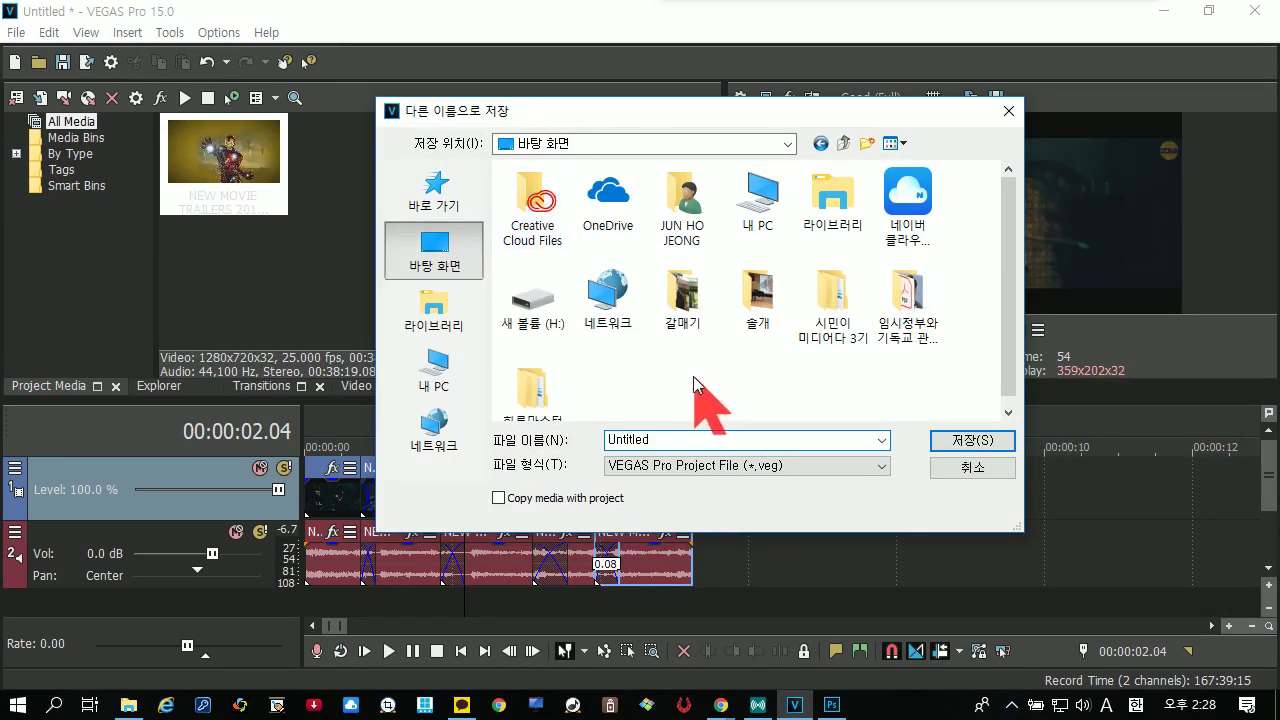
pyautogui.scroll(-1, 694, 386)
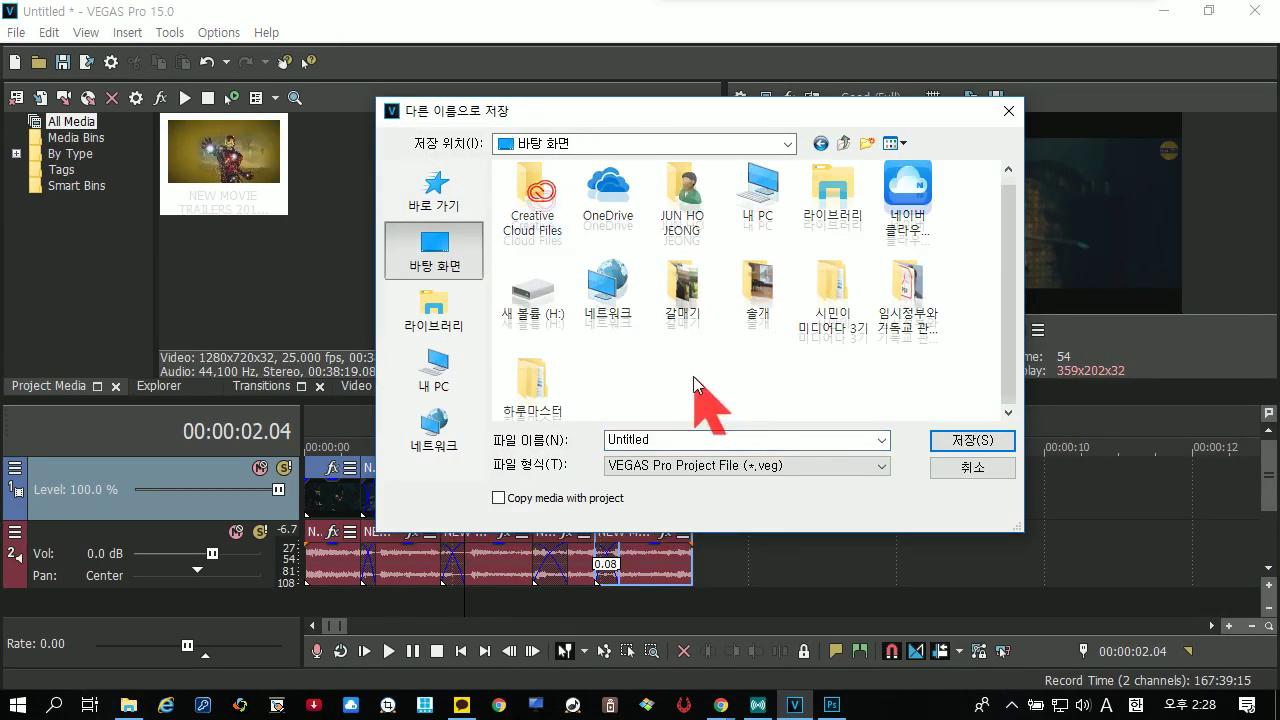
pyautogui.doubleClick(538, 390)
pyautogui.doubleClick(645, 440)
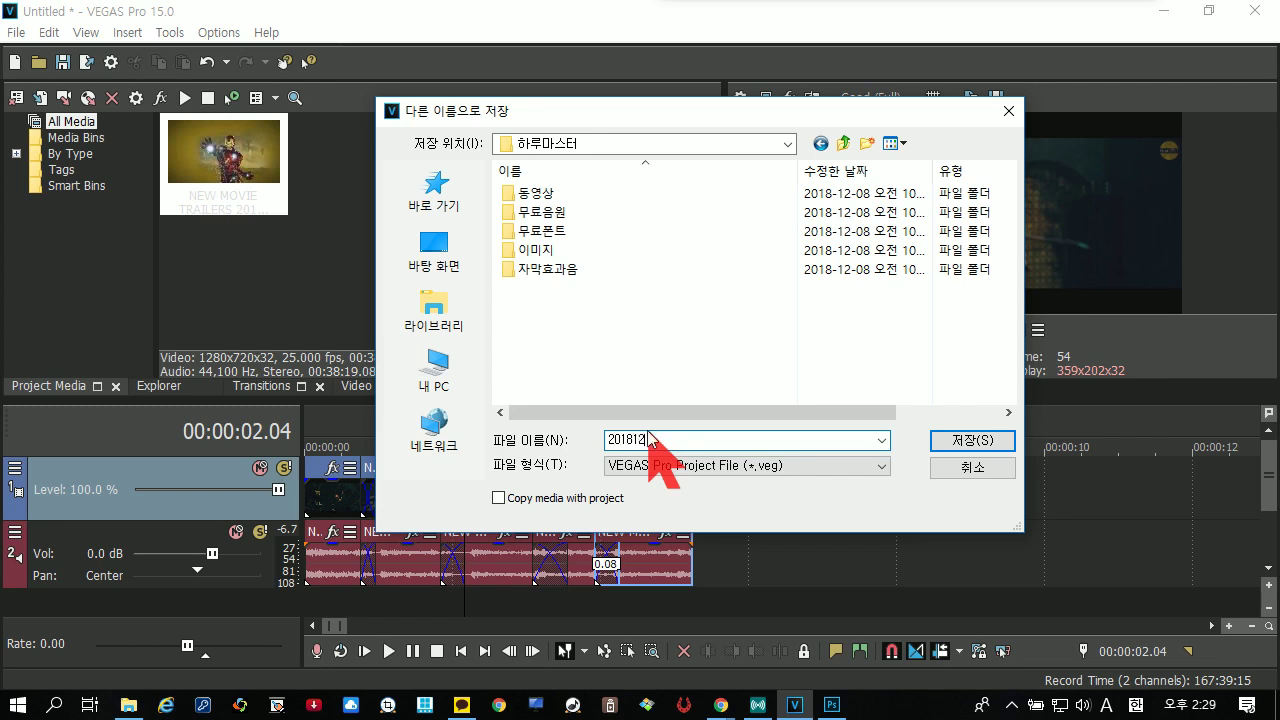
pyautogui.write('8')
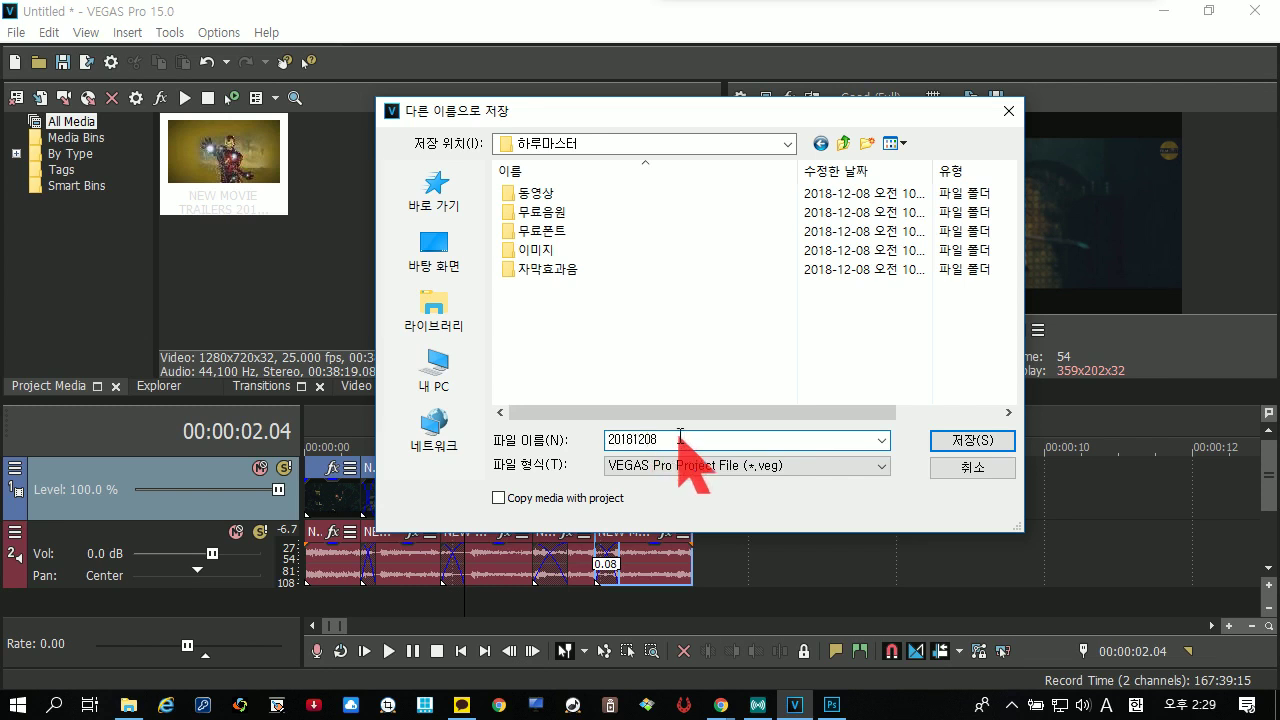
pyautogui.click(965, 441)
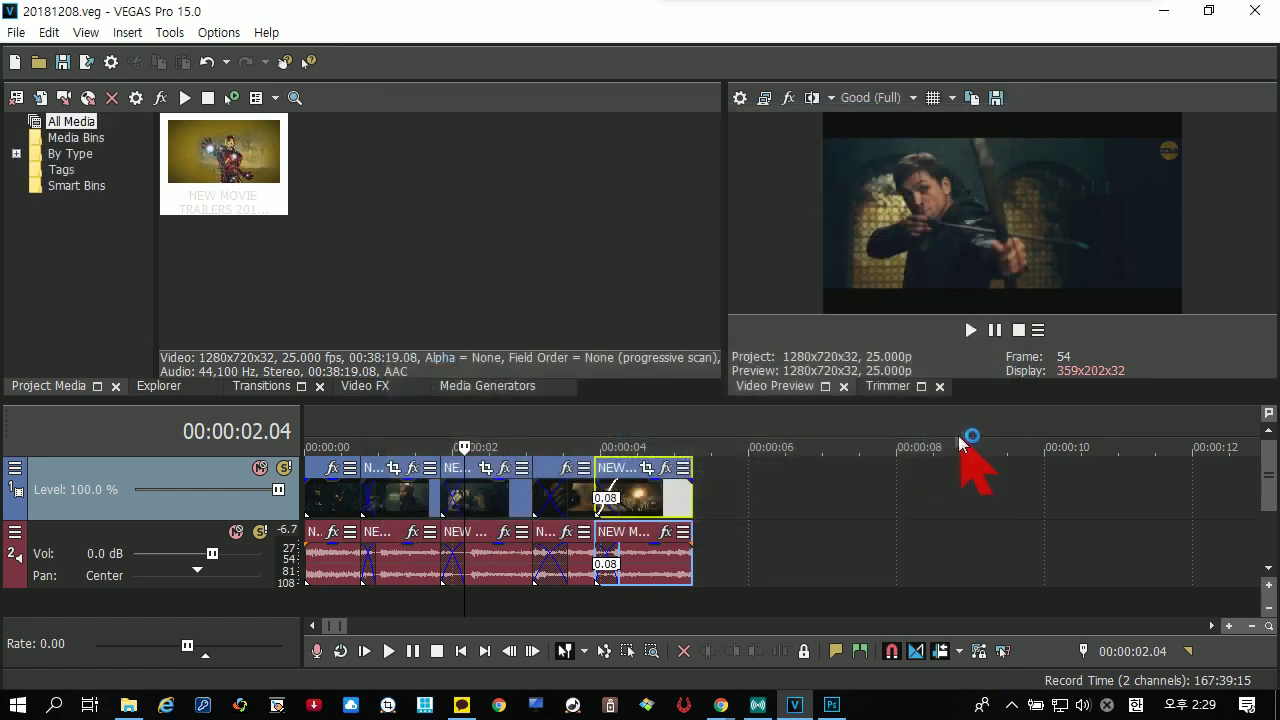
pyautogui.click(40, 14)
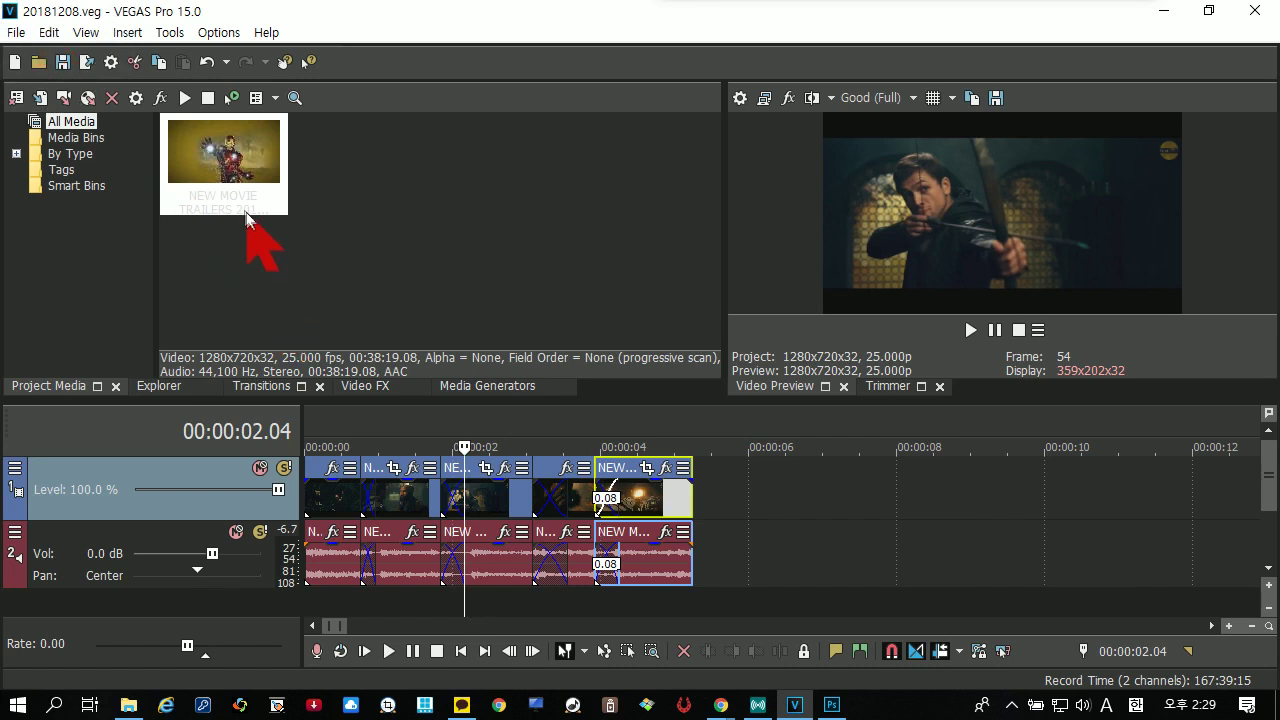
# Extend the end of the last clip and its audio to about 32 seconds on the timeline
pyautogui.scroll(-3, 729, 543)
pyautogui.scroll(2, 629, 537)
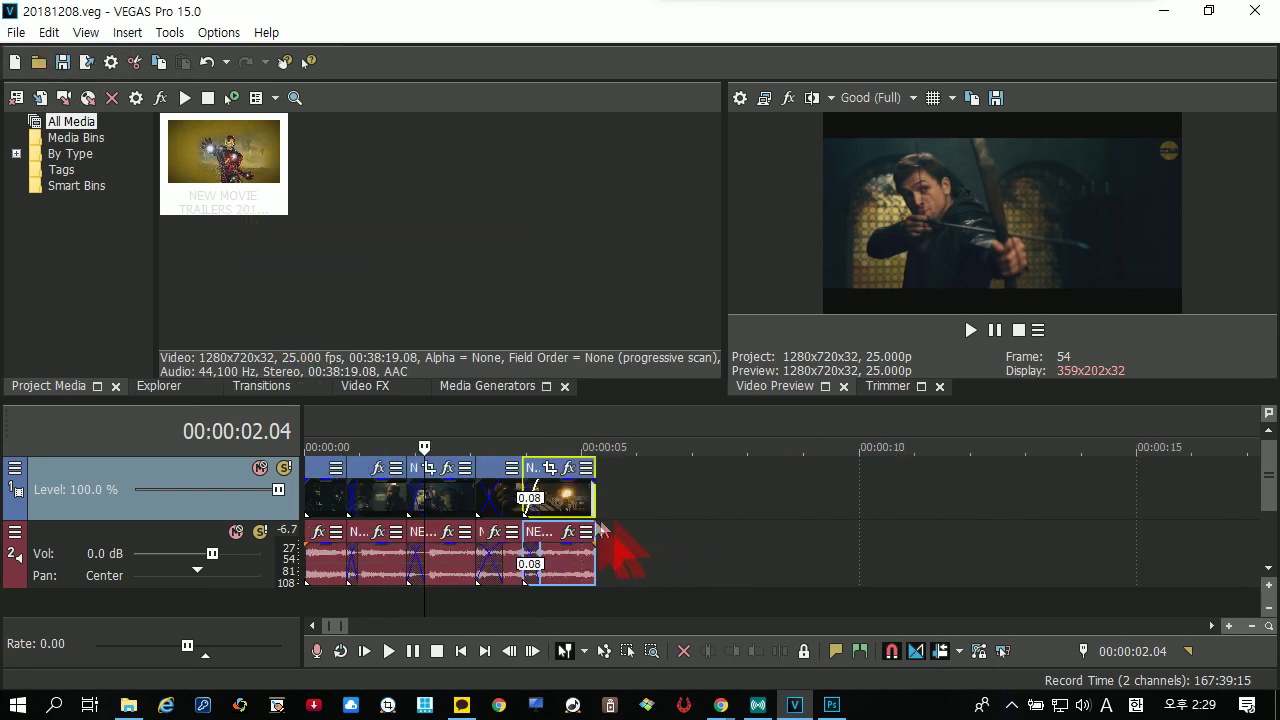
pyautogui.moveTo(592, 523); pyautogui.dragTo(1091, 529)
pyautogui.click(641, 447)
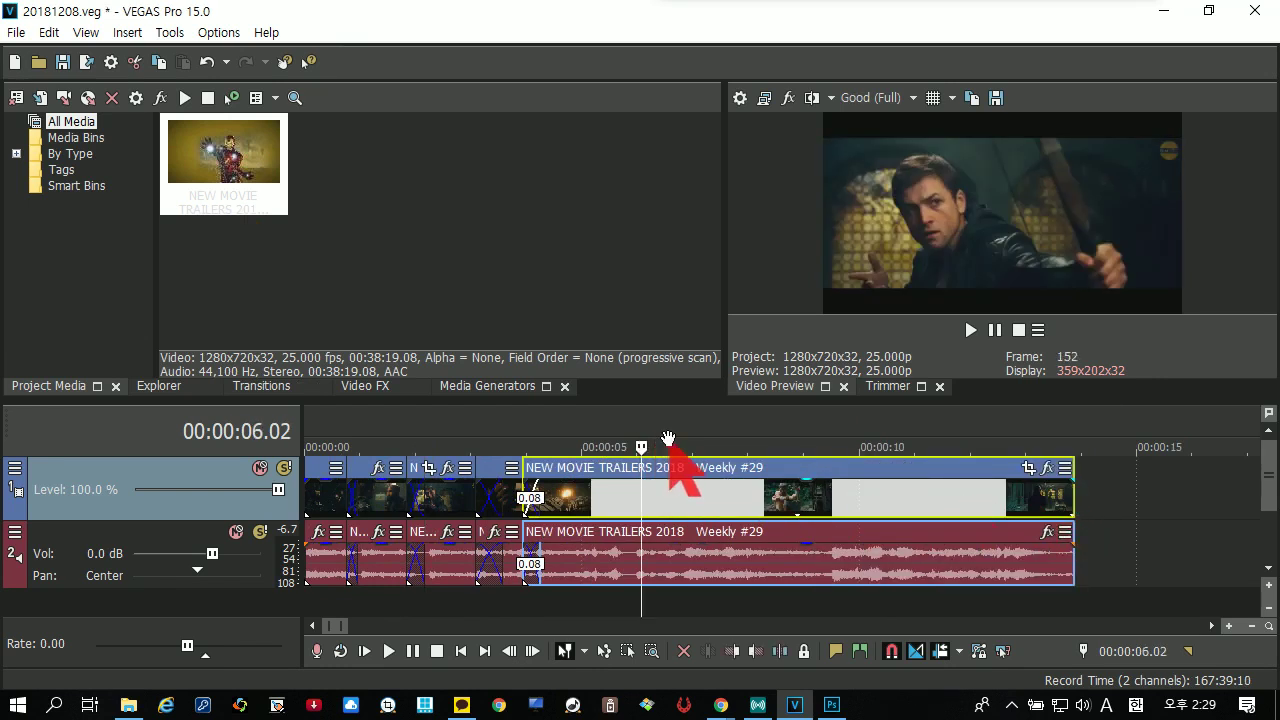
pyautogui.scroll(-2, 946, 515)
pyautogui.scroll(-2, 948, 515)
pyautogui.moveTo(434, 497); pyautogui.dragTo(601, 497)
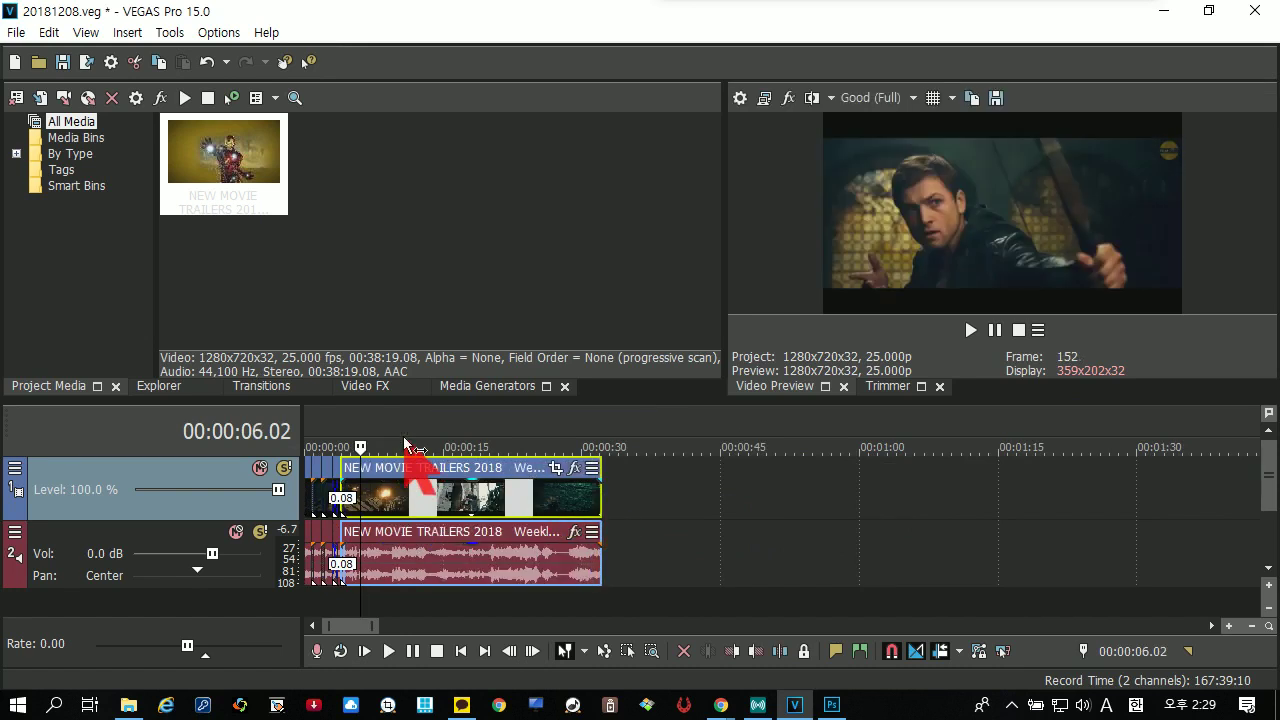
# Split the extended clip and its audio at about 6, 13, 20 and 27 seconds
pyautogui.click(402, 445)
pyautogui.click(425, 445)
pyautogui.press('s')
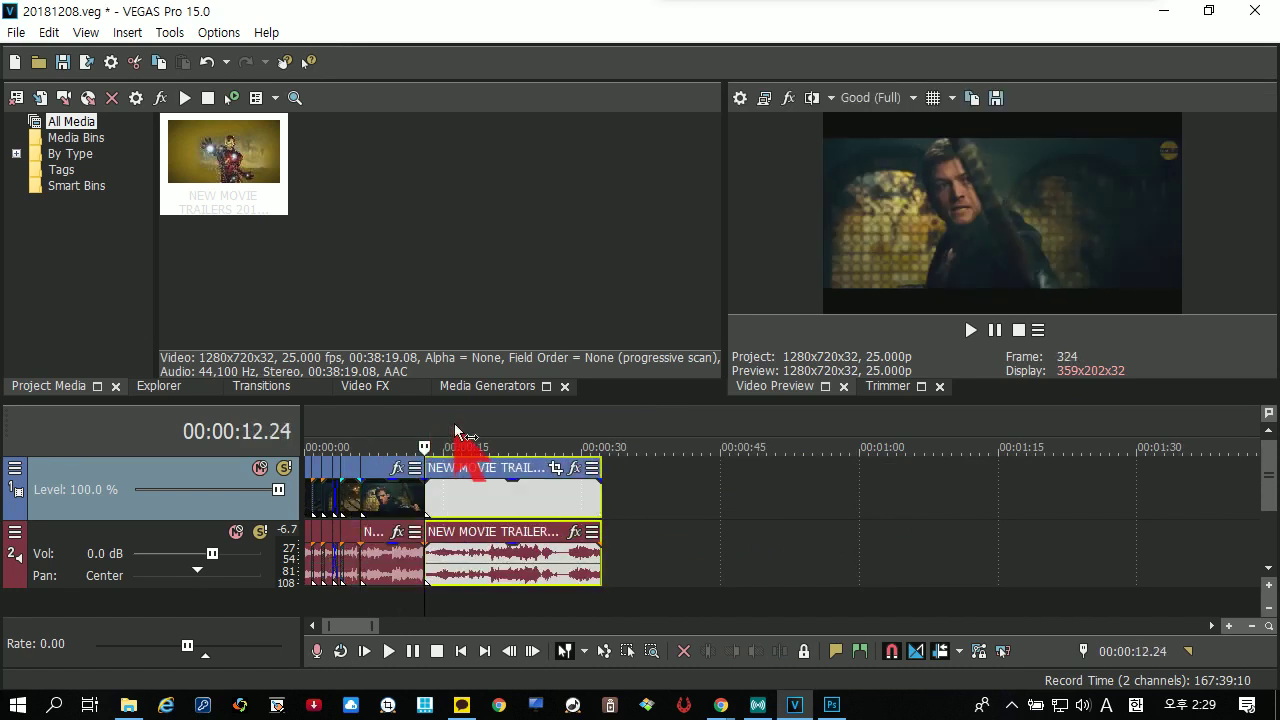
pyautogui.click(491, 445)
pyautogui.press('s')
pyautogui.click(557, 445)
pyautogui.press('s')
pyautogui.scroll(3, 590, 510)
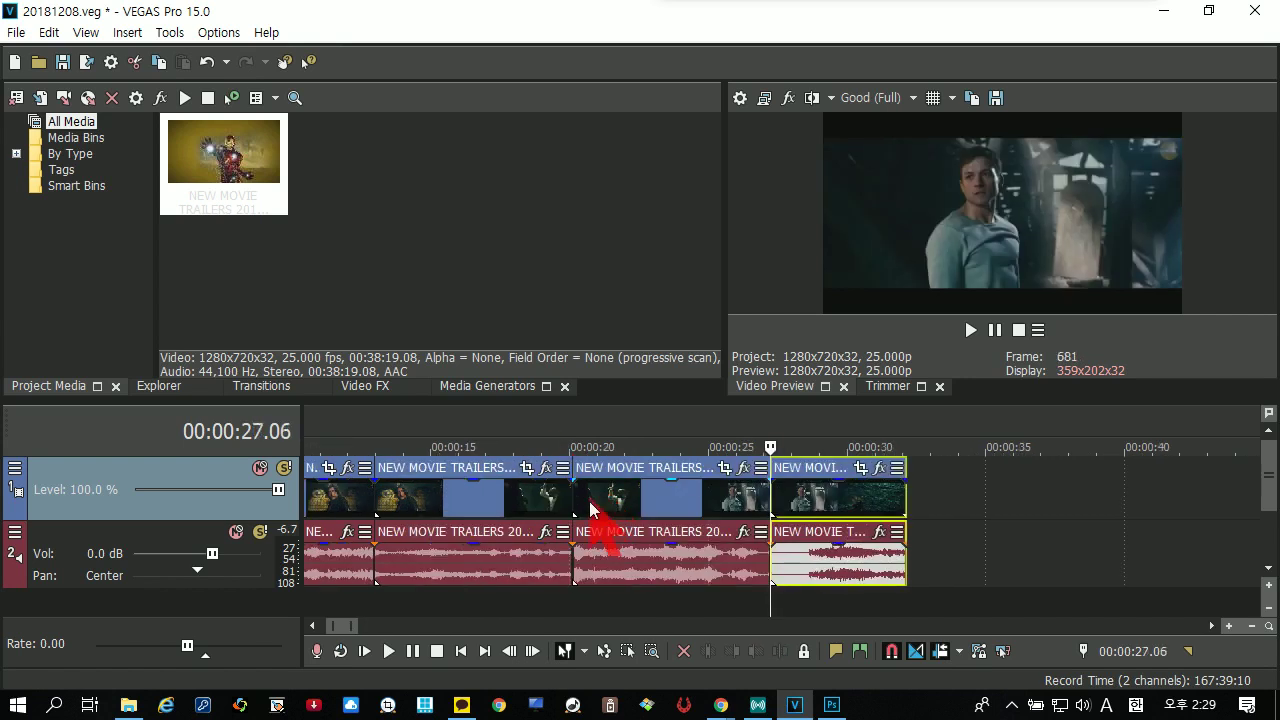
# Overlap the last four clips one after another to create crossfades of about 2 seconds between them
pyautogui.scroll(-3, 590, 510)
pyautogui.moveTo(571, 522); pyautogui.dragTo(540, 528)
pyautogui.moveTo(651, 520); pyautogui.dragTo(612, 505)
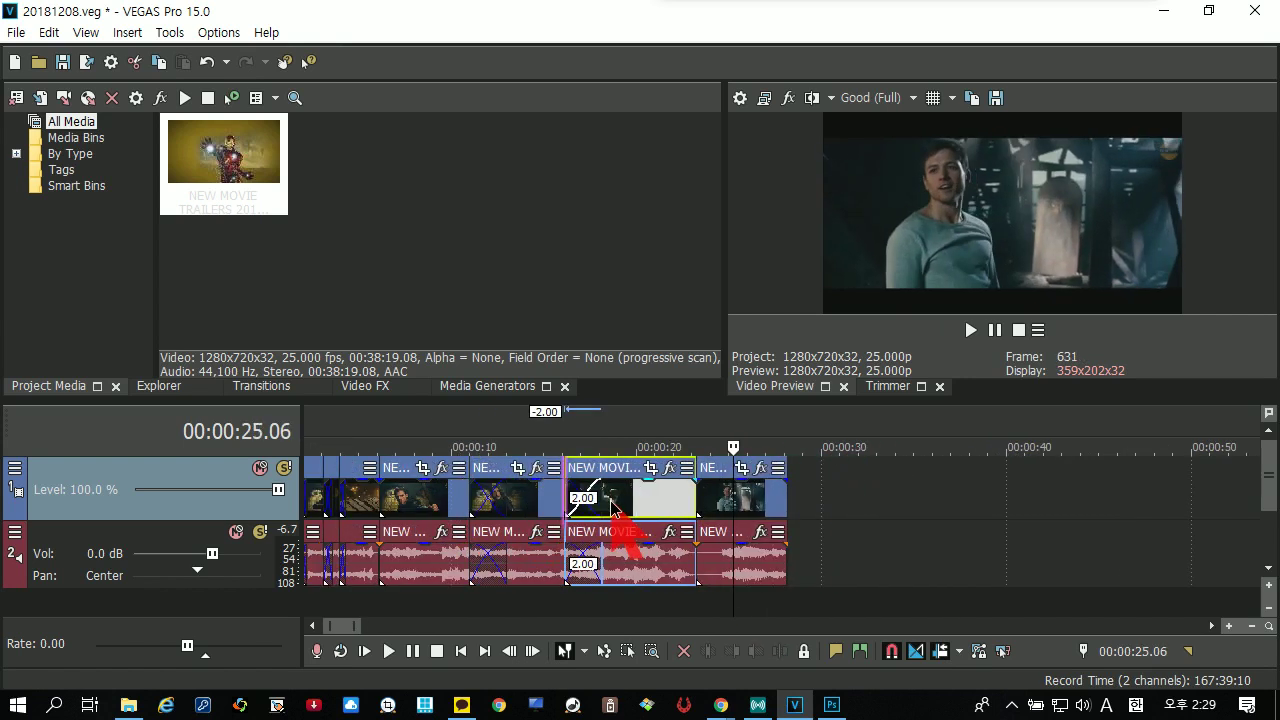
pyautogui.moveTo(740, 505); pyautogui.dragTo(700, 505)
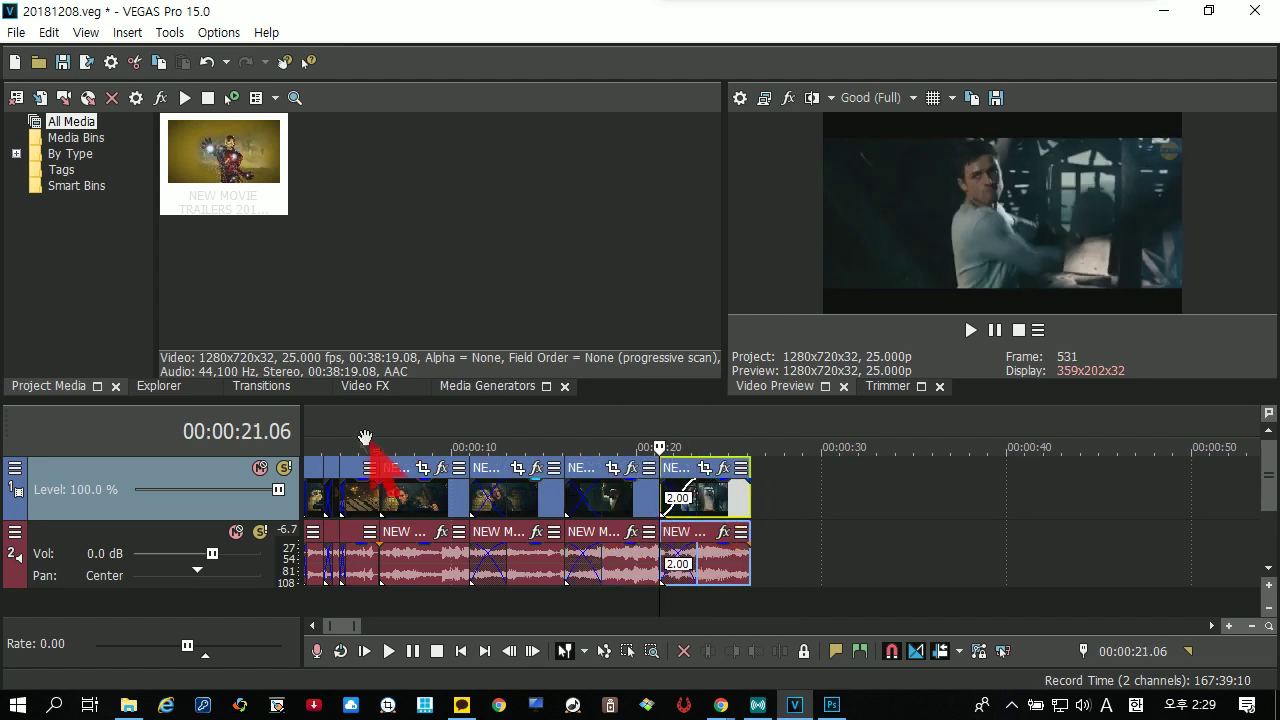
# Apply the Simple preset of the 3D Blinds transition to the crossfade at about 11 seconds and close its settings
pyautogui.click(270, 386)
pyautogui.click(571, 167)
pyautogui.moveTo(571, 167); pyautogui.dragTo(487, 491)
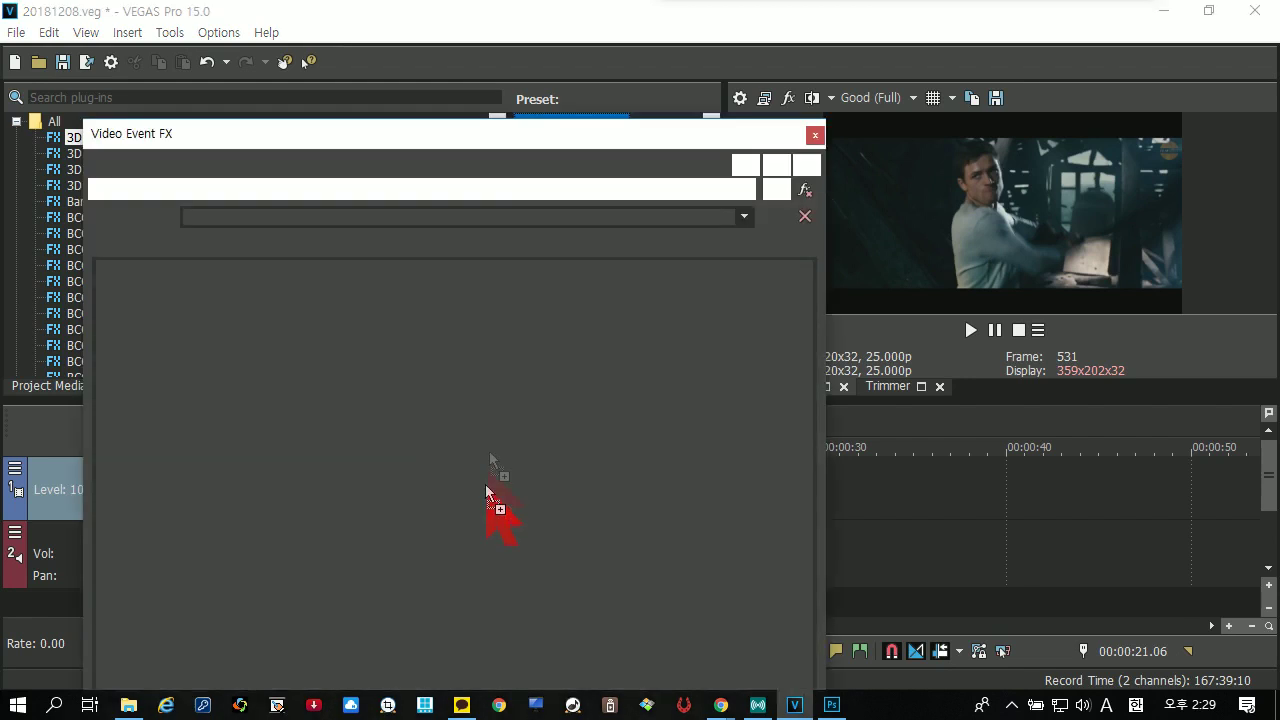
pyautogui.click(815, 134)
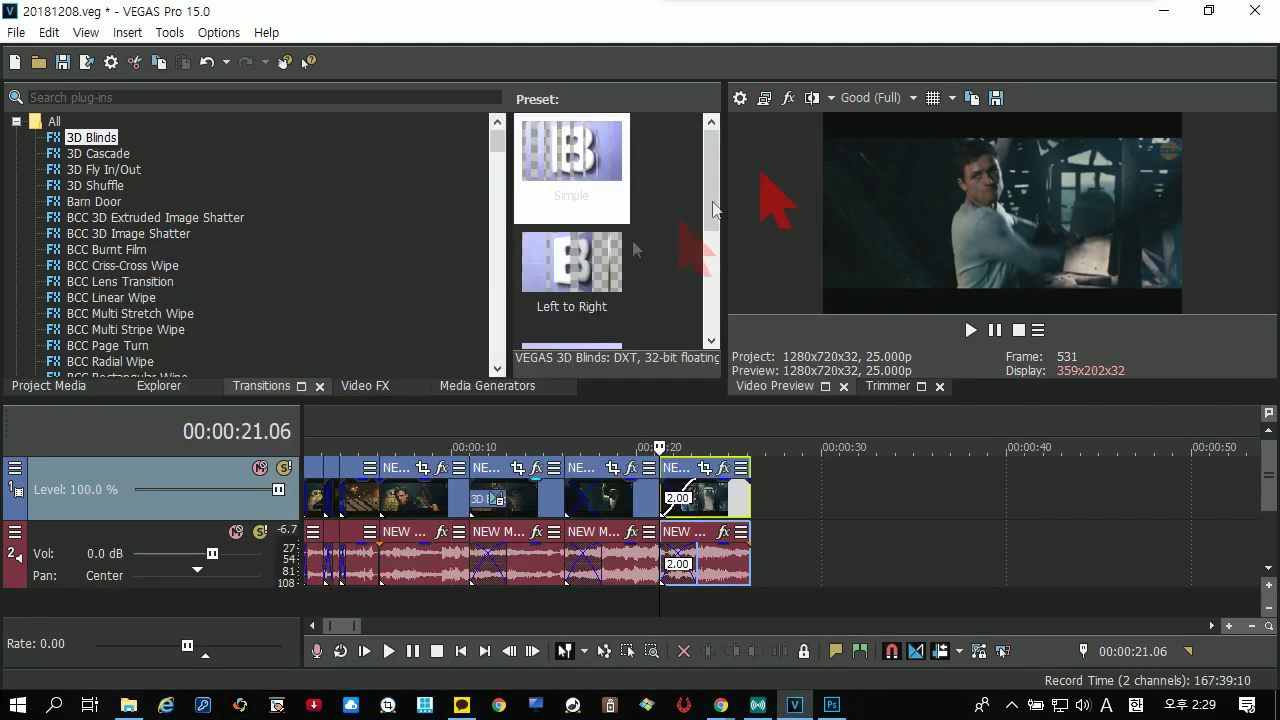
# Apply the default BCC Criss-Cross Wipe transition to the crossfade at about 16 seconds and close its settings
pyautogui.click(142, 268)
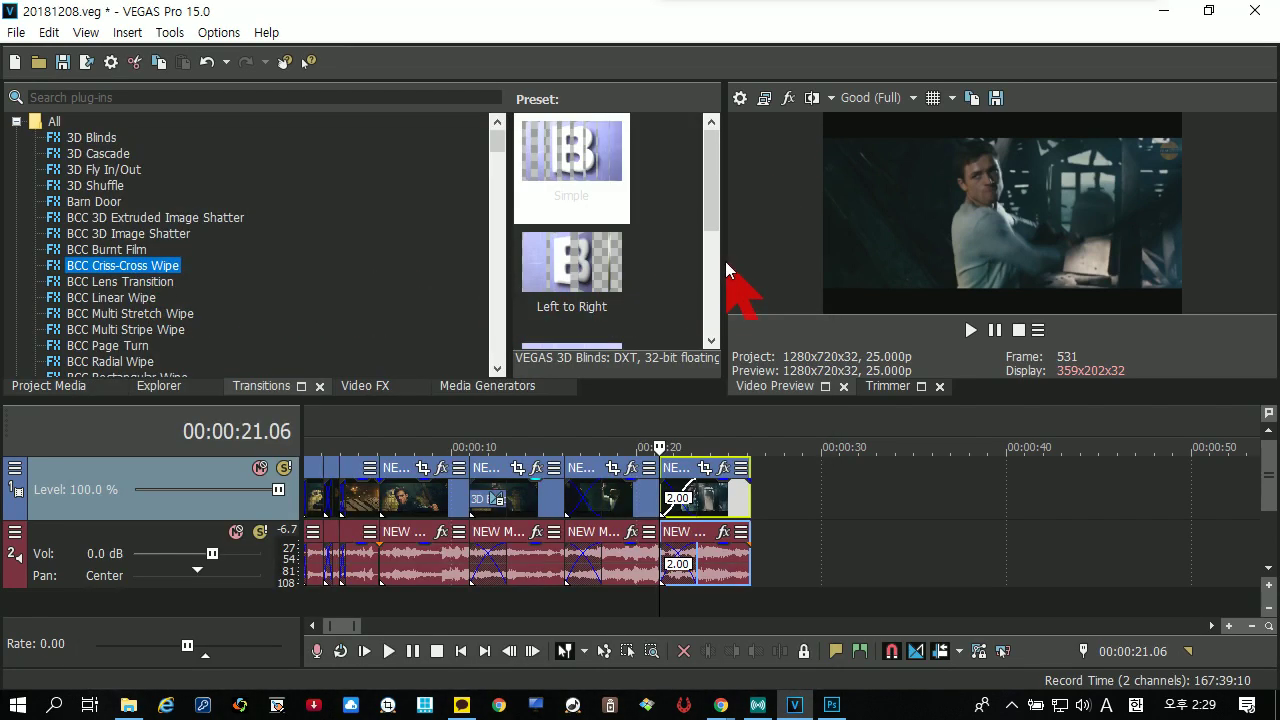
pyautogui.moveTo(577, 170); pyautogui.dragTo(596, 512)
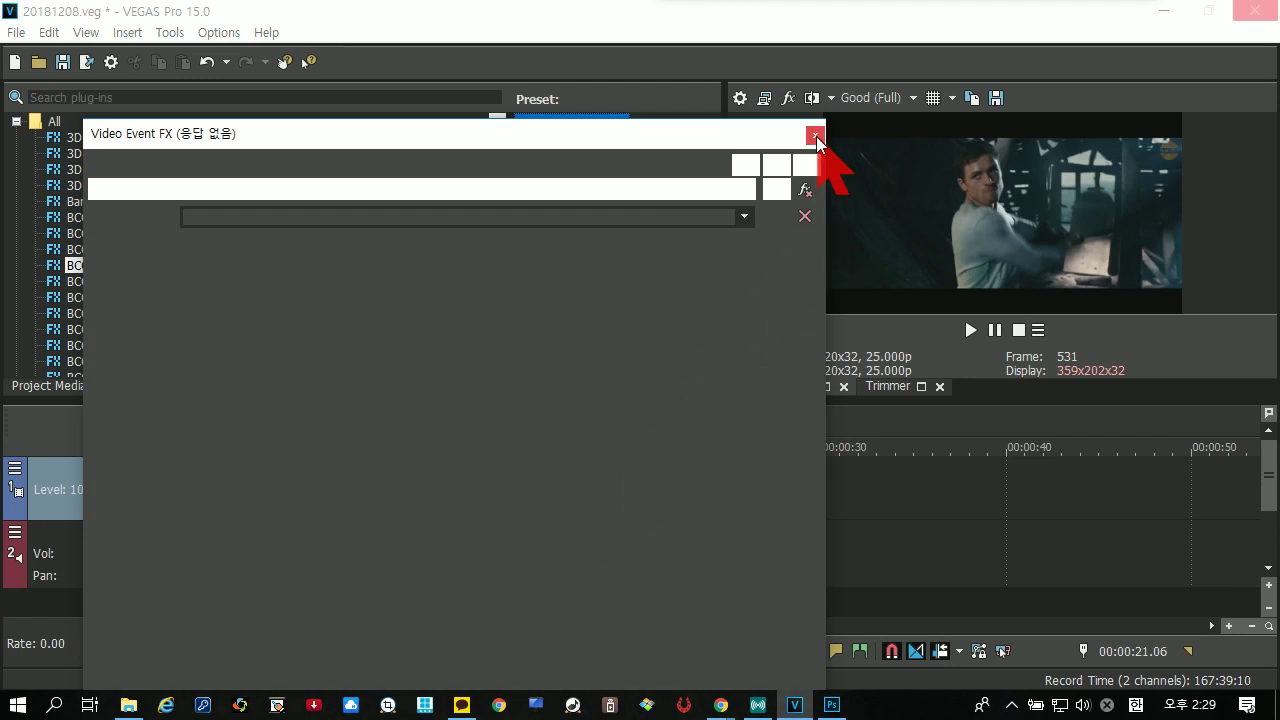
pyautogui.click(816, 137)
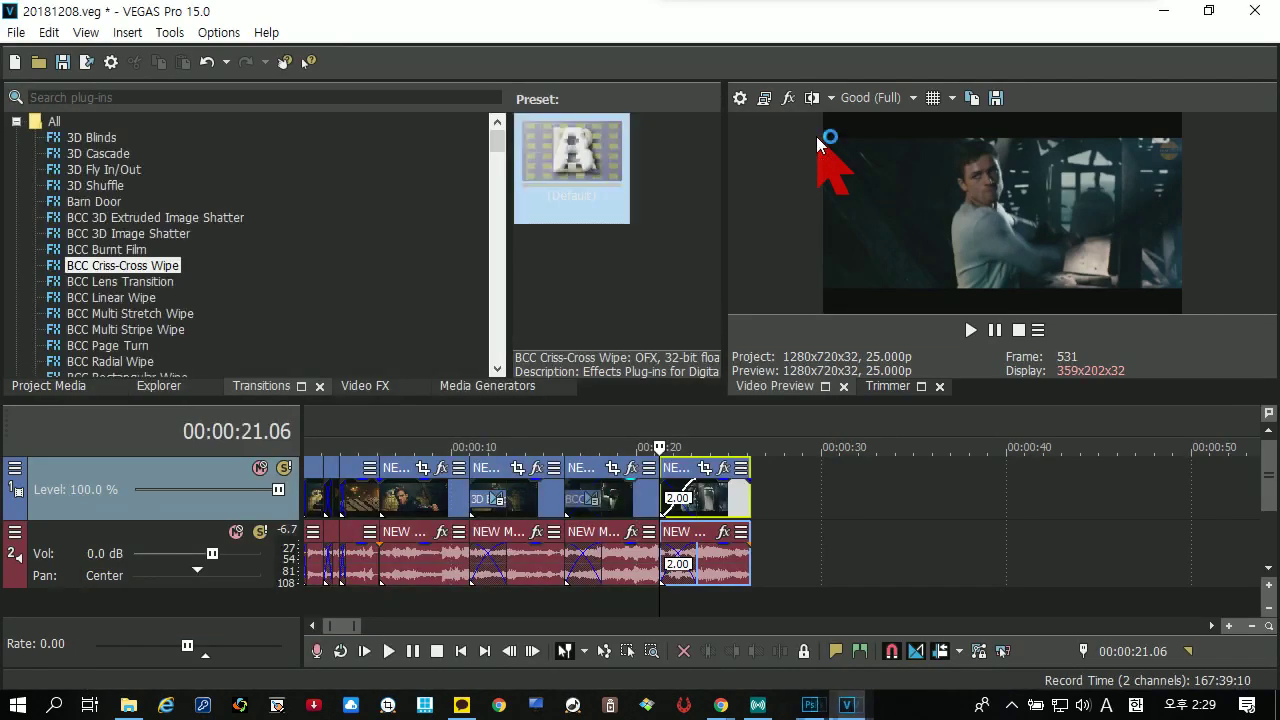
# Add a fade-out of about 1.5 seconds to the end of the last video clip
pyautogui.click(614, 414)
pyautogui.scroll(2, 614, 414)
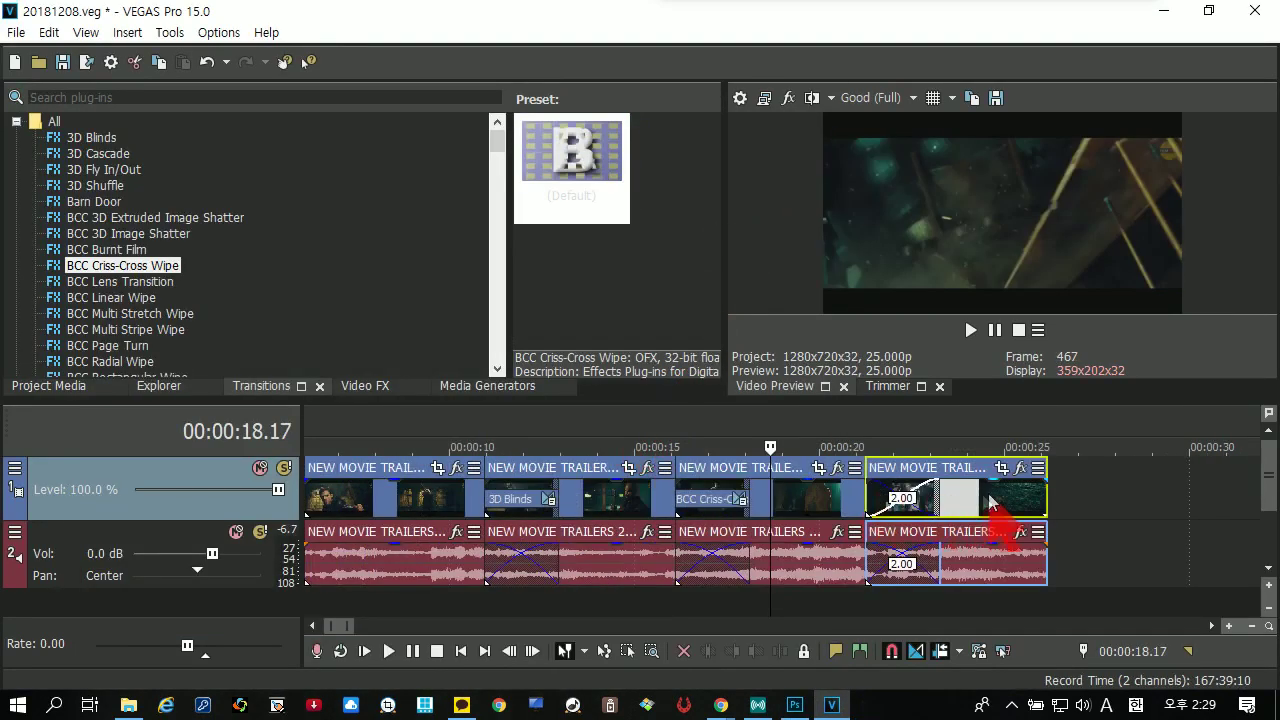
pyautogui.moveTo(1047, 480); pyautogui.dragTo(994, 470)
# Save a copy of the project as 20181208-2 in the same folder and close the Video Event FX window
pyautogui.click(16, 33)
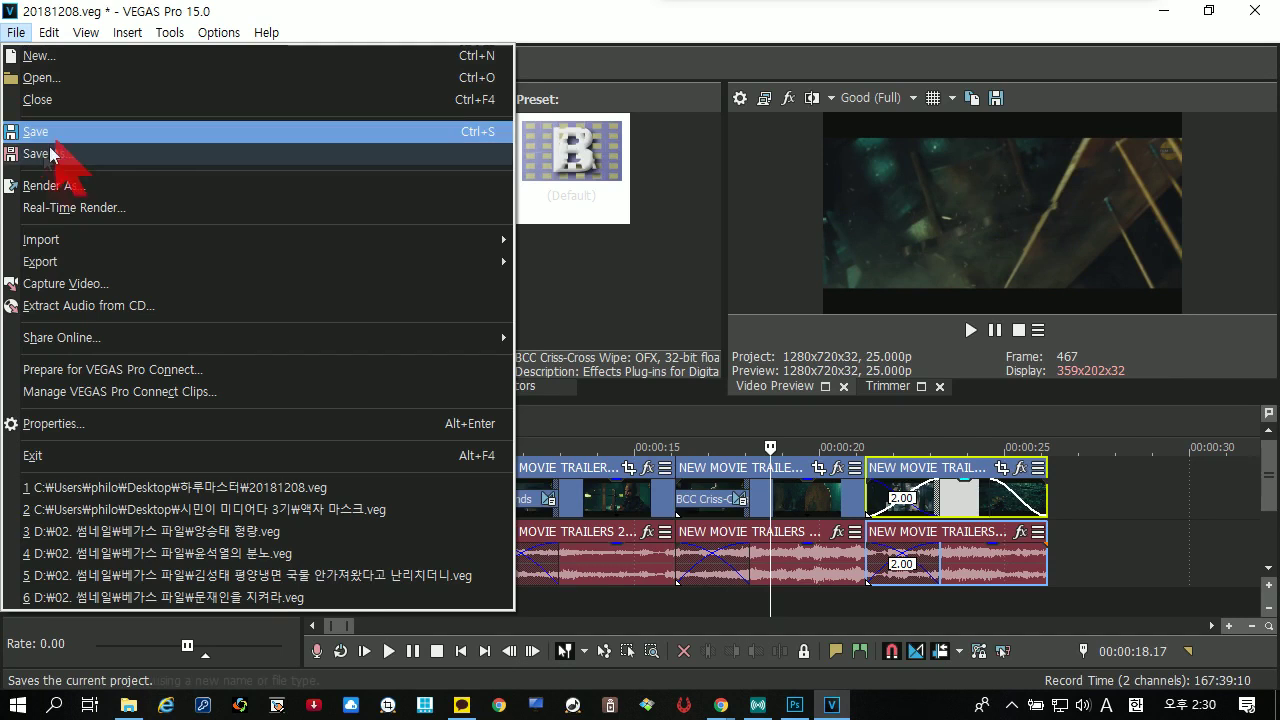
pyautogui.click(40, 155)
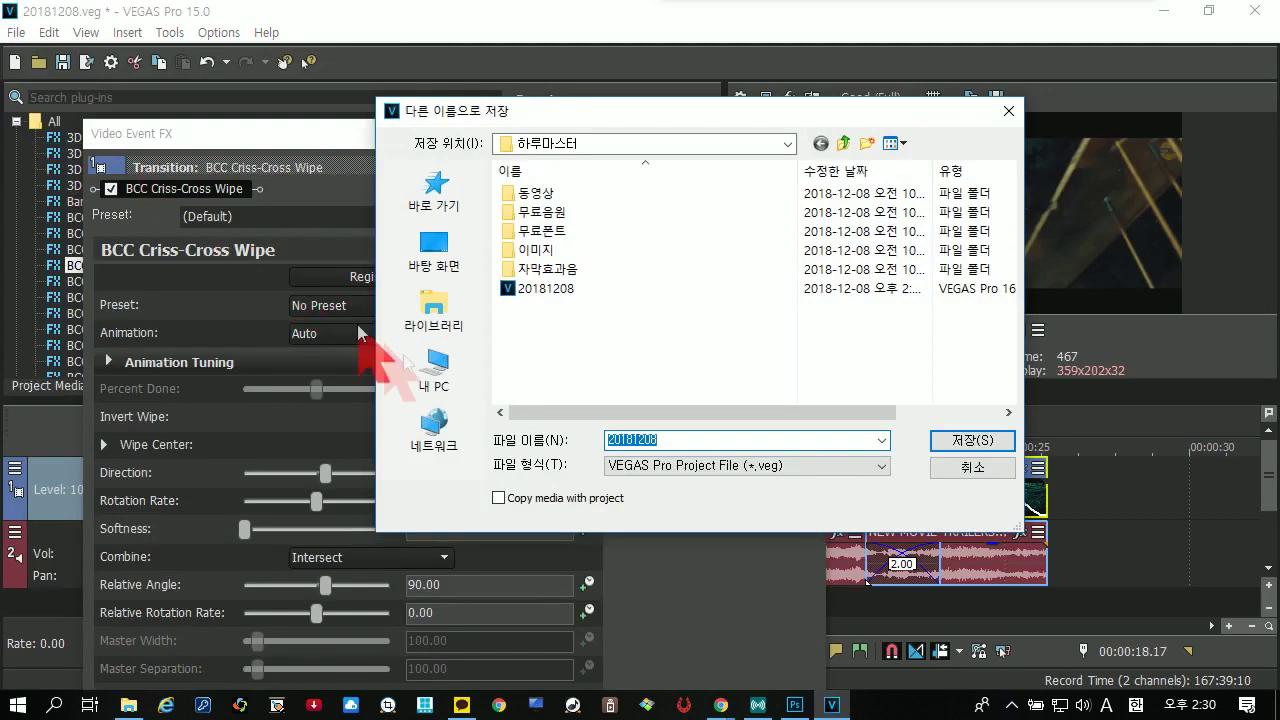
pyautogui.click(685, 430)
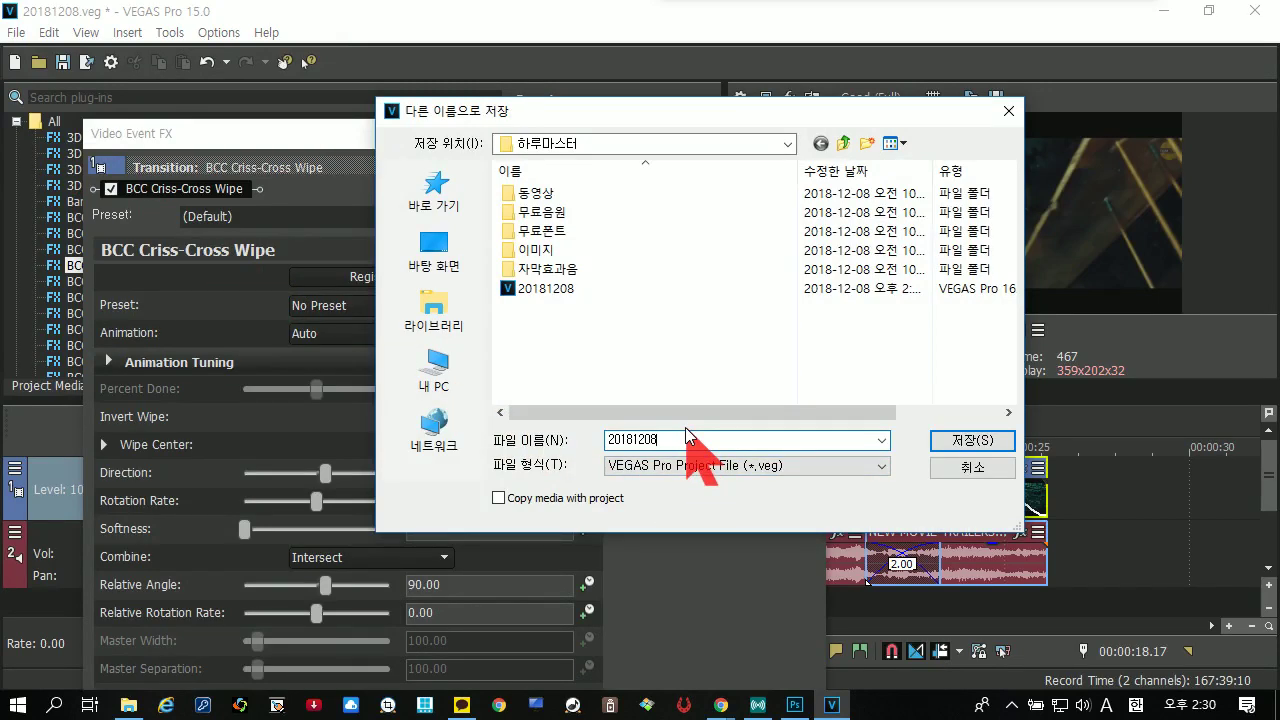
pyautogui.press('Return')
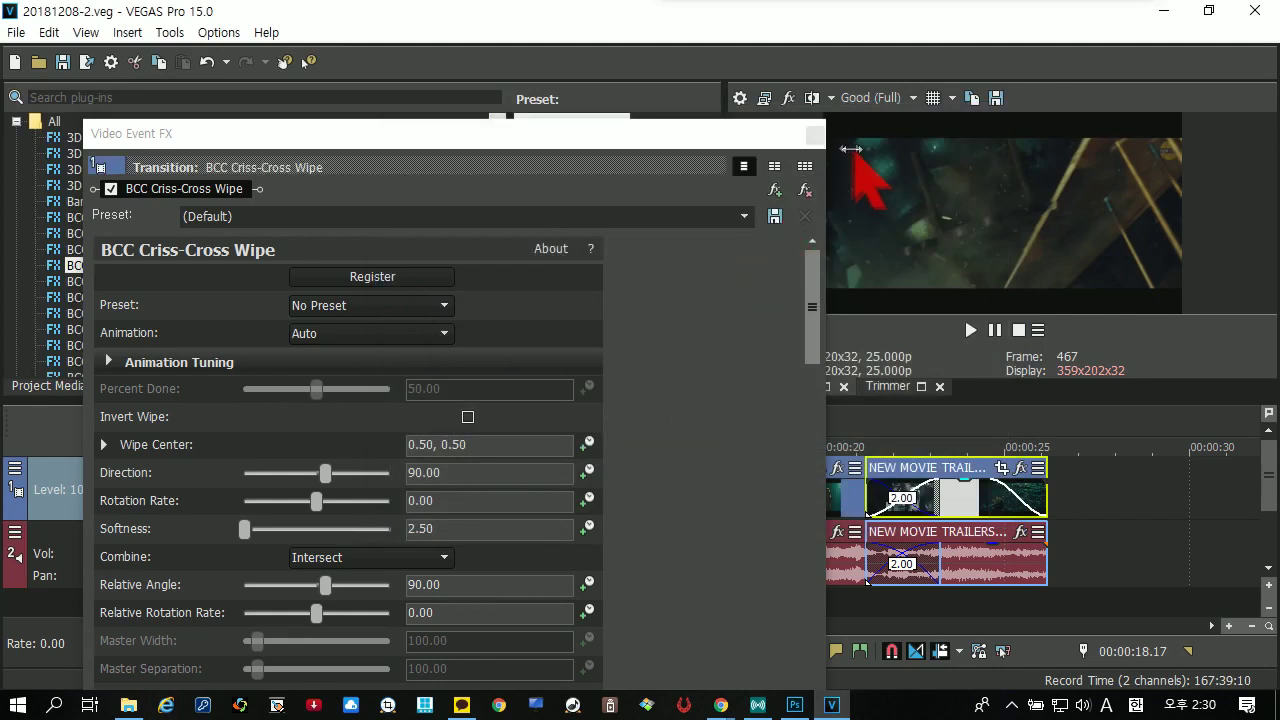
pyautogui.click(815, 134)
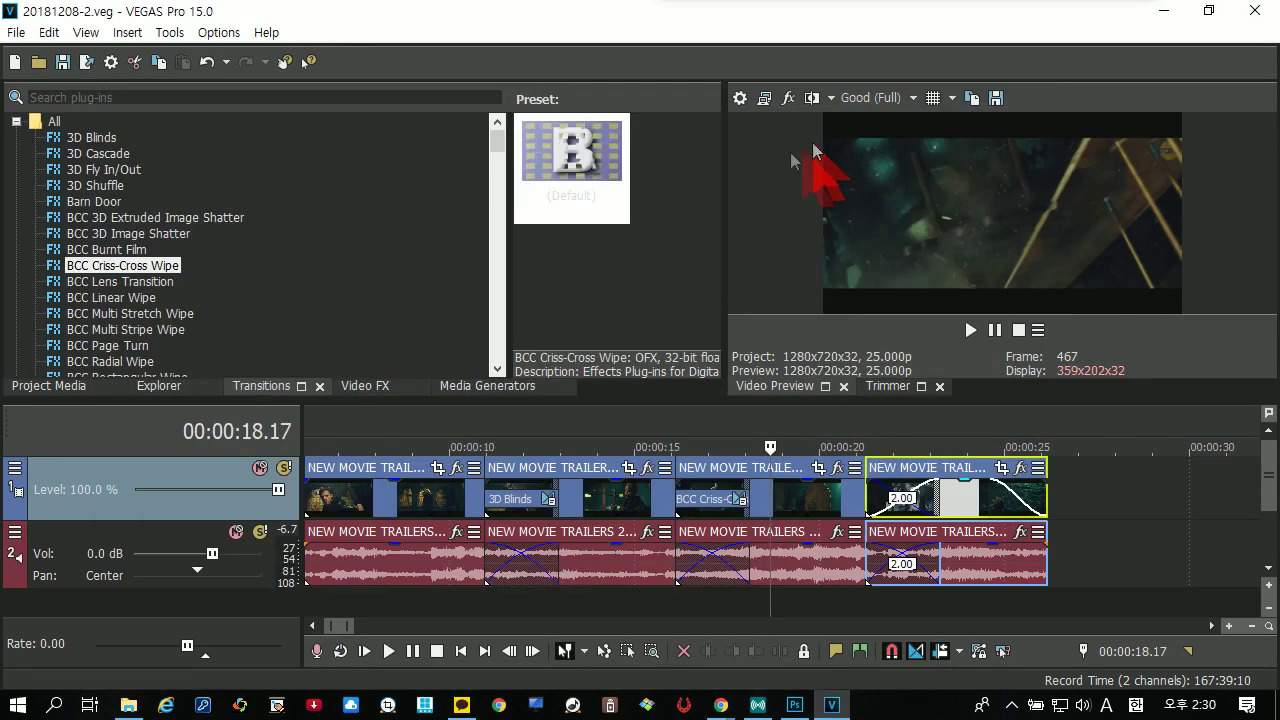
pyautogui.click(63, 66)
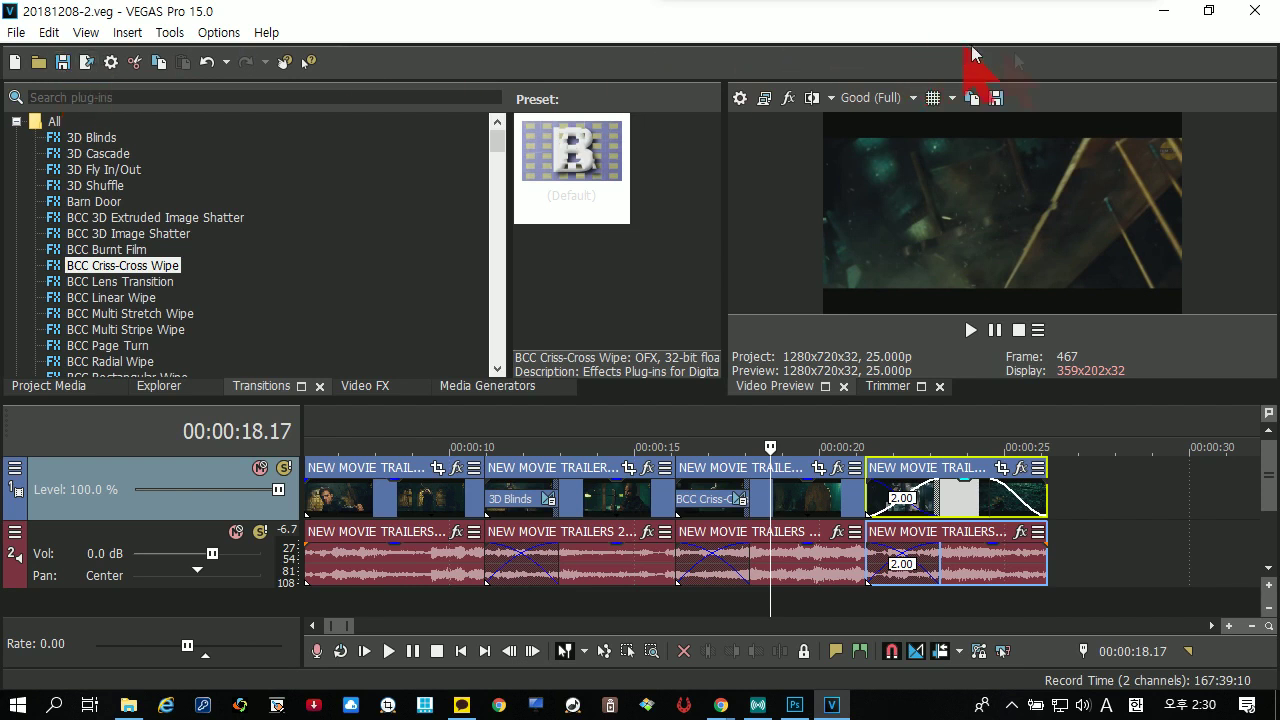
# Close VEGAS Pro 15 and open the 20181208-2 project from the desktop's 하루마스터 folder in VEGAS Pro 16
pyautogui.click(1252, 14)
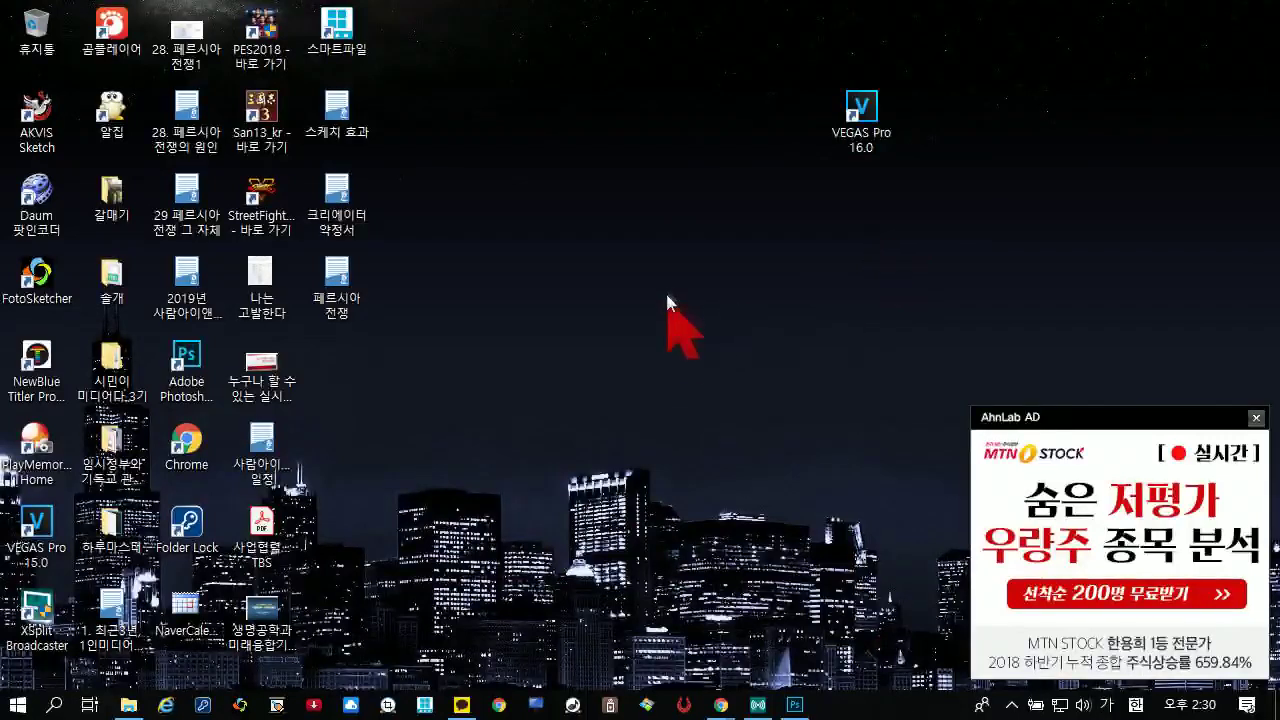
pyautogui.doubleClick(124, 545)
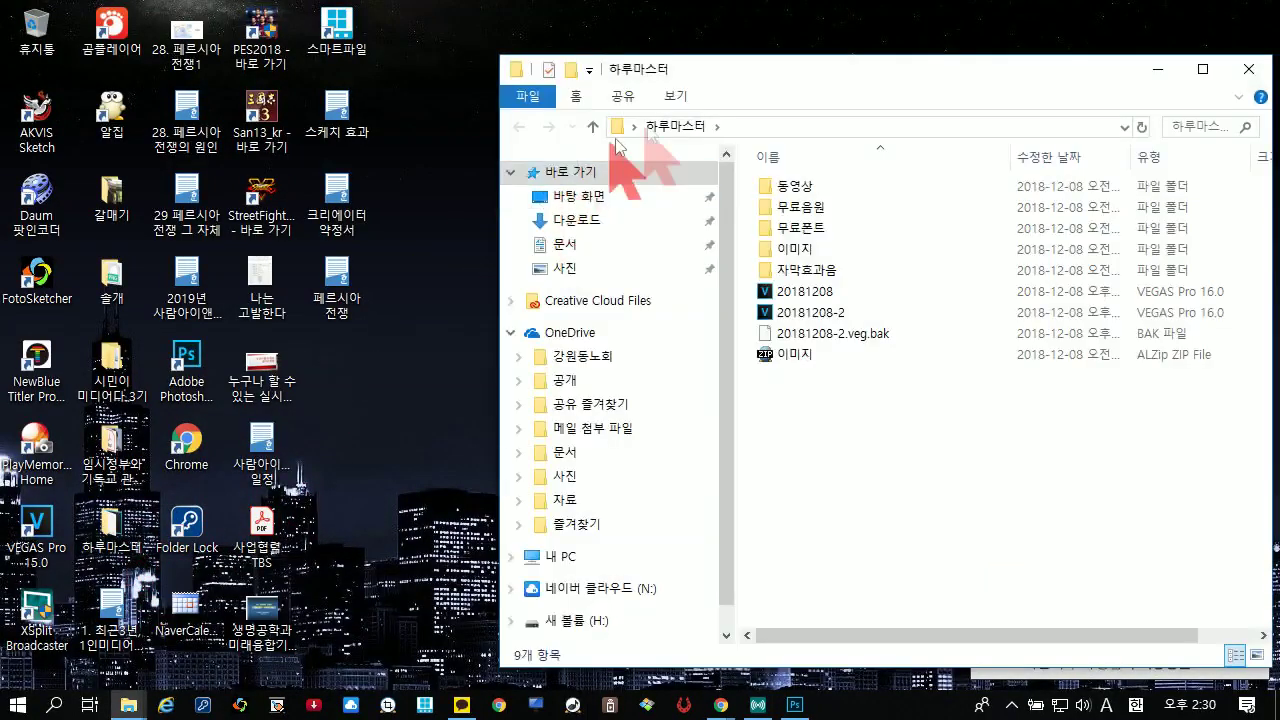
pyautogui.moveTo(714, 66); pyautogui.dragTo(668, 37)
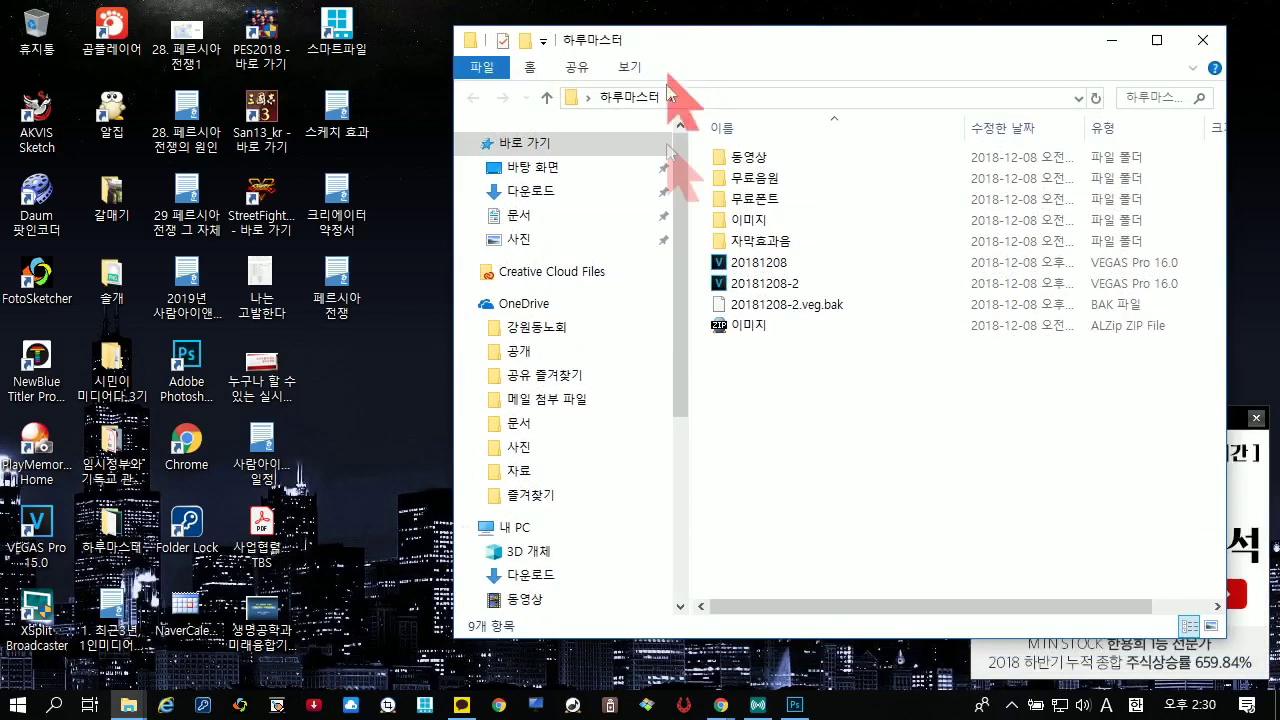
pyautogui.click(740, 266)
pyautogui.click(750, 287)
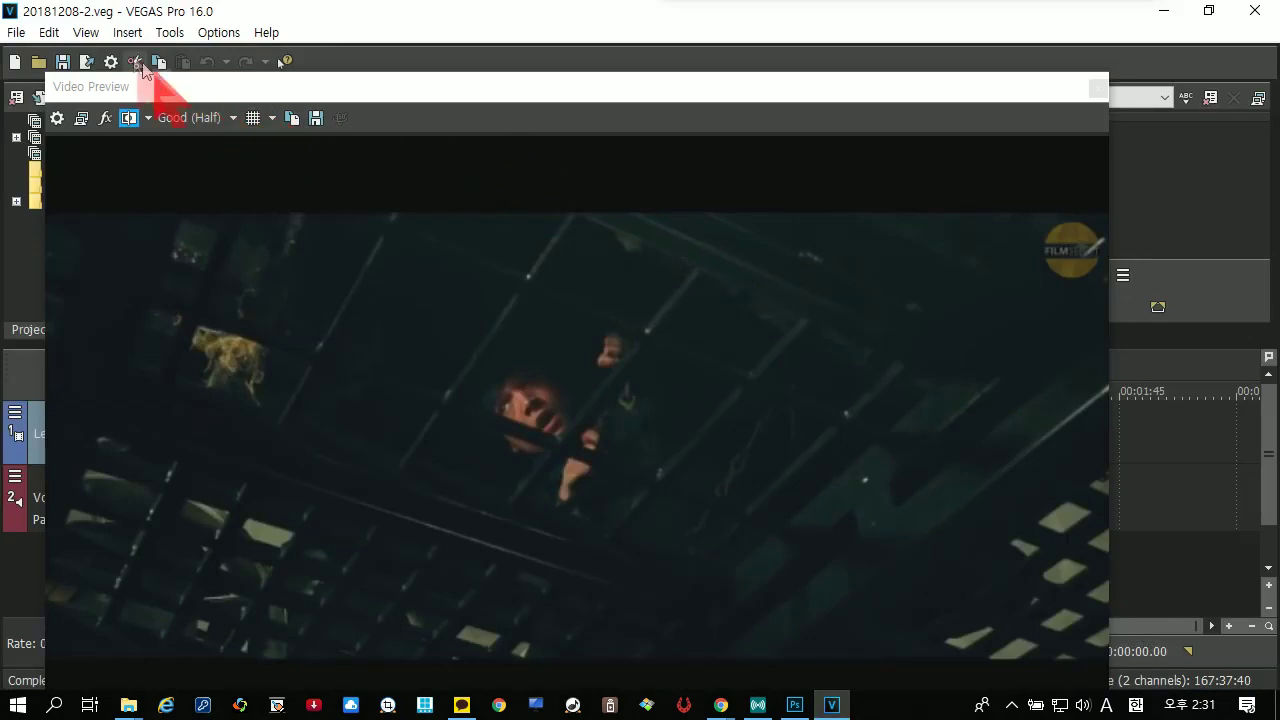
# Switch the window arrangement to the Default Layout
pyautogui.click(86, 32)
pyautogui.moveTo(252, 120)
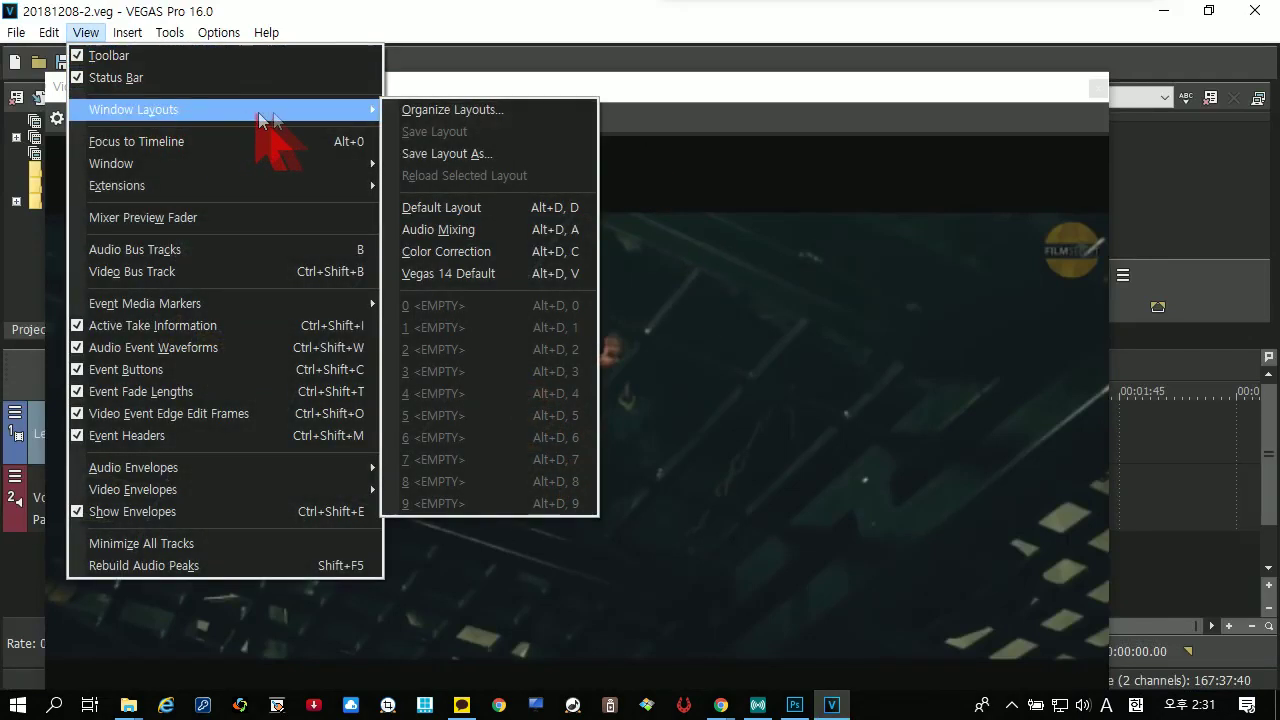
pyautogui.click(460, 206)
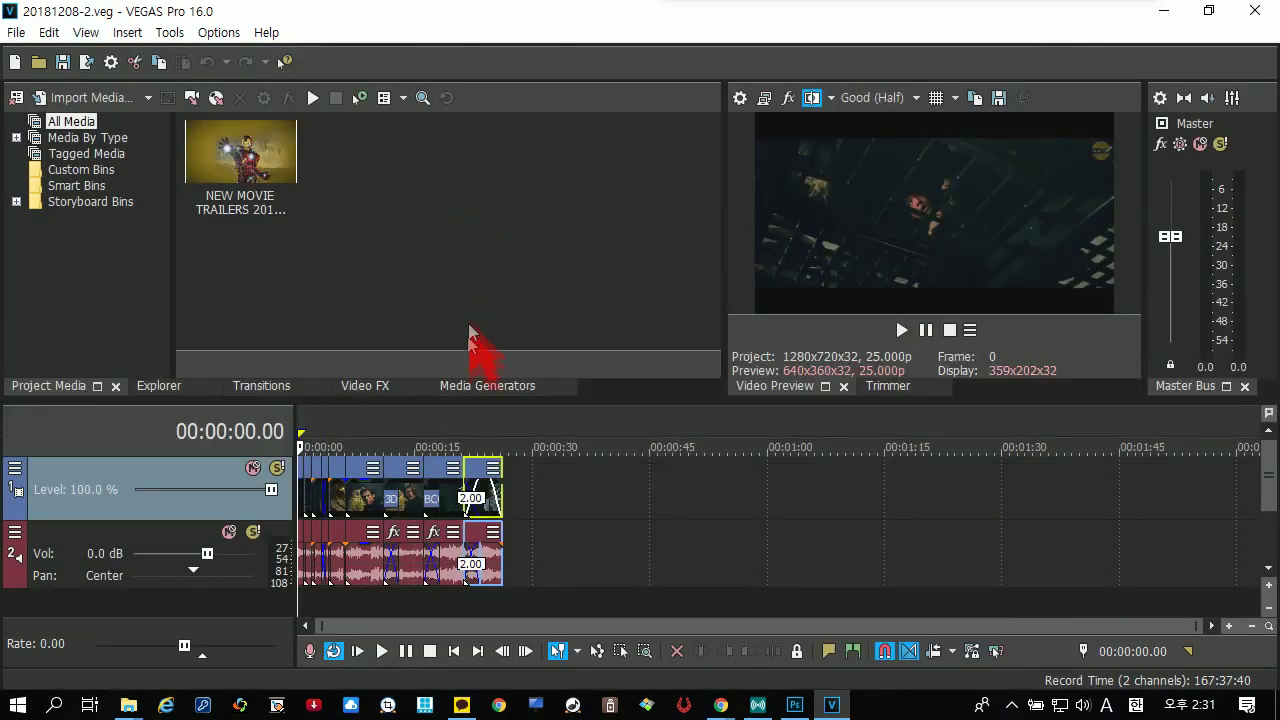
# Place the playhead at about 16 seconds and enlarge the Video Preview in both width and height
pyautogui.click(427, 443)
pyautogui.scroll(3, 425, 430)
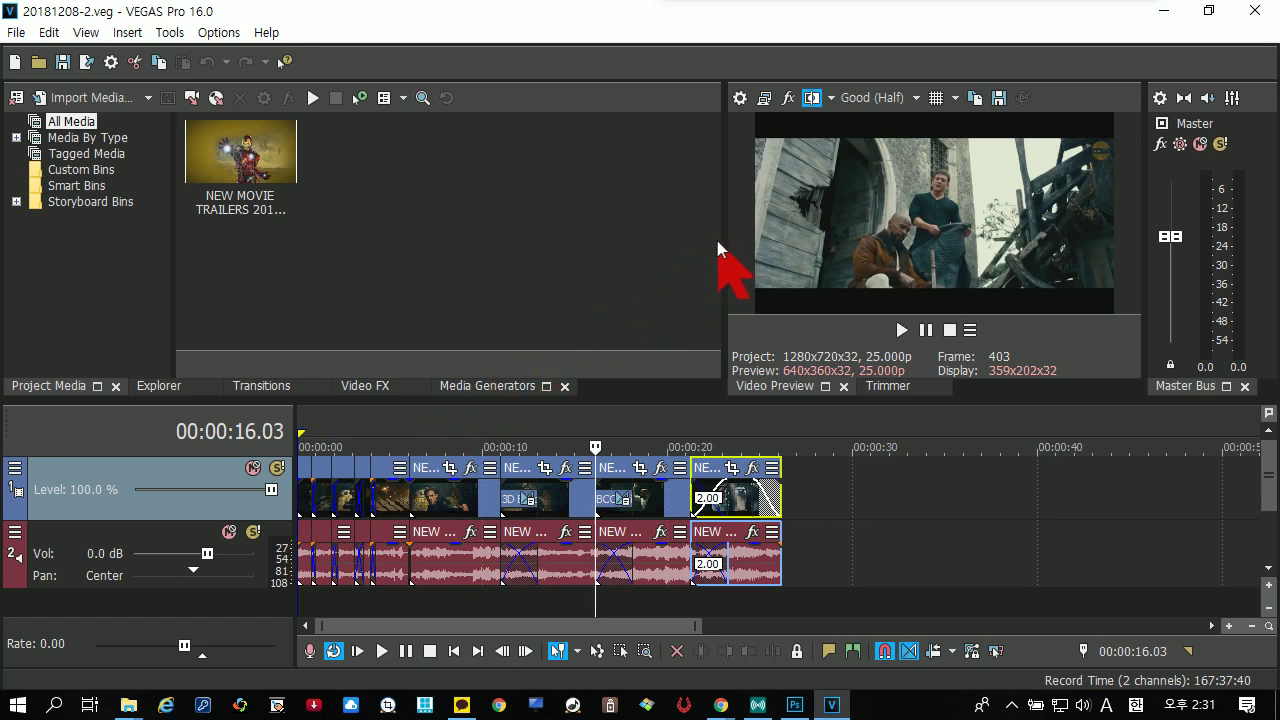
pyautogui.moveTo(716, 238); pyautogui.dragTo(611, 236)
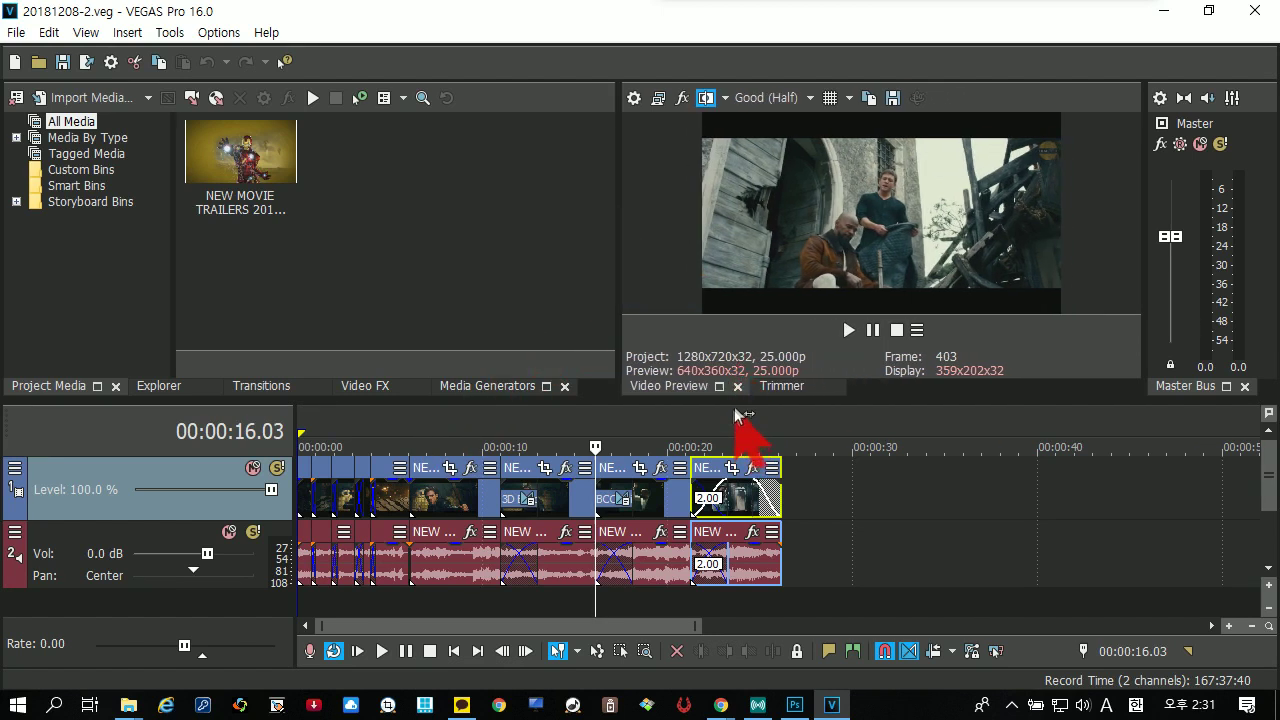
pyautogui.moveTo(735, 400); pyautogui.dragTo(727, 490)
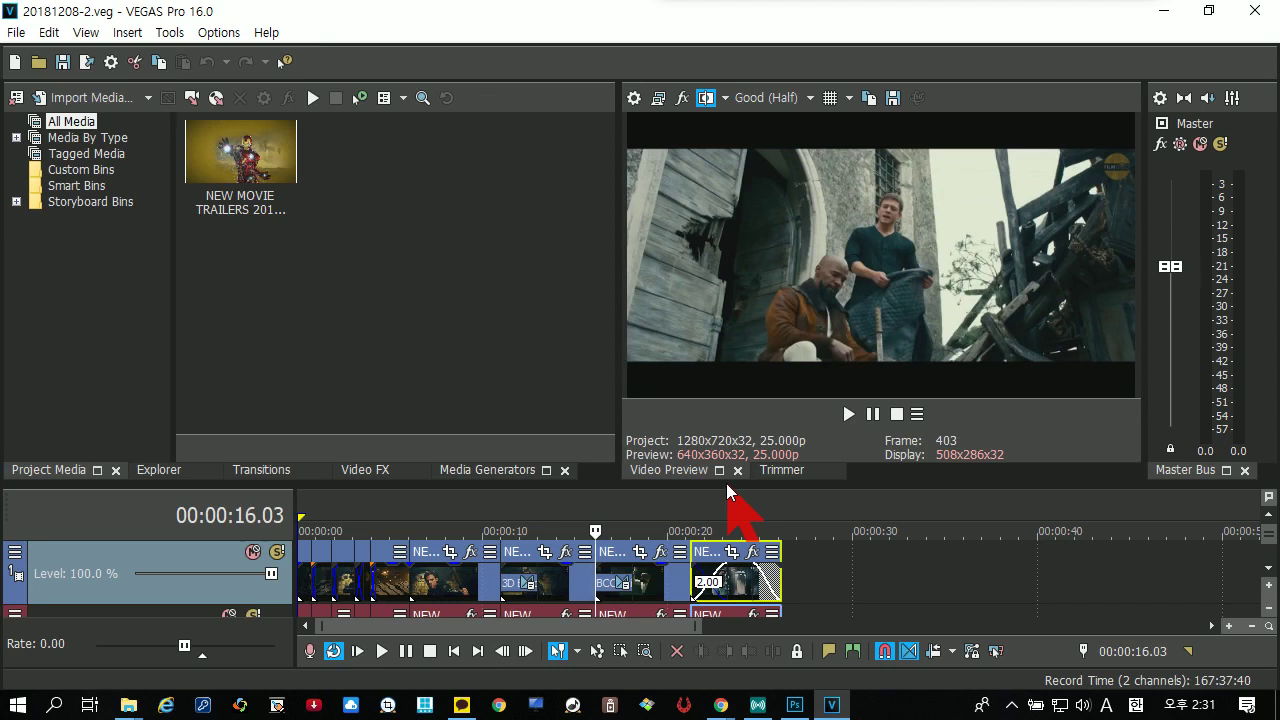
# Set the project's video template to HD 720-60p (1280x720, 59.940 fps) and apply the project properties
pyautogui.click(846, 282)
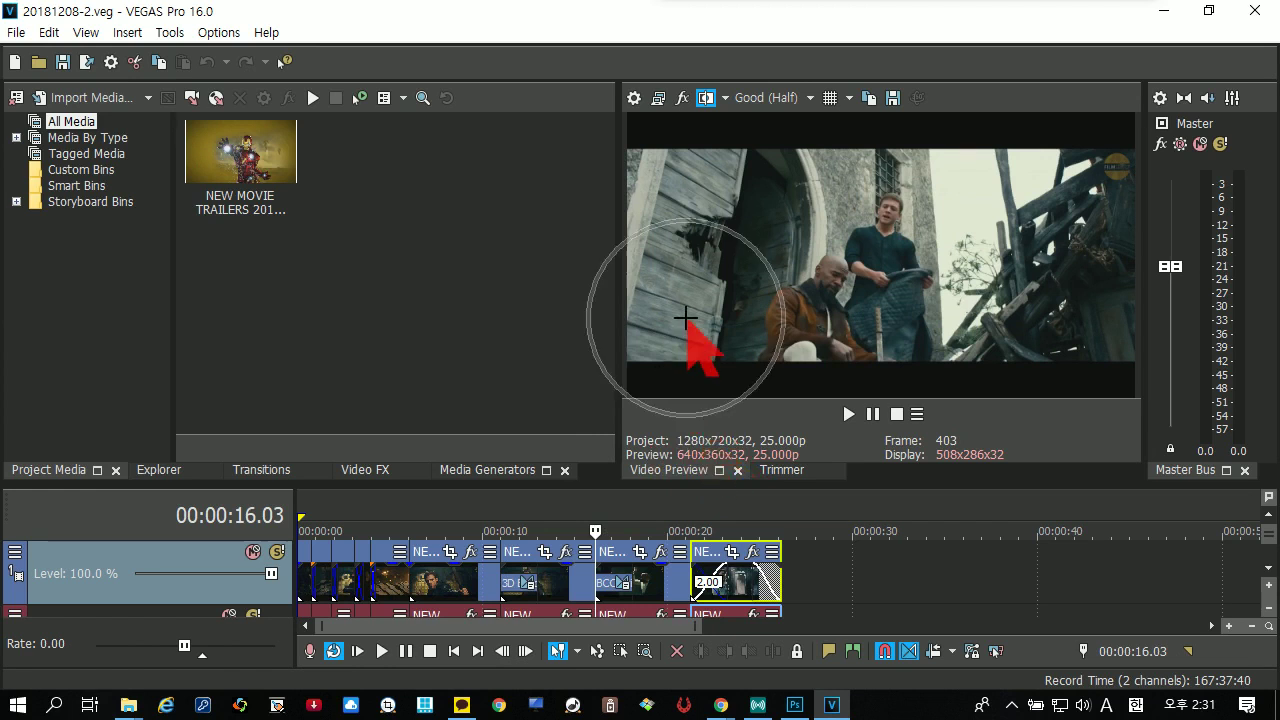
pyautogui.click(633, 100)
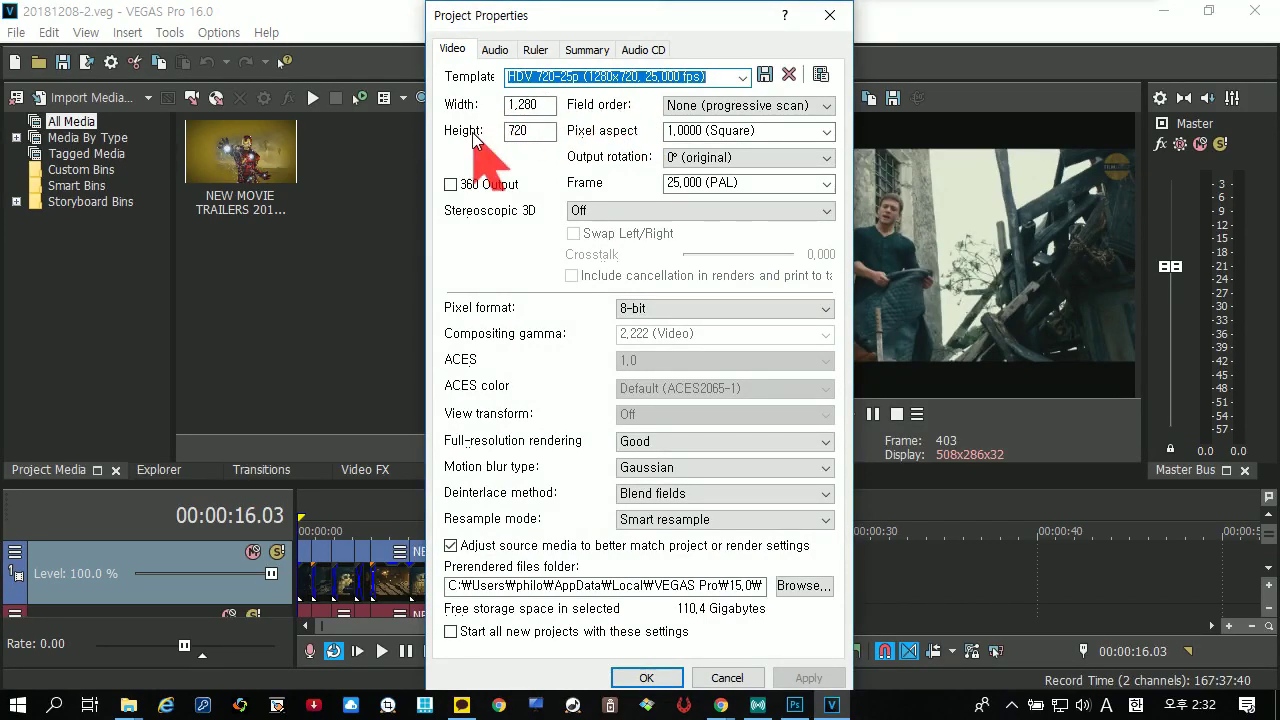
pyautogui.click(743, 77)
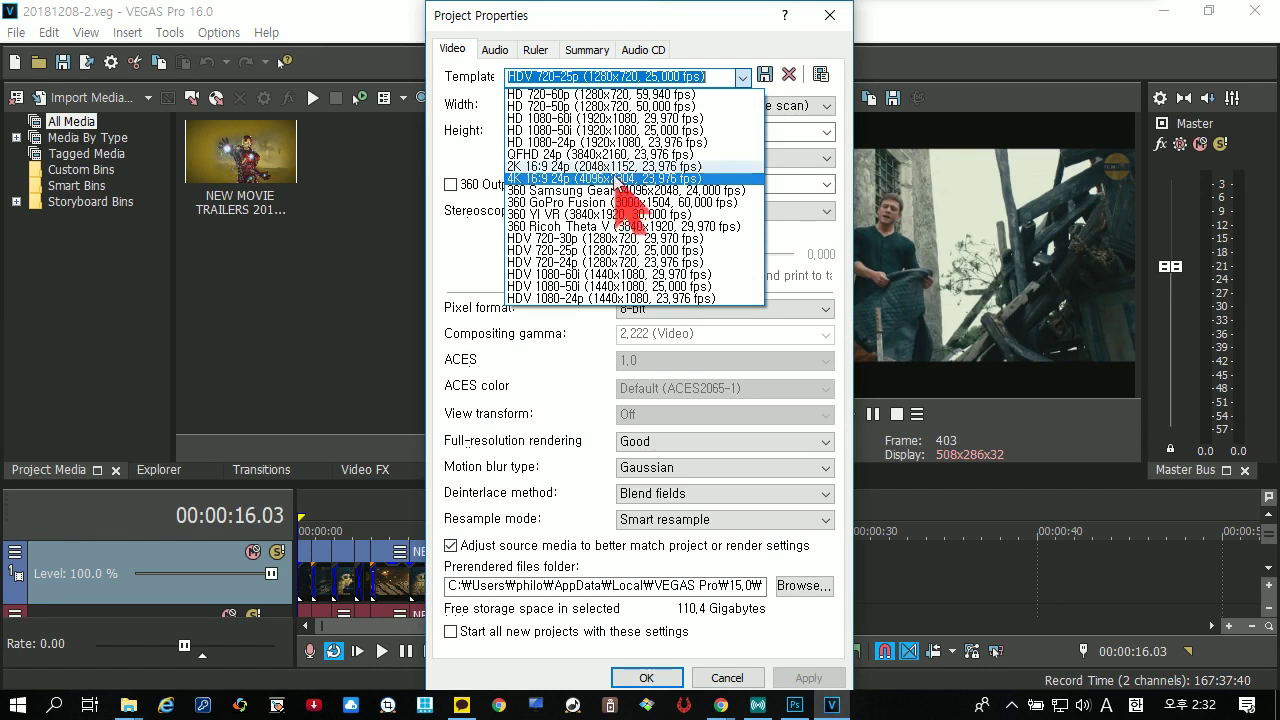
pyautogui.click(603, 95)
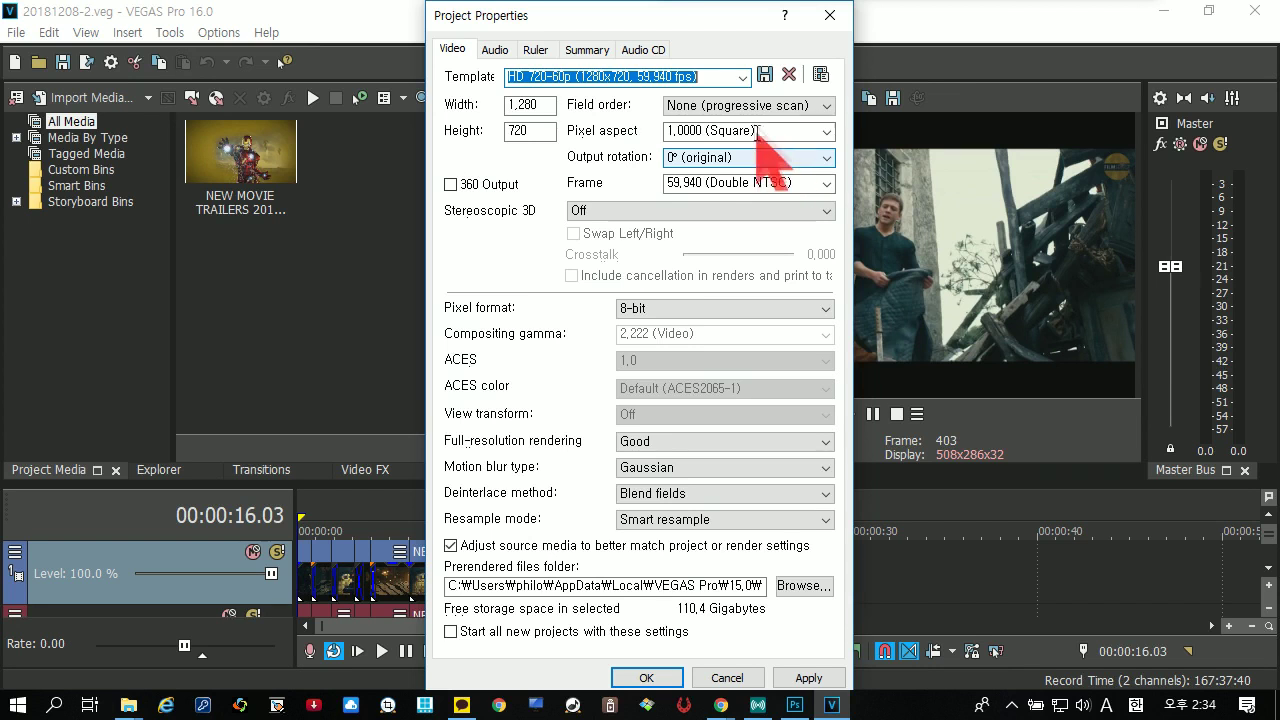
pyautogui.click(741, 79)
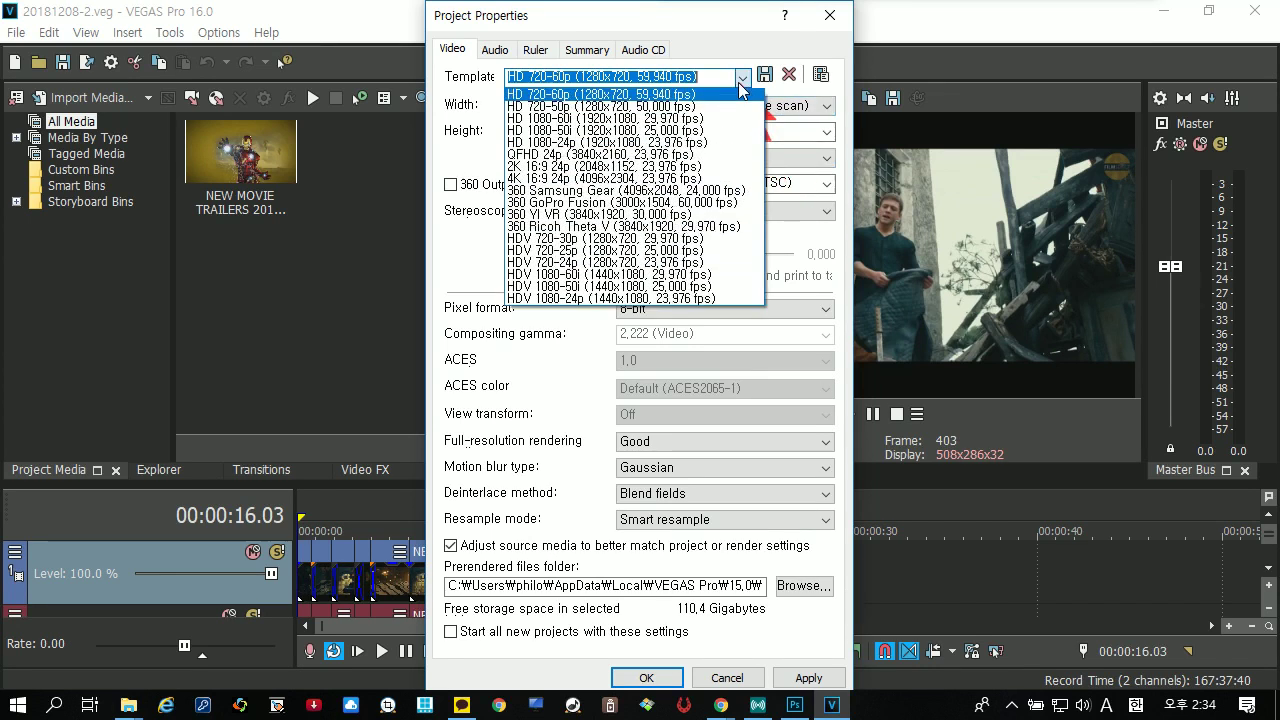
pyautogui.click(662, 122)
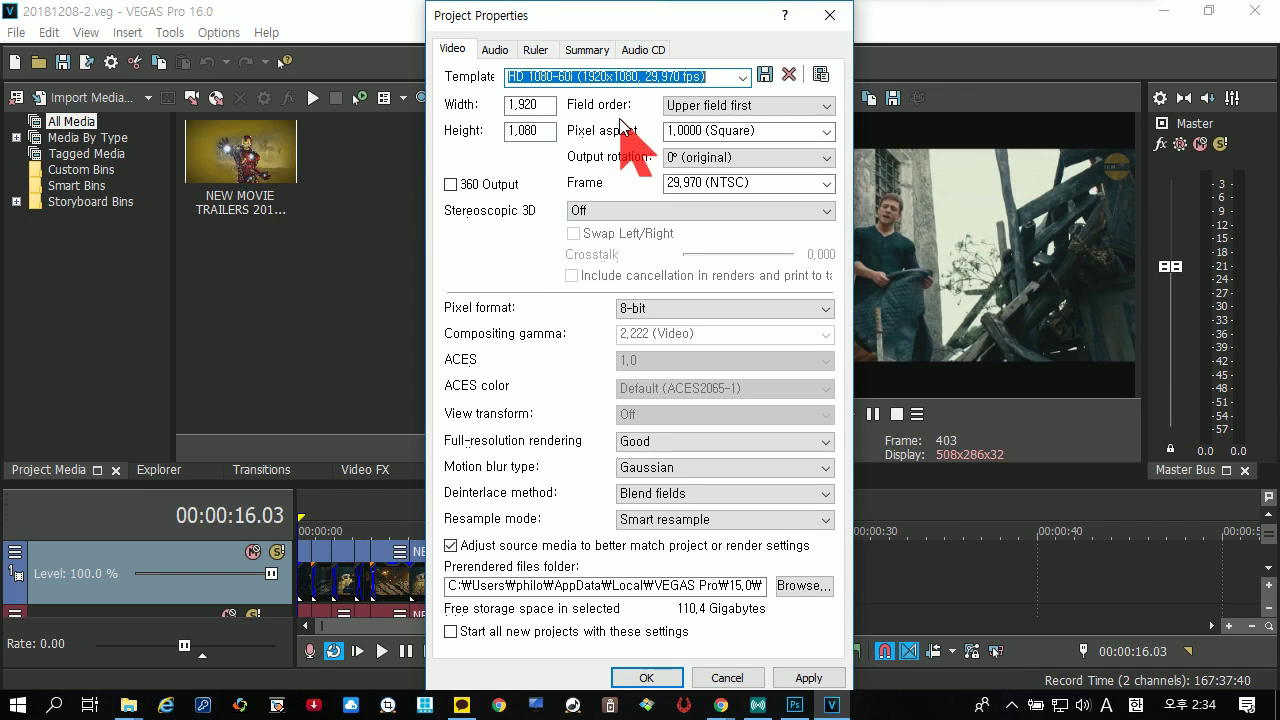
pyautogui.click(742, 77)
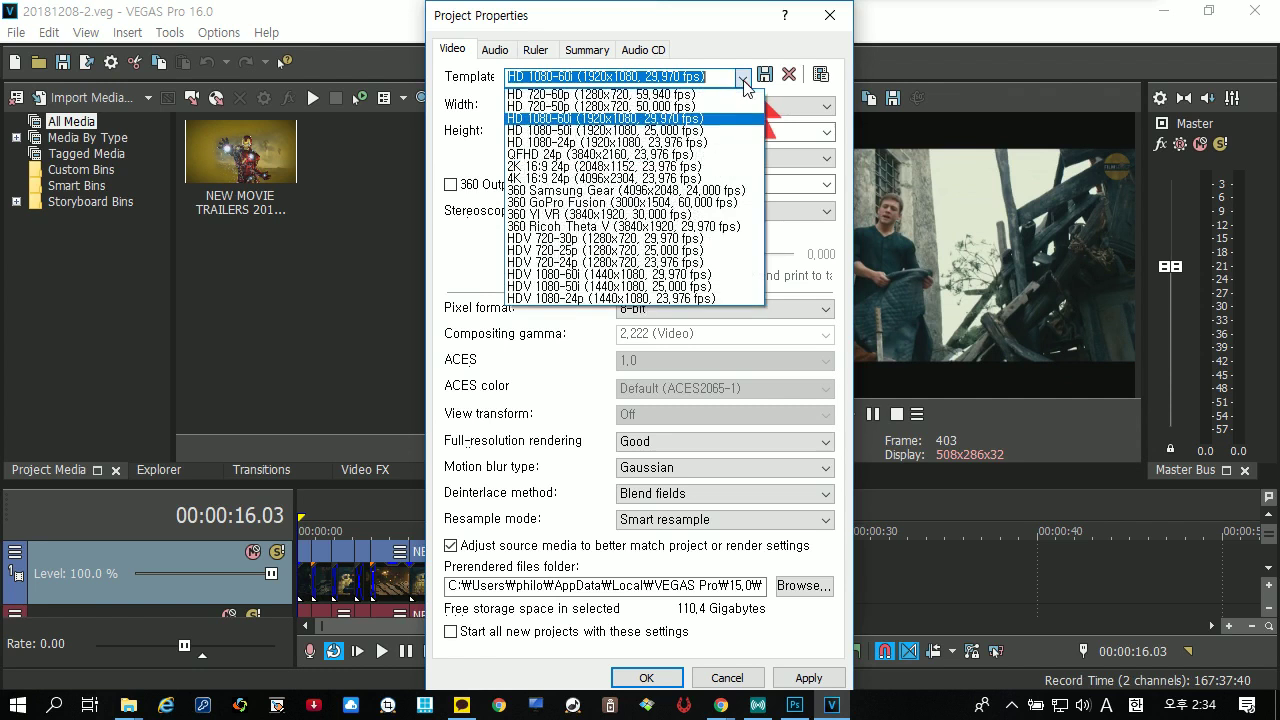
pyautogui.click(678, 95)
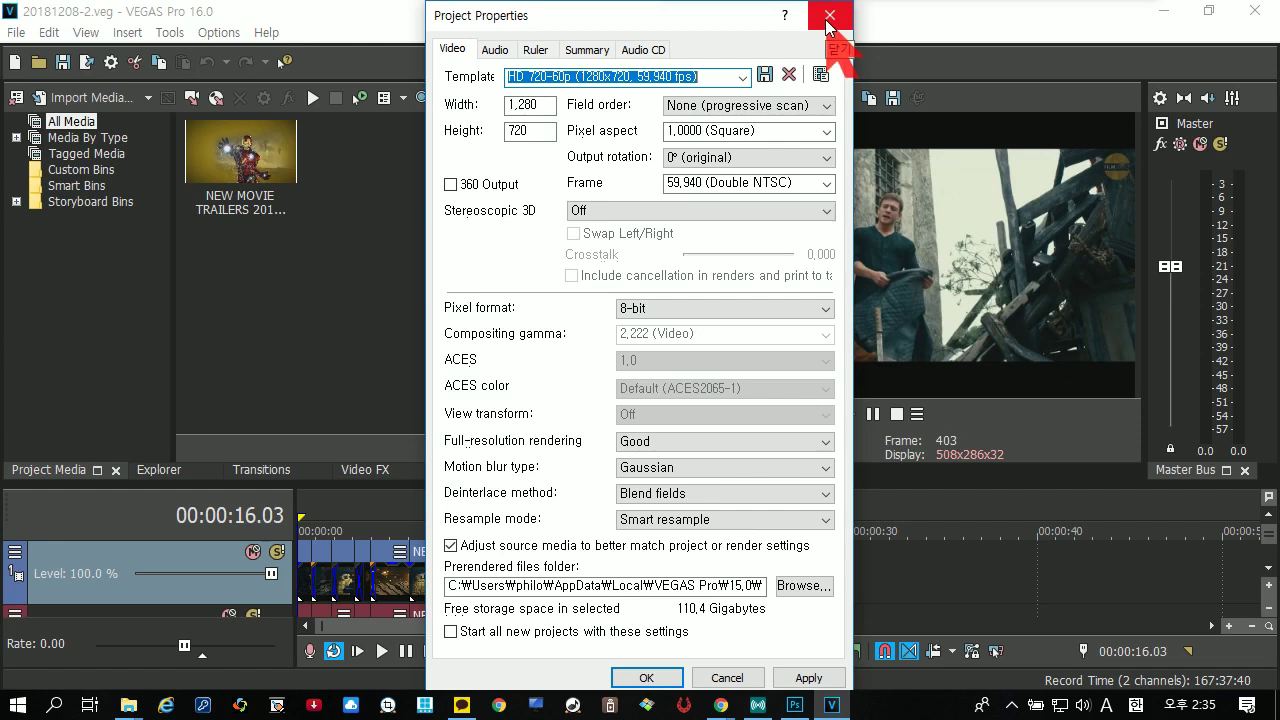
pyautogui.click(646, 677)
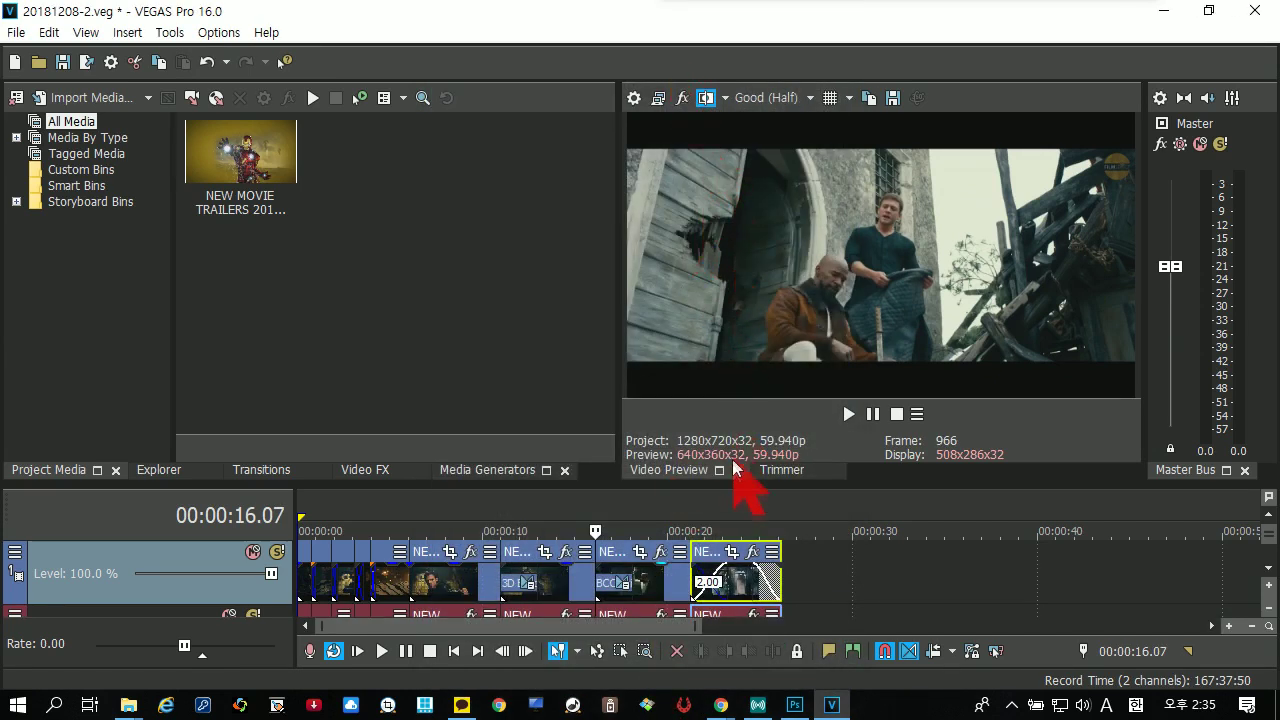
pyautogui.click(680, 440)
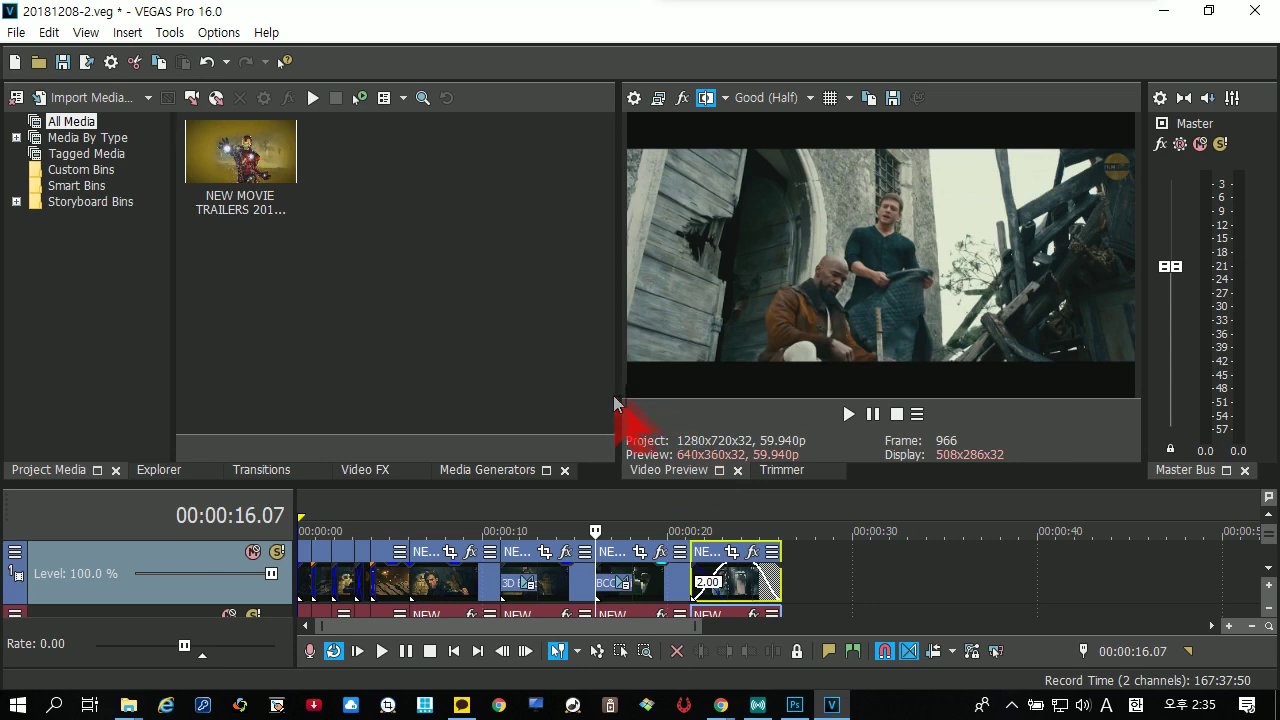
# Make the timeline area taller and set a time selection from the last clip's end back to the project start
pyautogui.moveTo(941, 488); pyautogui.dragTo(932, 415)
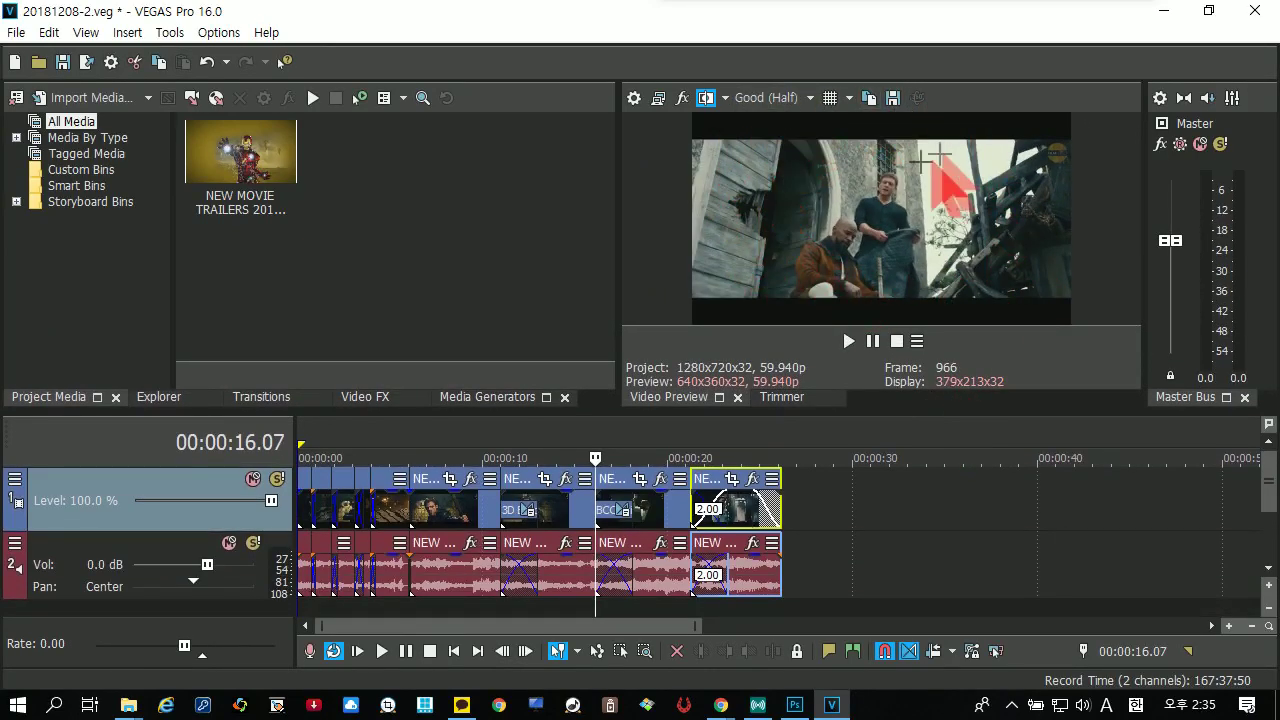
pyautogui.click(459, 438)
pyautogui.moveTo(463, 436); pyautogui.dragTo(674, 436)
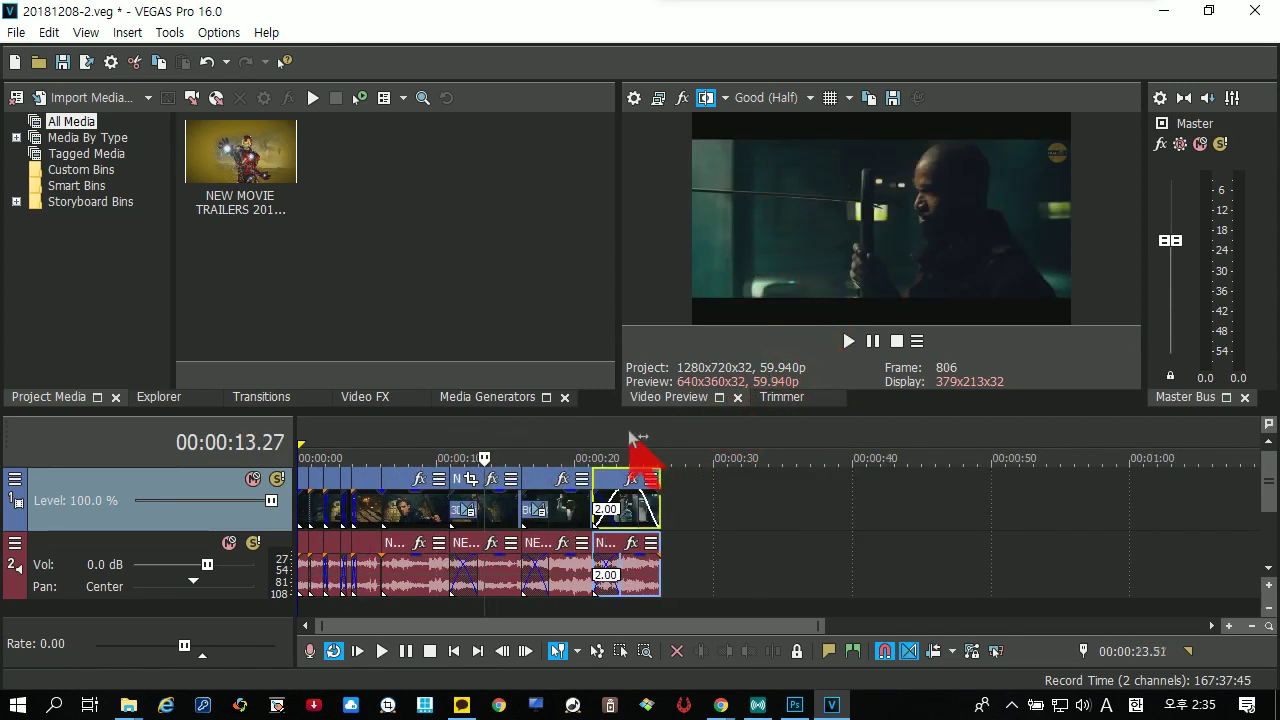
pyautogui.click(521, 438)
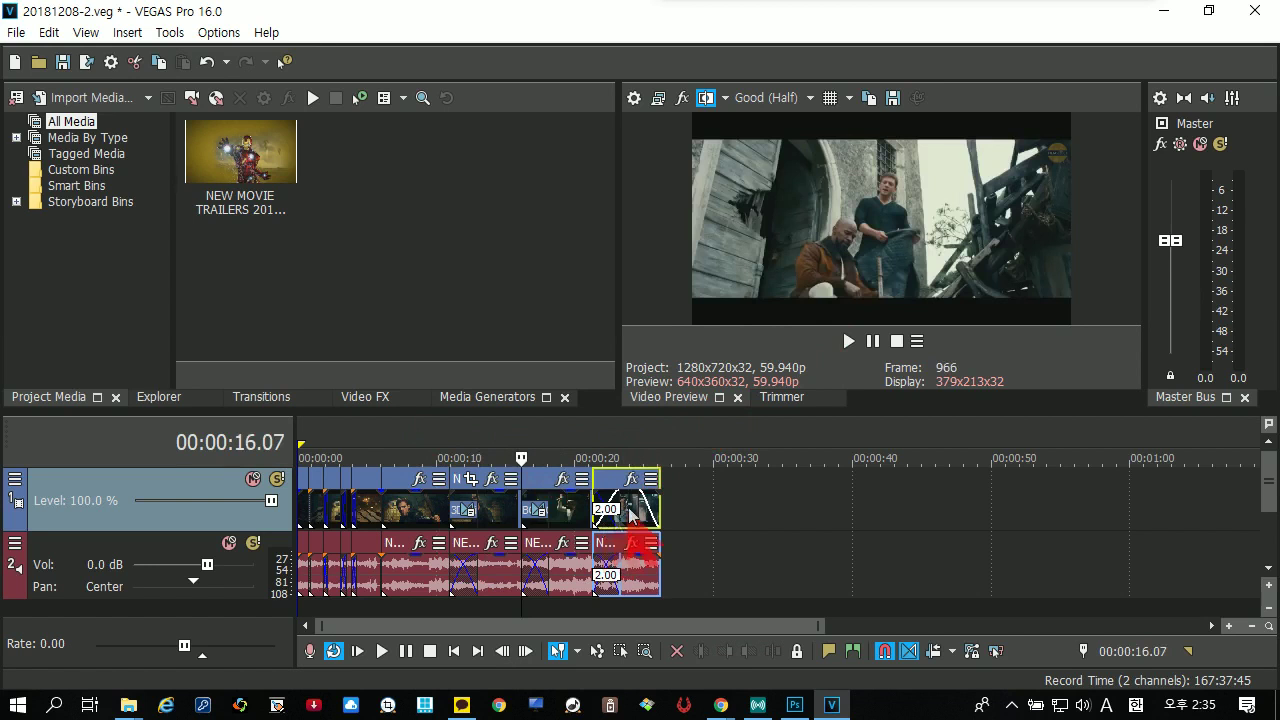
pyautogui.click(664, 440)
pyautogui.moveTo(664, 440); pyautogui.dragTo(262, 430)
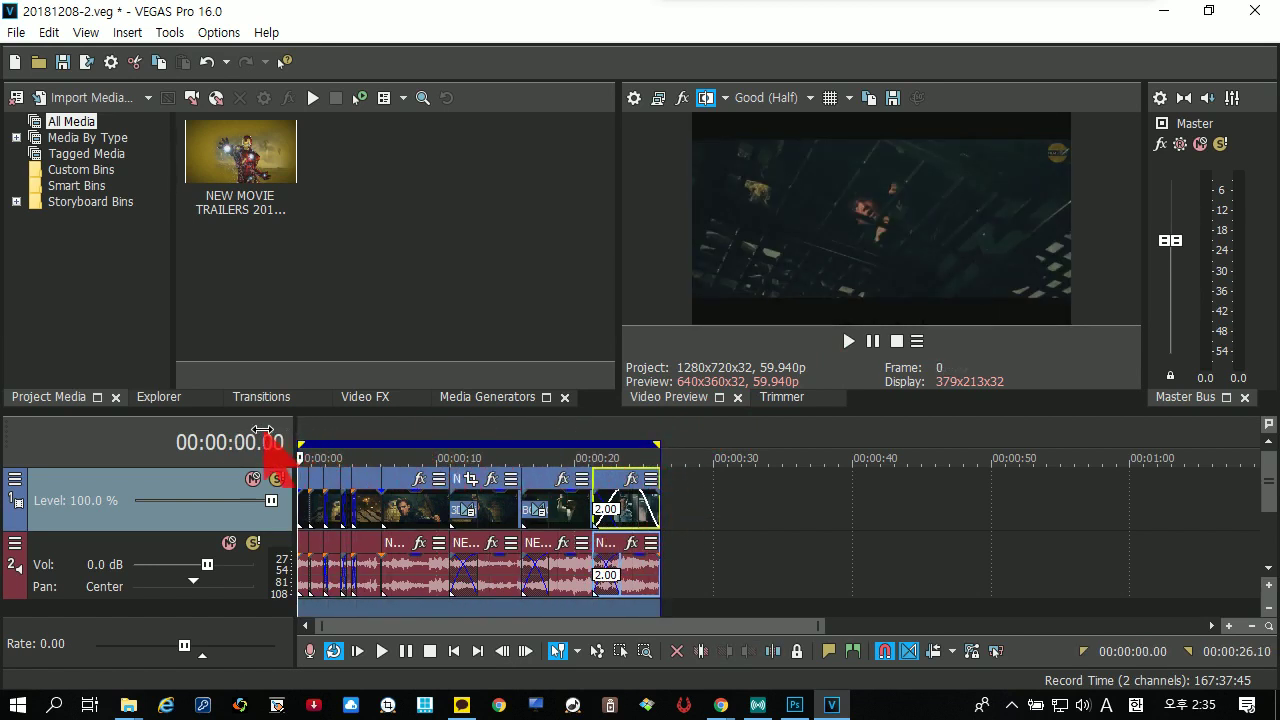
# Try a time selection running from the start to 00:00:36.11, past the last clip, and restore it to the clips' range
pyautogui.click(709, 438)
pyautogui.moveTo(794, 438); pyautogui.dragTo(301, 427)
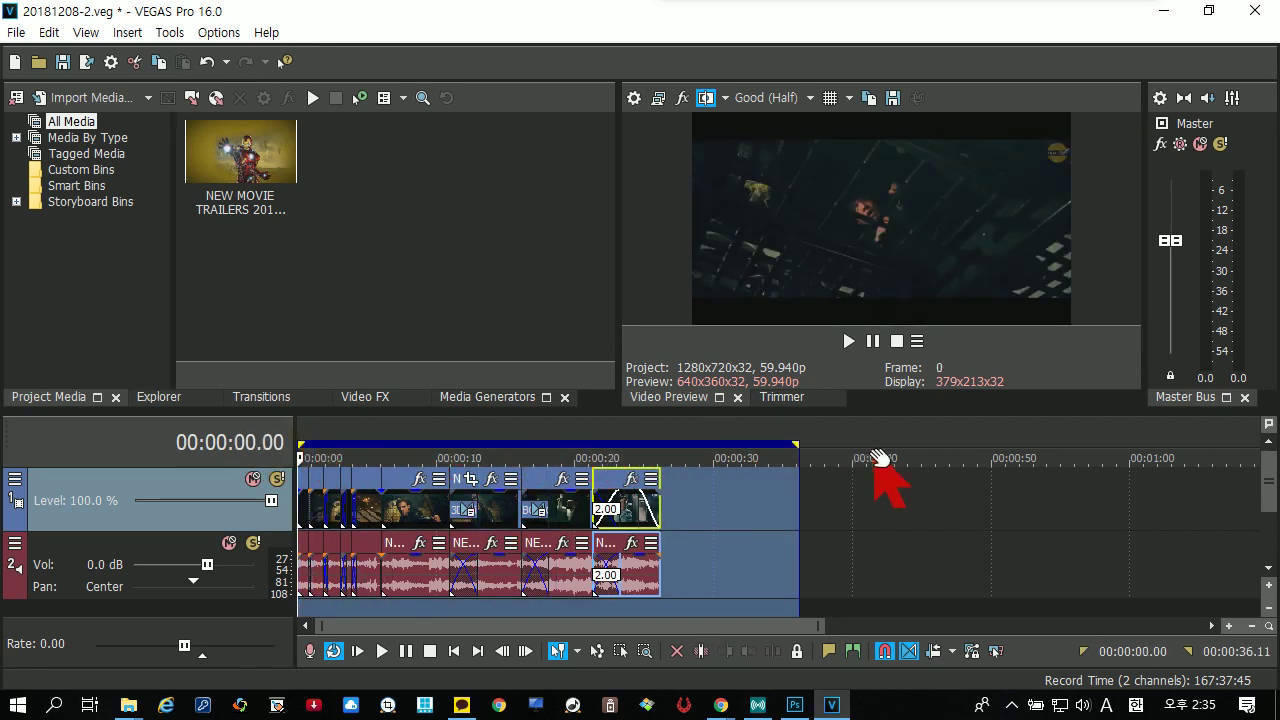
pyautogui.doubleClick(666, 441)
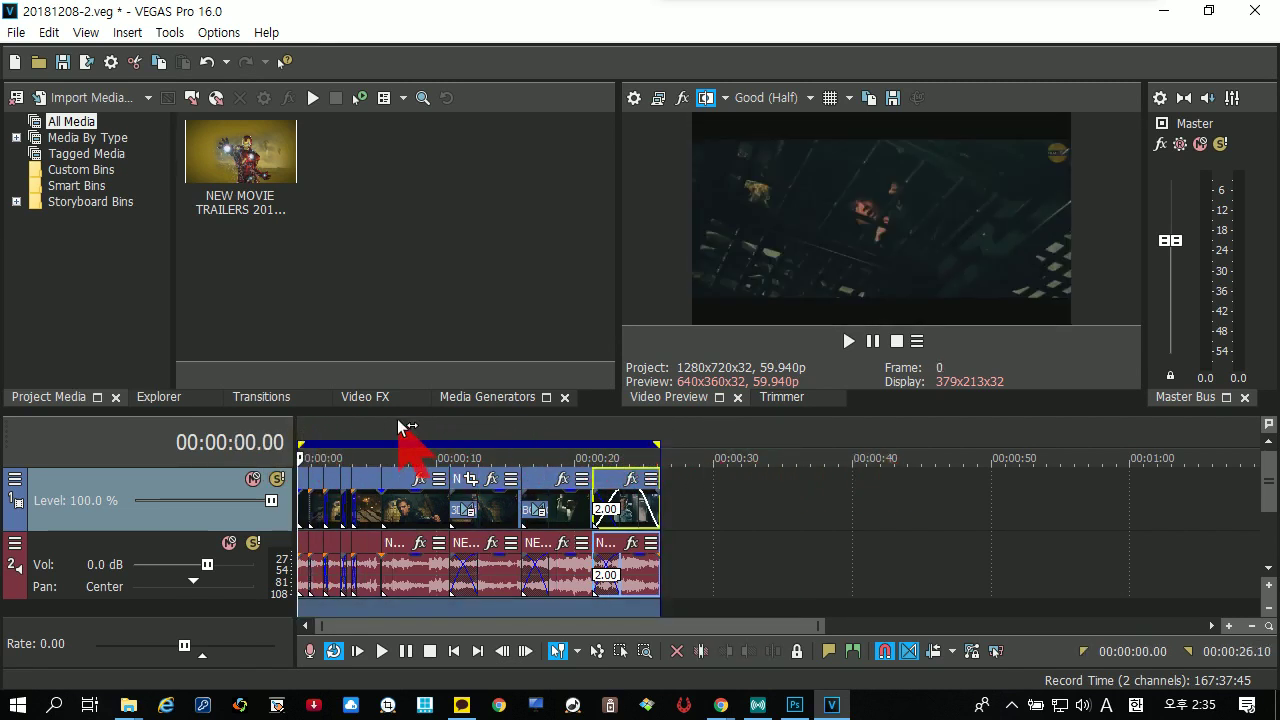
pyautogui.click(511, 440)
pyautogui.moveTo(678, 435); pyautogui.dragTo(265, 432)
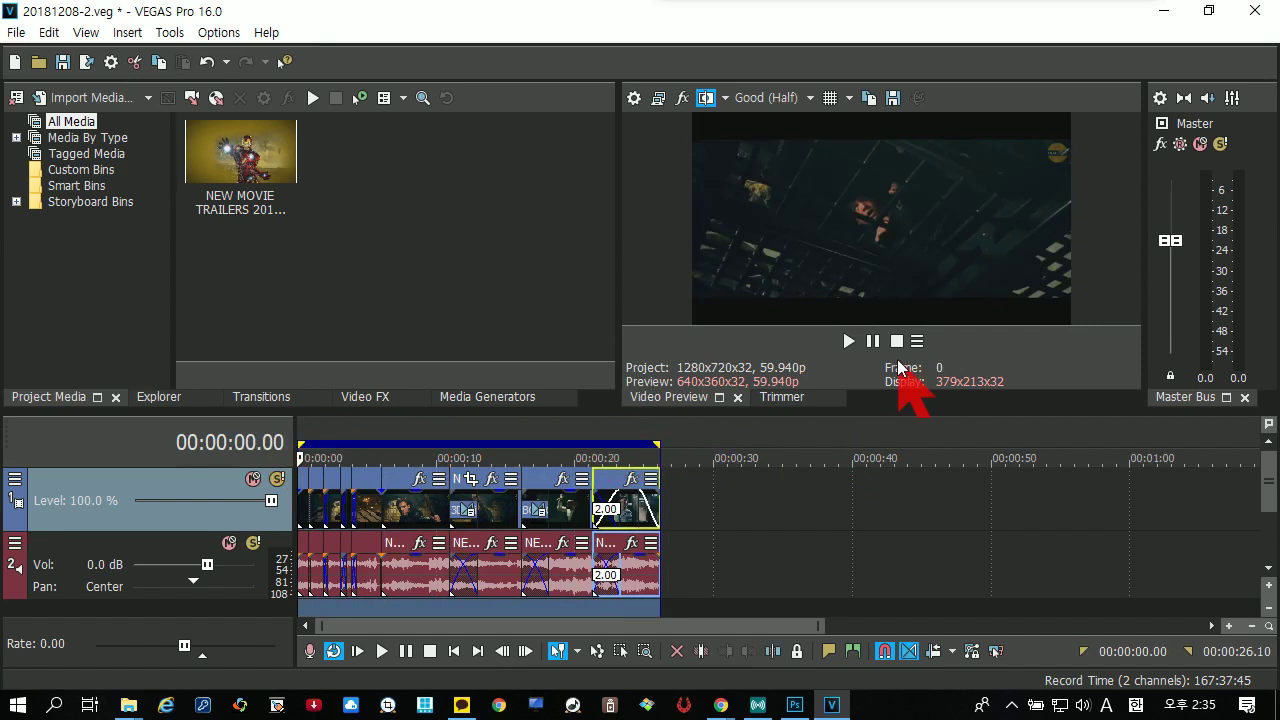
# Deselect the last clip and set the time selection to span all clips, from the start to 00:00:26.10
pyautogui.click(765, 436)
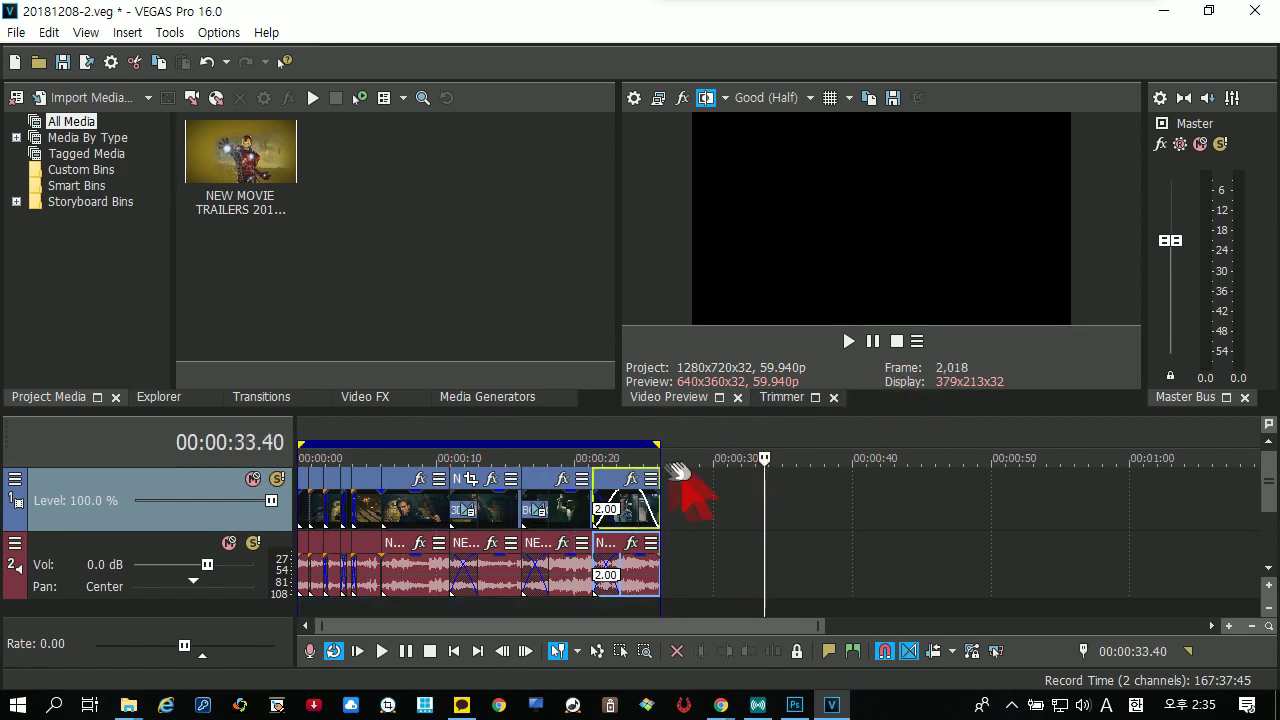
pyautogui.click(538, 431)
pyautogui.doubleClick(445, 432)
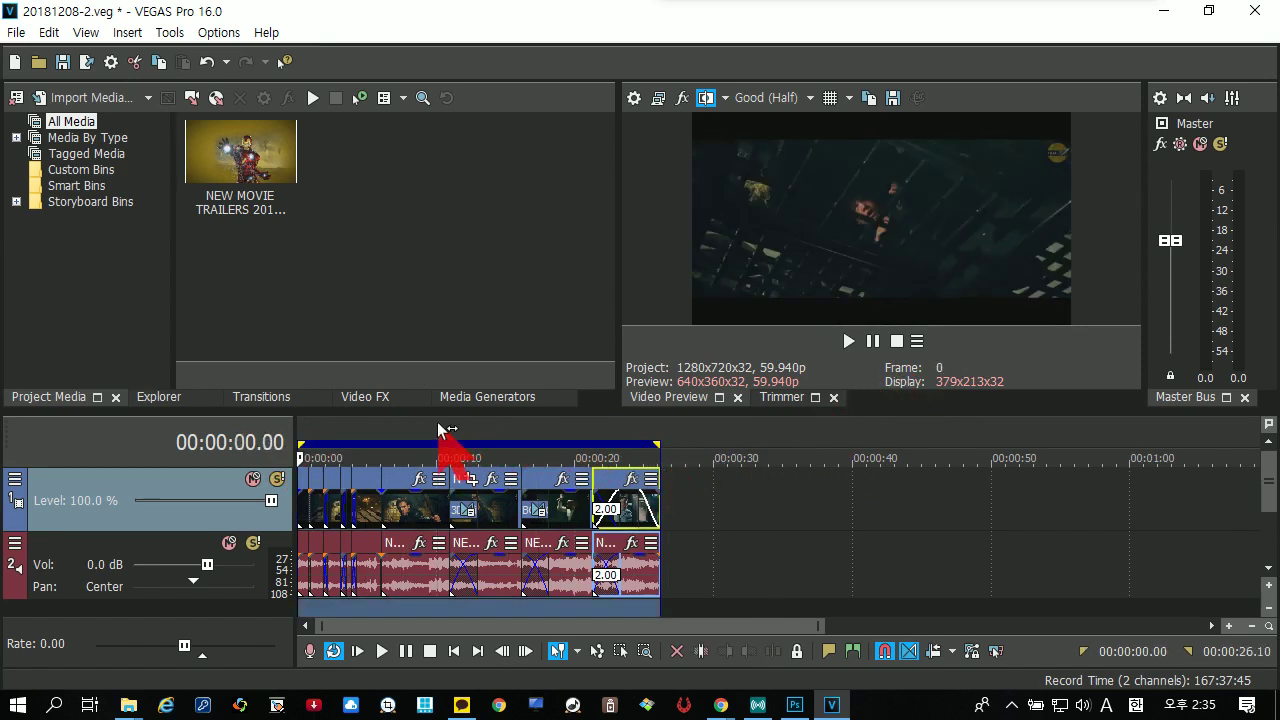
pyautogui.click(714, 451)
pyautogui.doubleClick(512, 432)
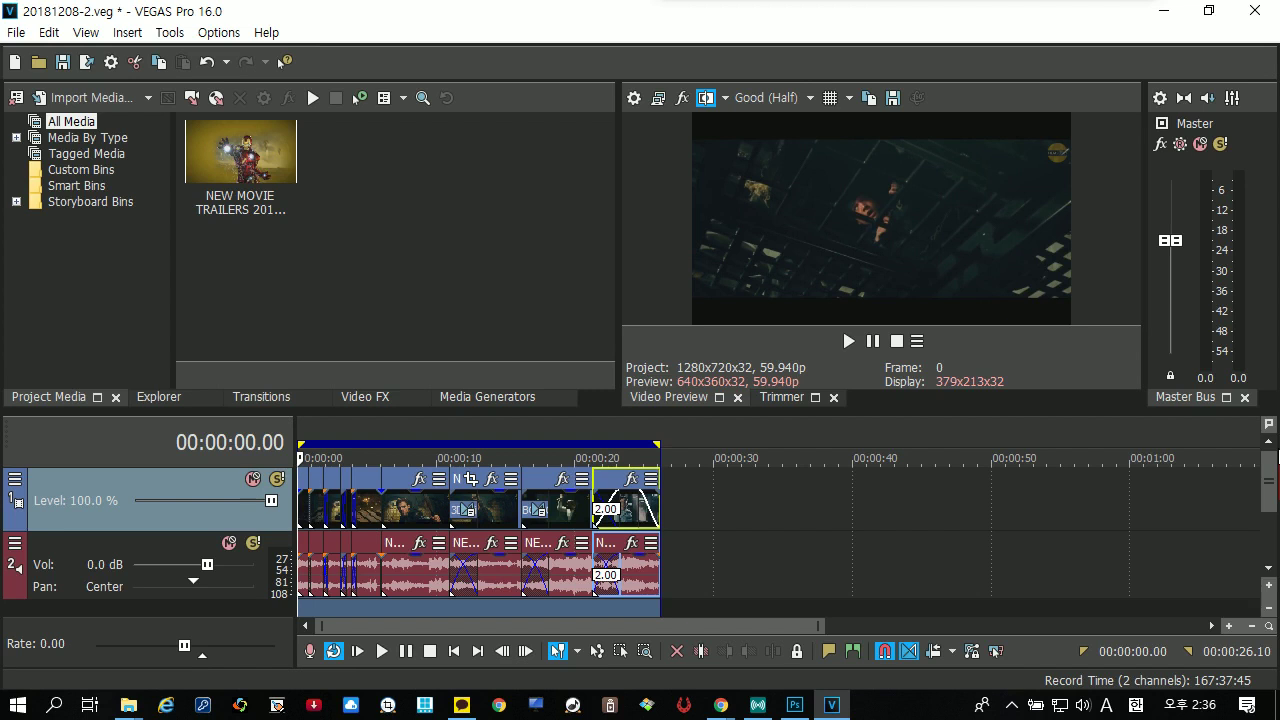
pyautogui.click(797, 492)
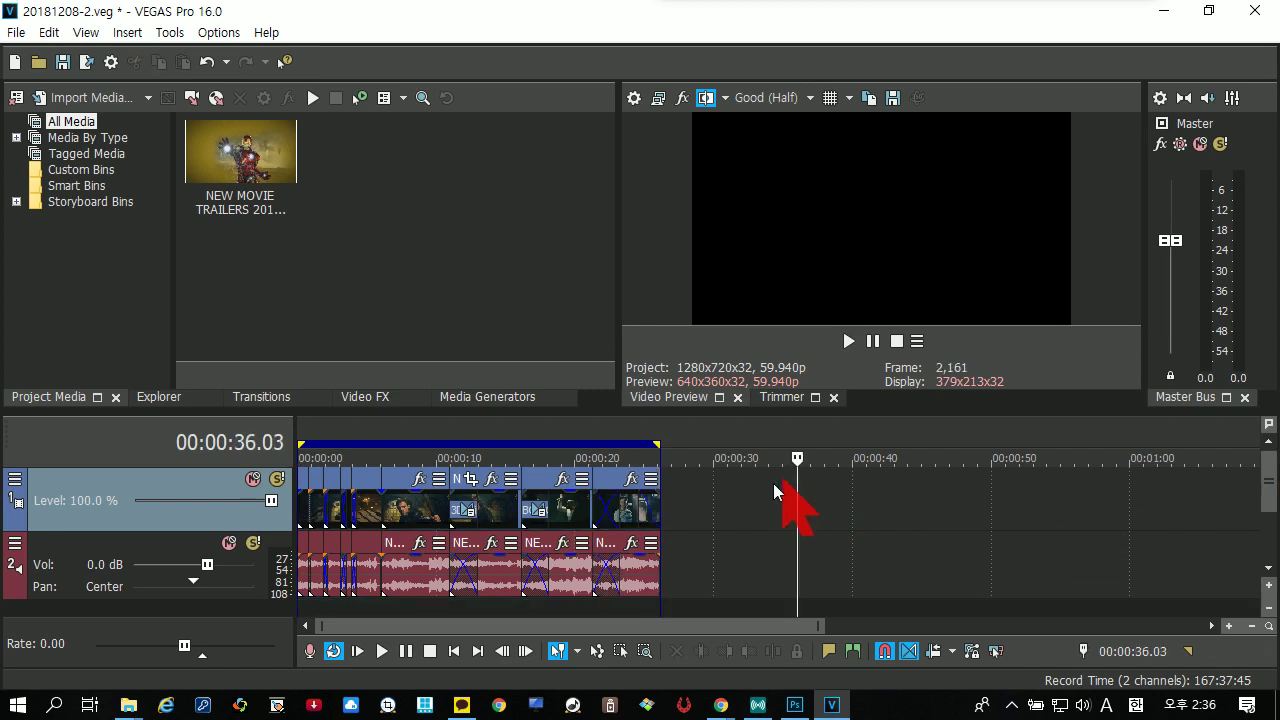
pyautogui.doubleClick(374, 429)
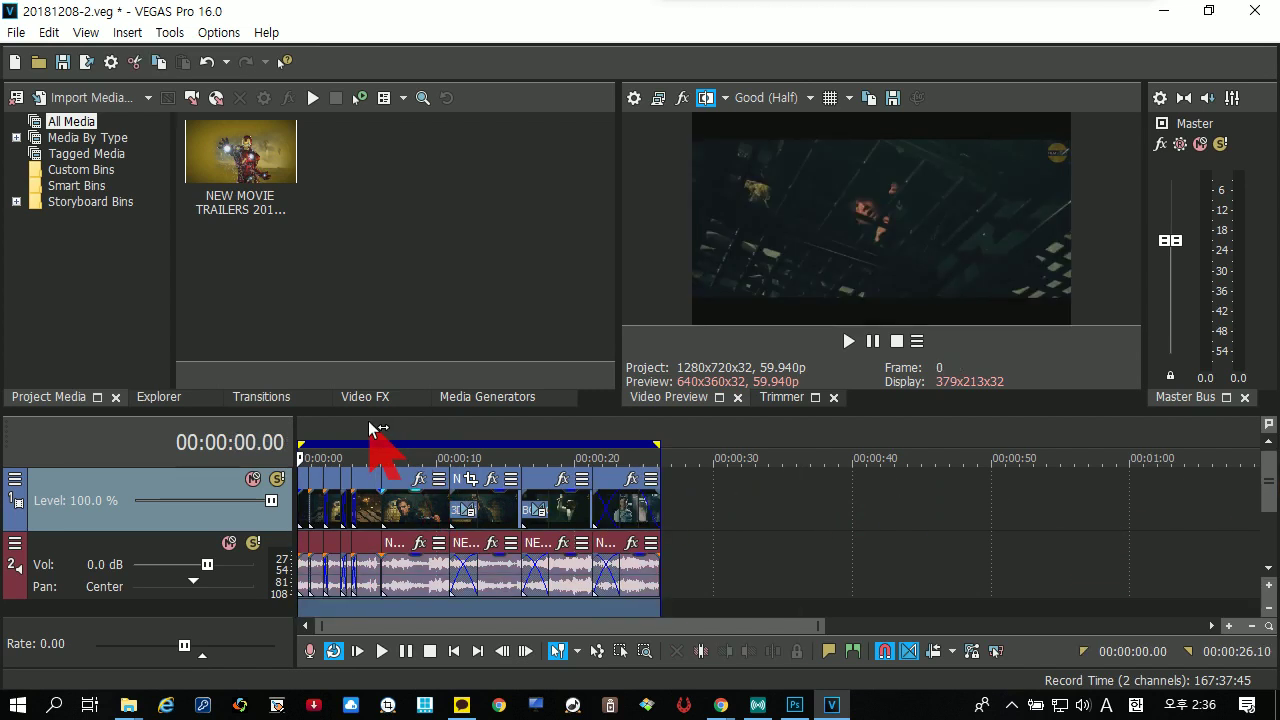
# Open Render As for the selected range and turn off the Show favorites only filter for render templates
pyautogui.click(15, 33)
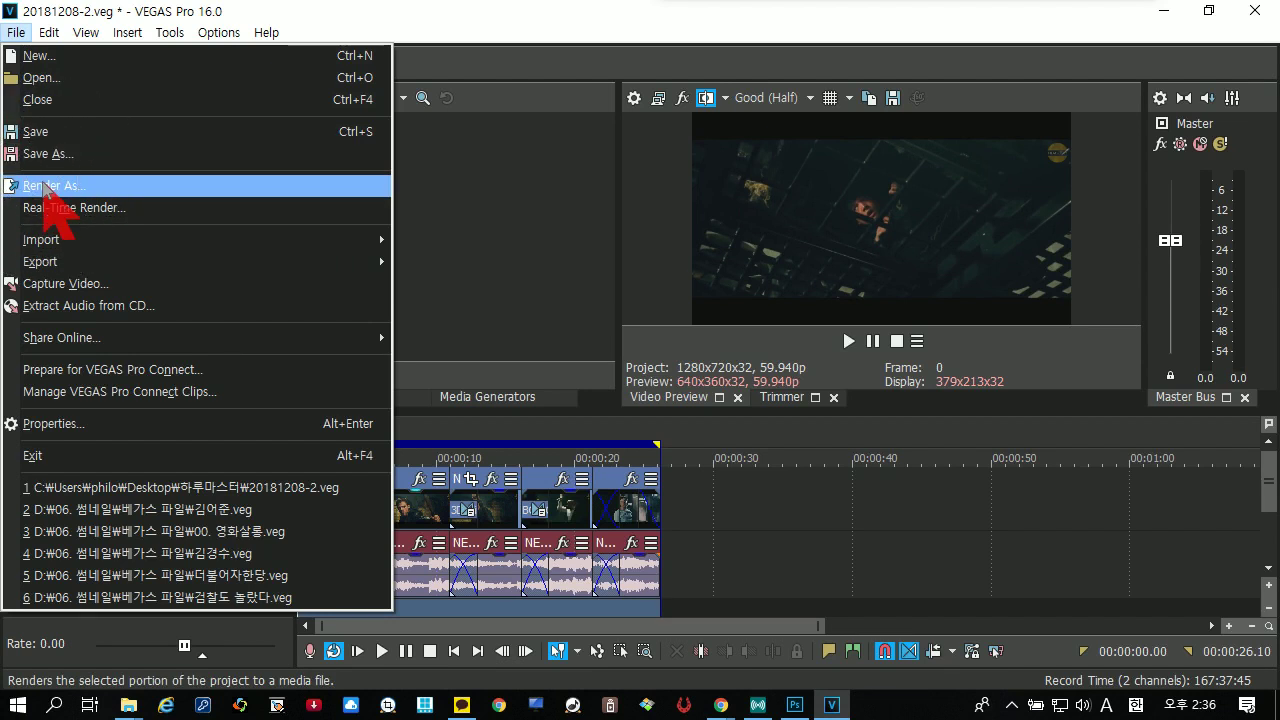
pyautogui.click(44, 186)
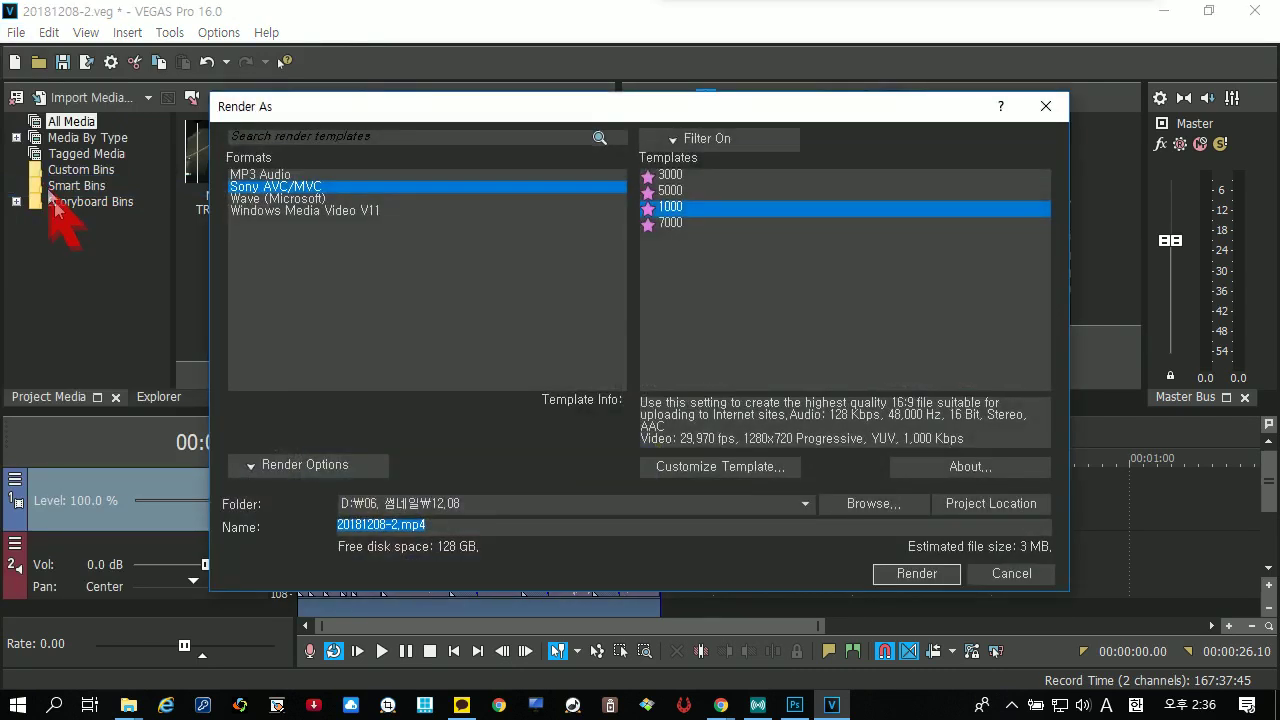
pyautogui.click(691, 142)
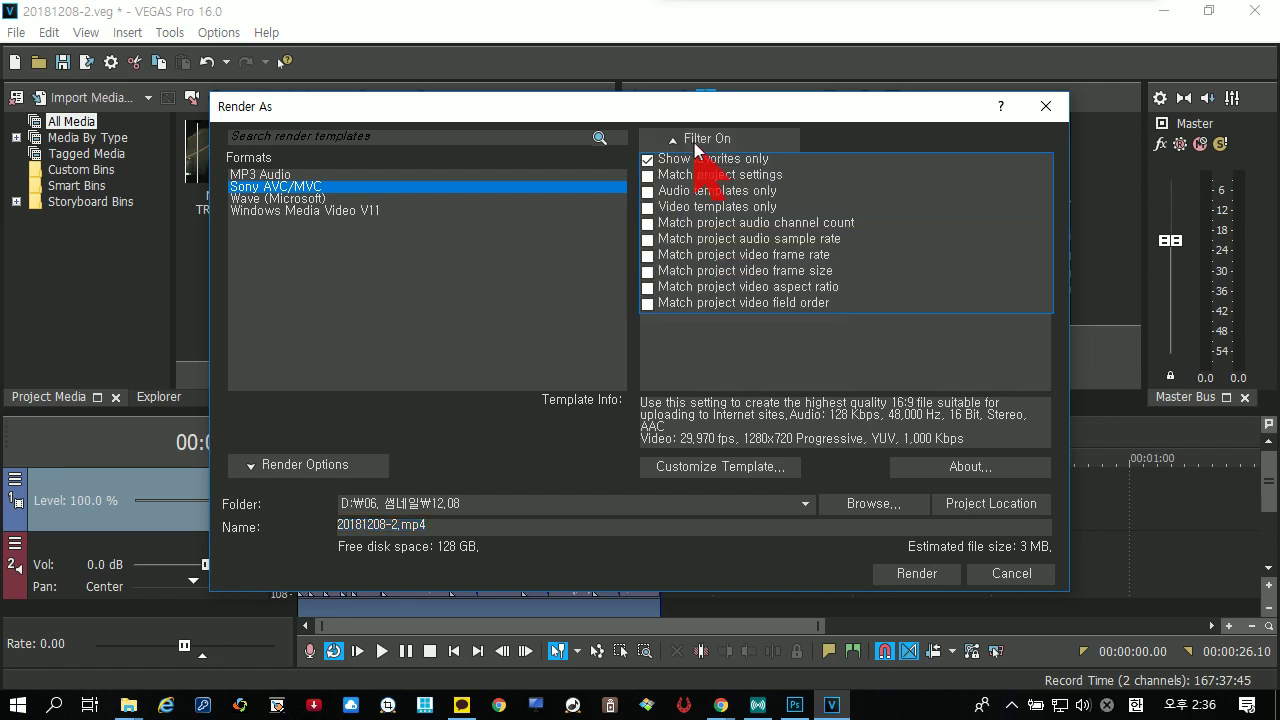
pyautogui.click(712, 159)
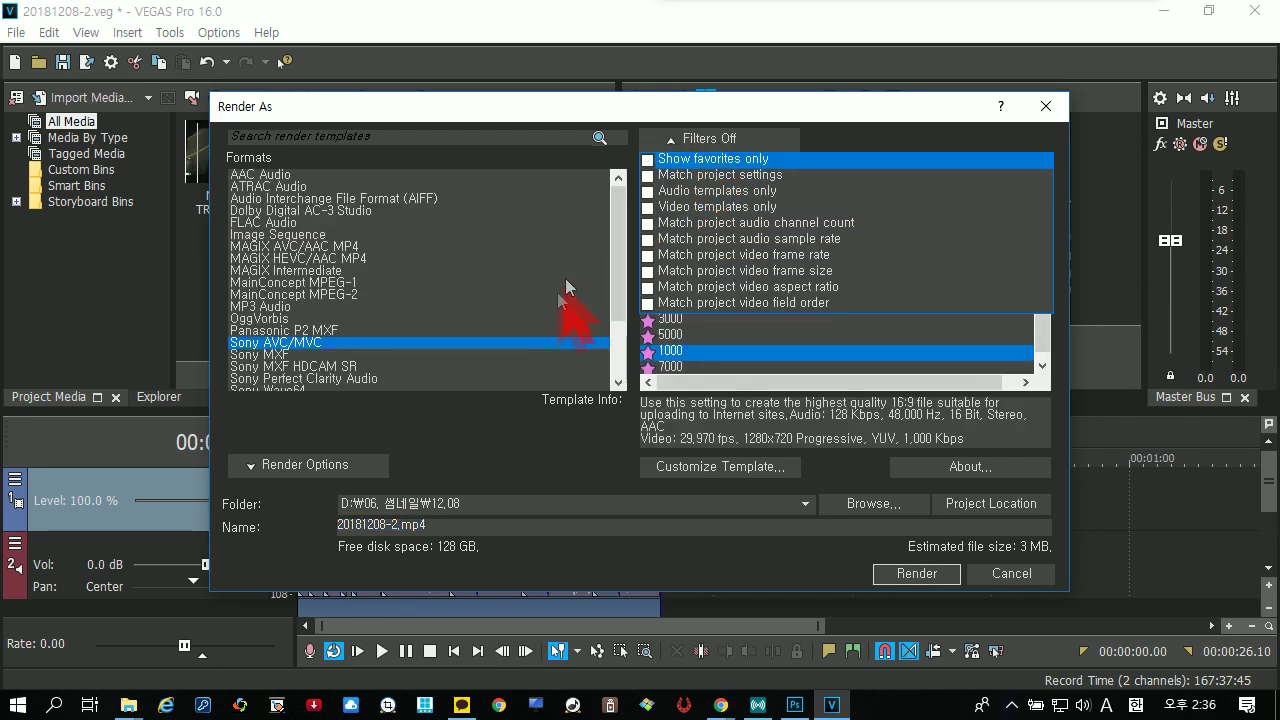
pyautogui.click(580, 114)
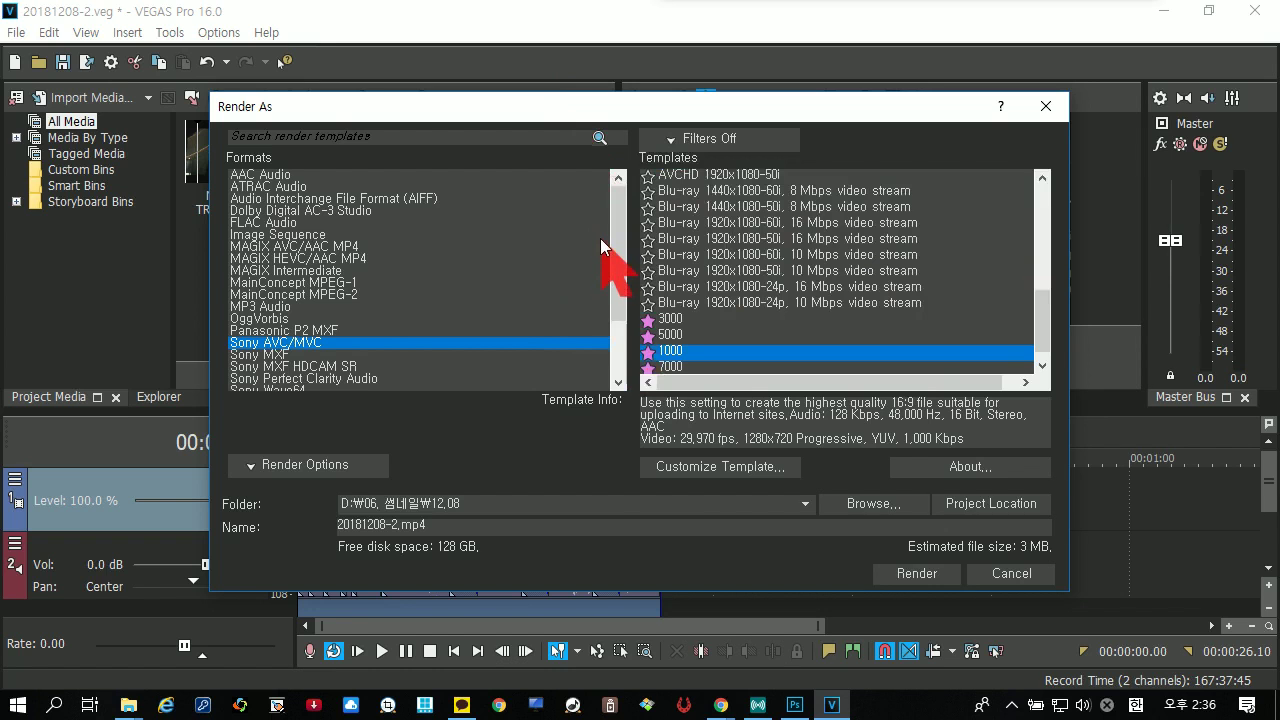
pyautogui.scroll(1, 737, 315)
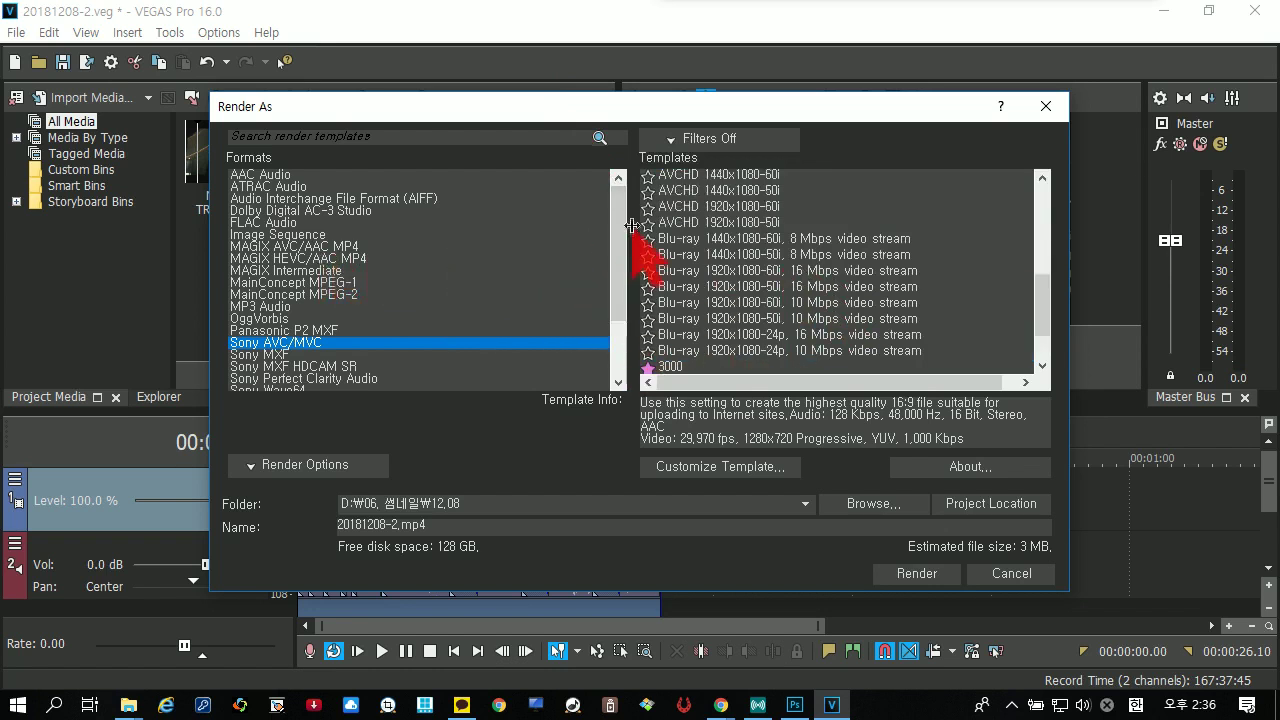
# Examine the templates of render formats including AAC Audio, MainConcept MPEG-1, Sony XAVC / XAVC S, Sony AVC/MVC and Windows Media Video V11
pyautogui.click(280, 175)
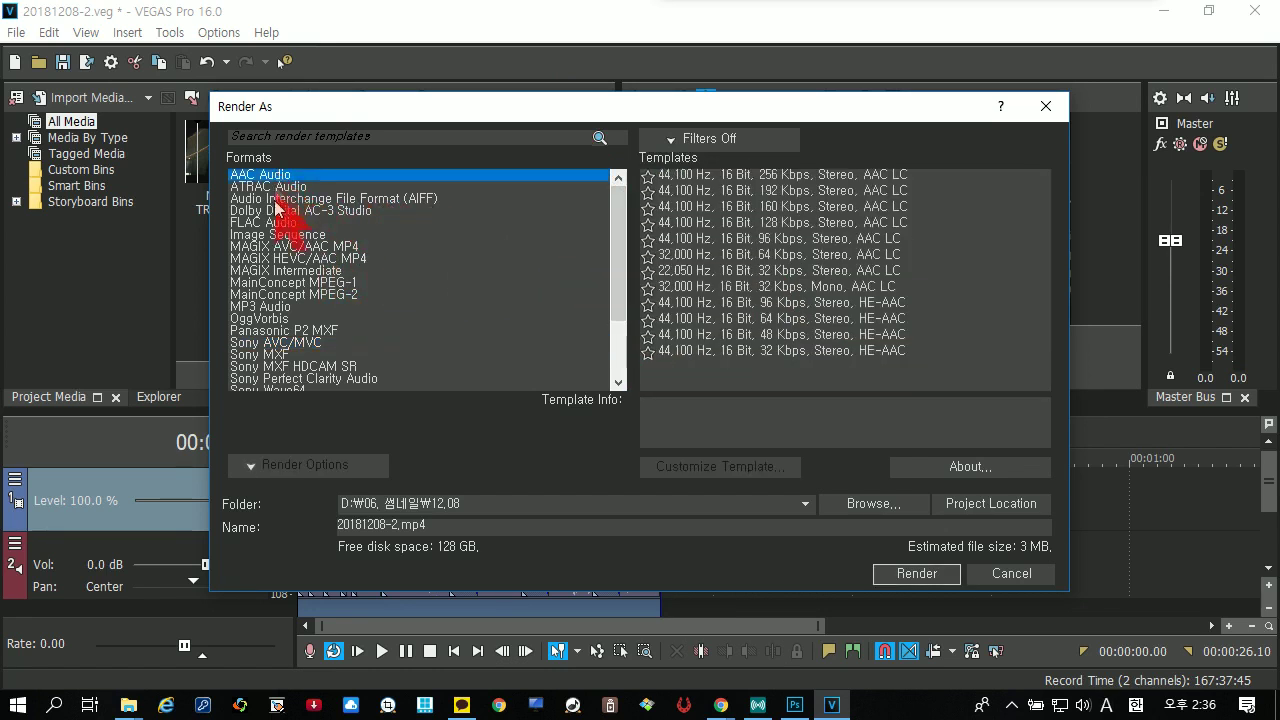
pyautogui.click(282, 210)
pyautogui.click(274, 246)
pyautogui.click(274, 282)
pyautogui.scroll(-2, 272, 300)
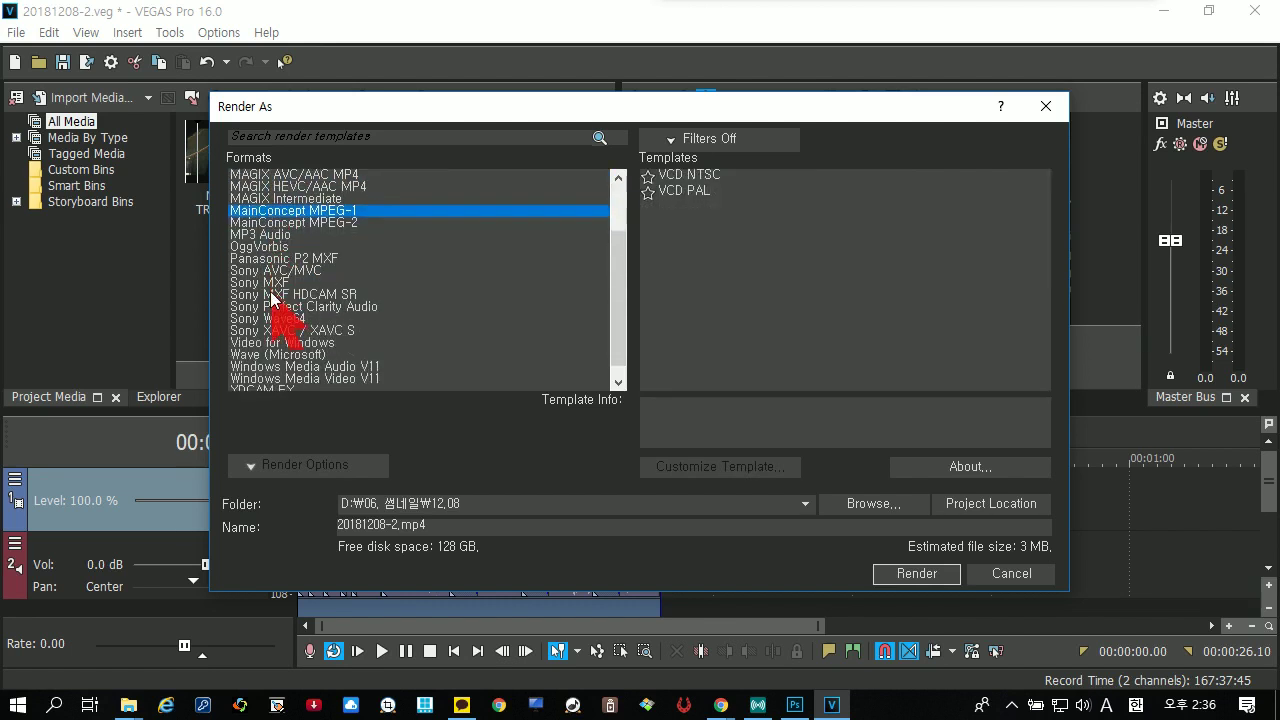
pyautogui.click(273, 292)
pyautogui.scroll(-1, 271, 299)
pyautogui.click(272, 319)
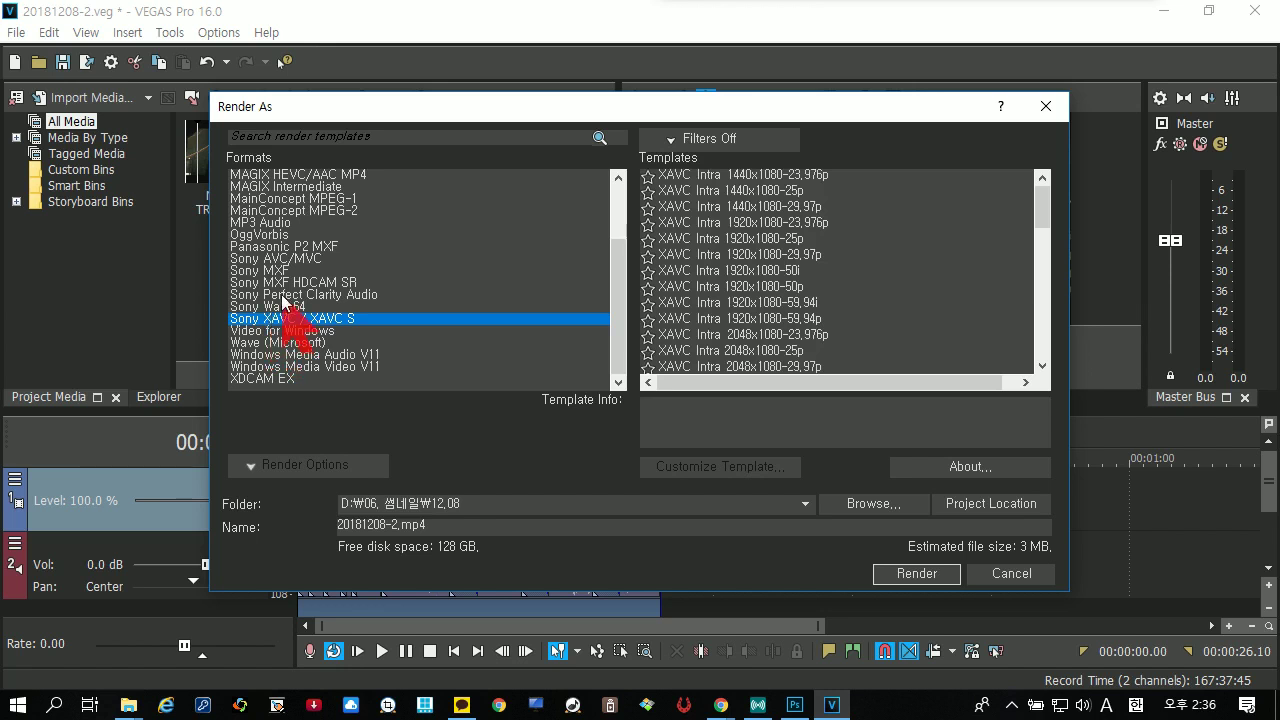
pyautogui.click(278, 260)
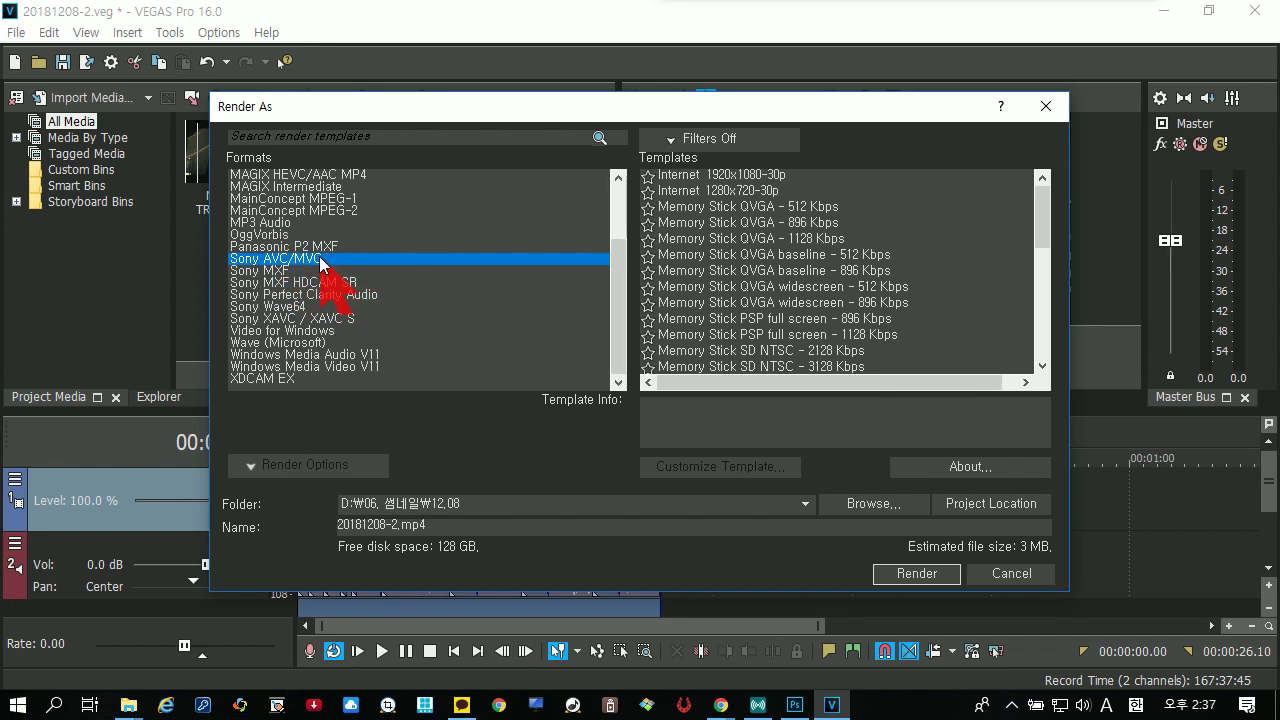
pyautogui.click(337, 366)
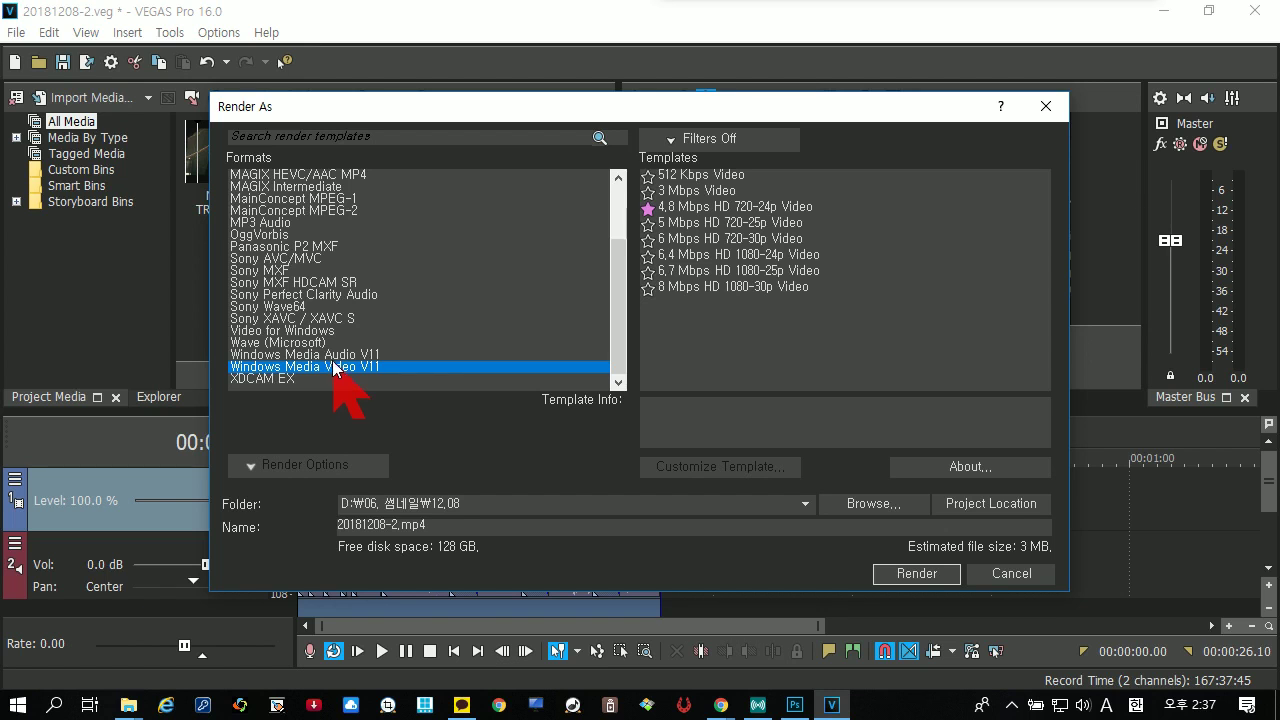
pyautogui.scroll(2, 332, 360)
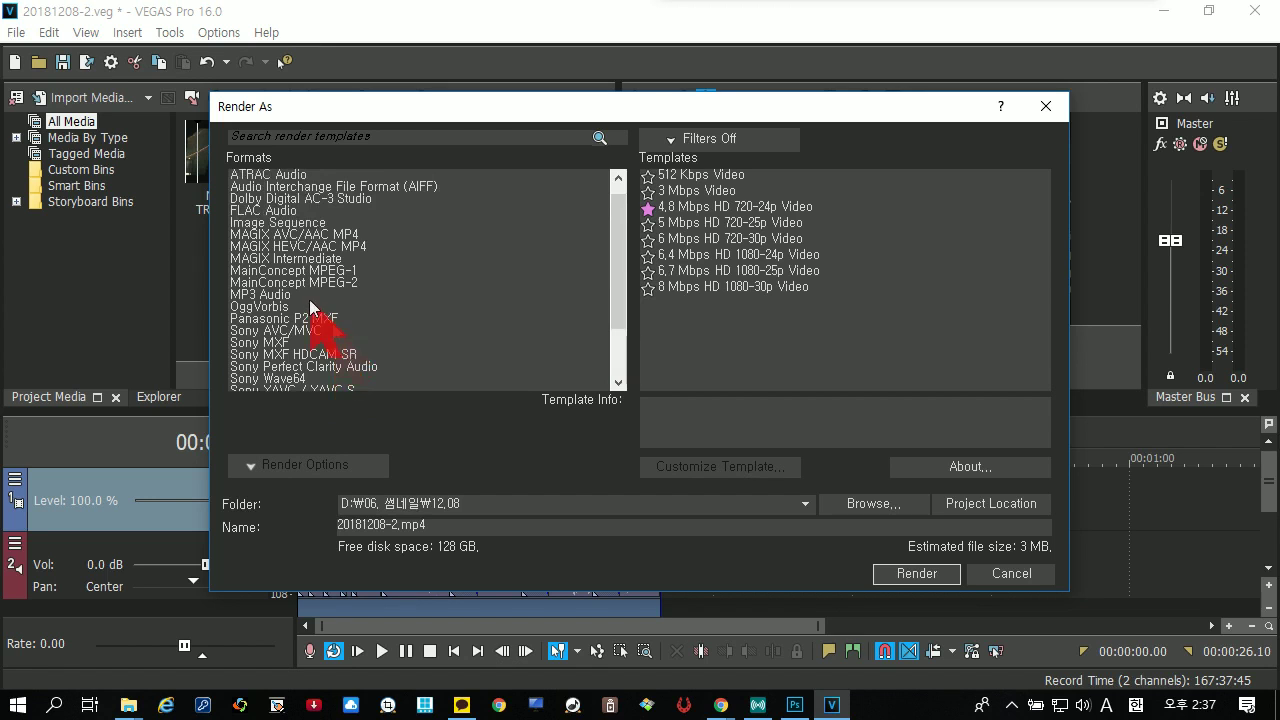
pyautogui.scroll(1, 315, 303)
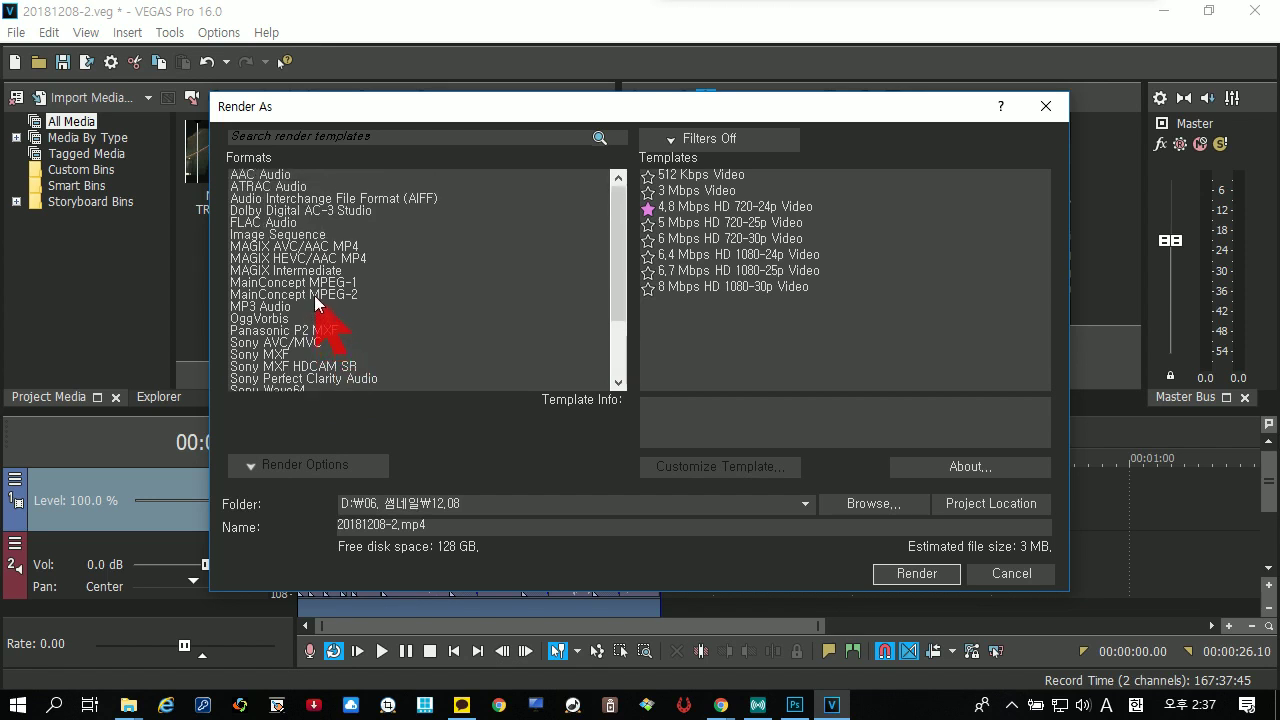
# Select the Sony AVC/MVC template Internet 1280x720-30p and open its custom settings
pyautogui.scroll(-1, 318, 305)
pyautogui.click(320, 308)
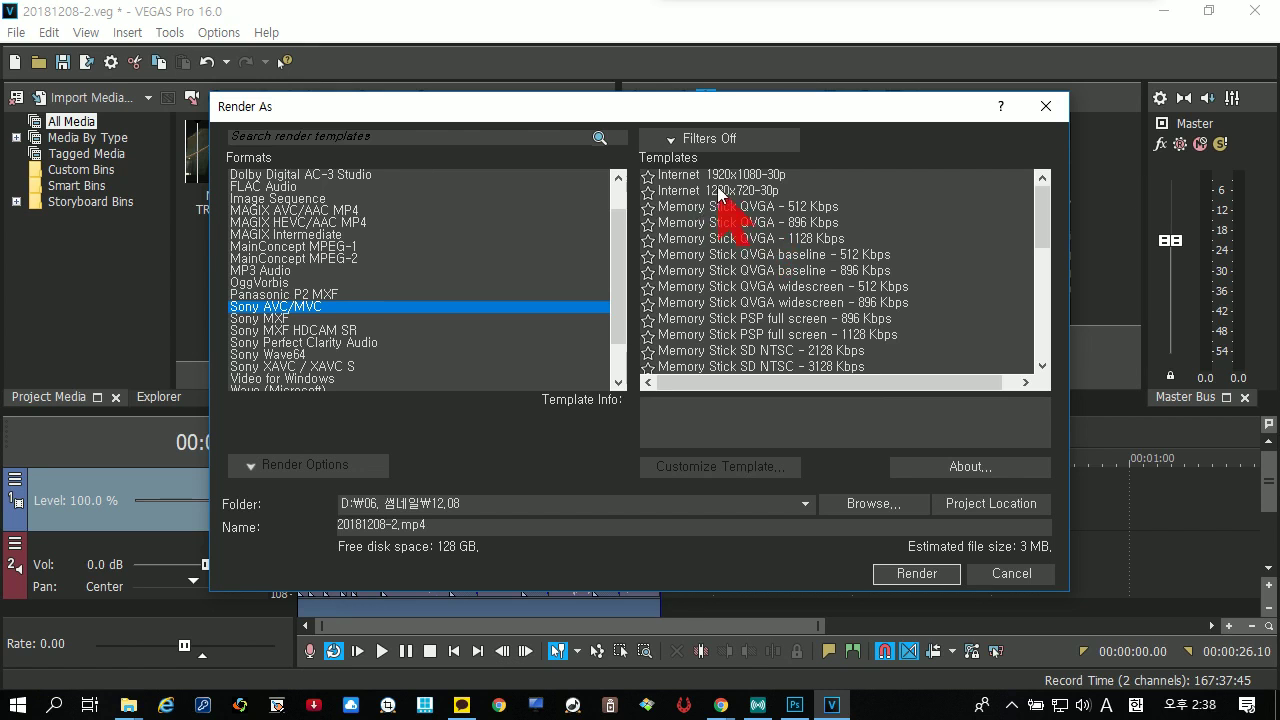
pyautogui.click(727, 196)
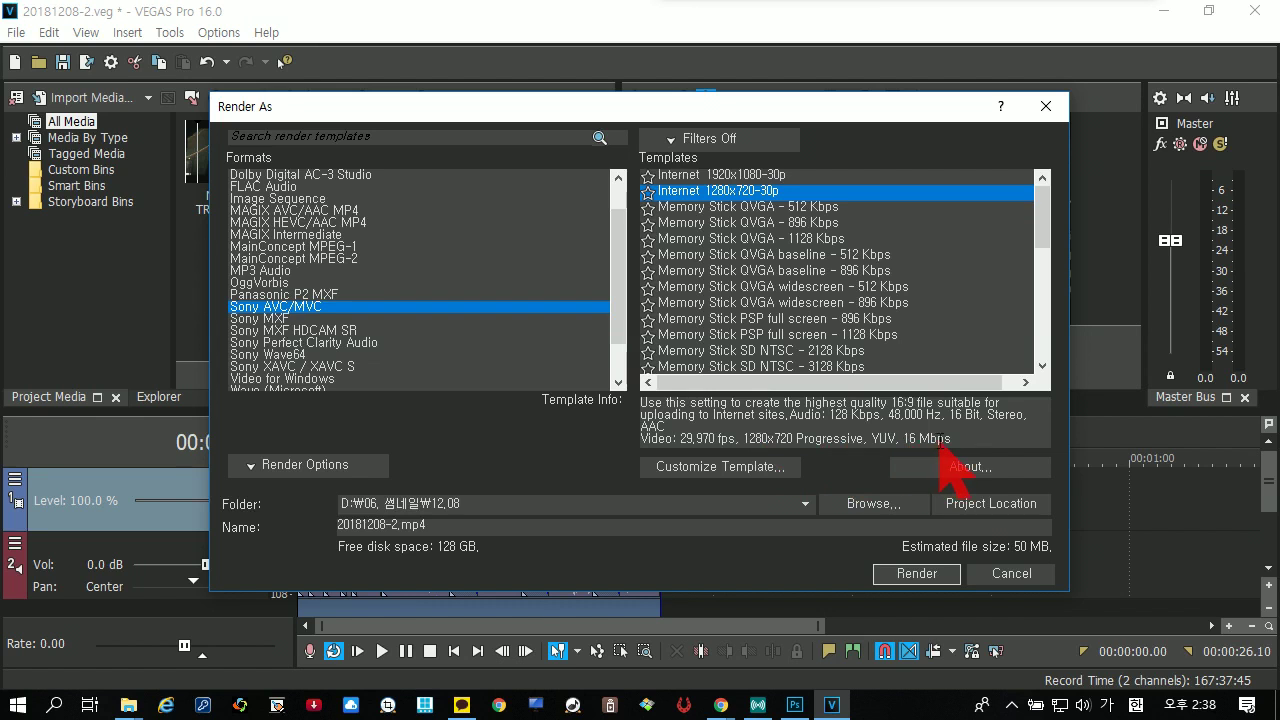
pyautogui.moveTo(904, 440); pyautogui.dragTo(946, 441)
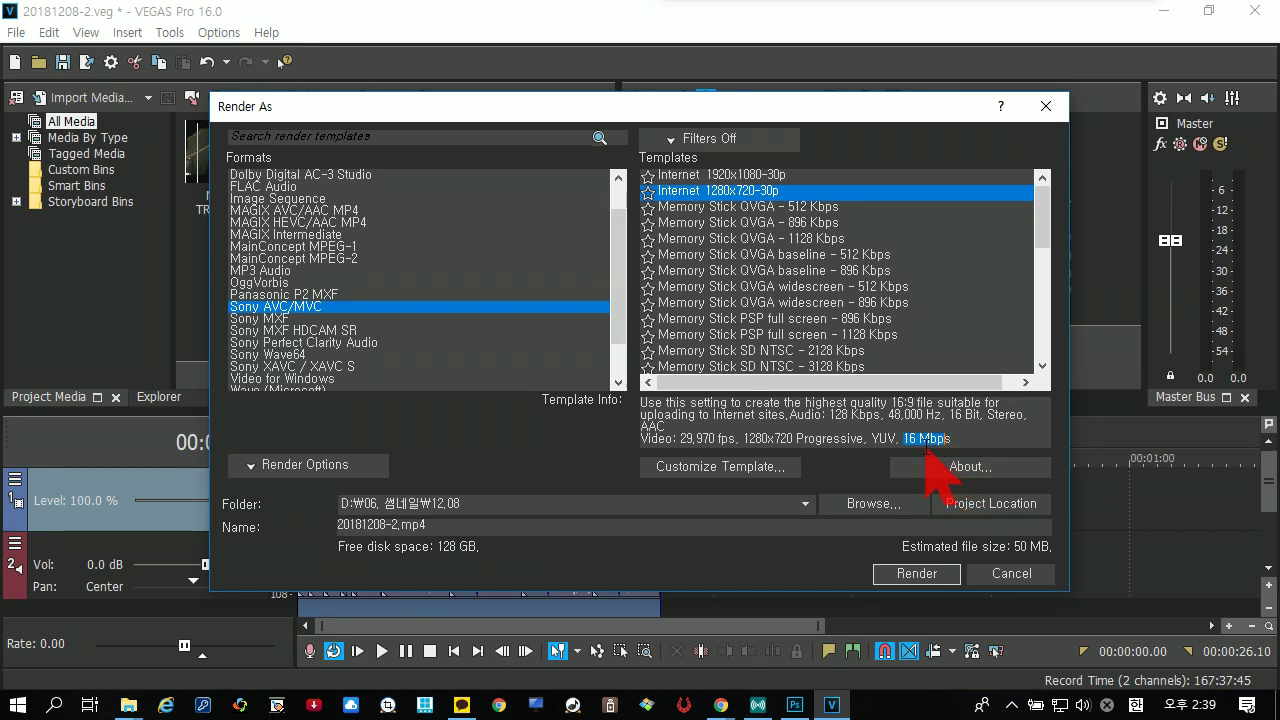
pyautogui.click(710, 470)
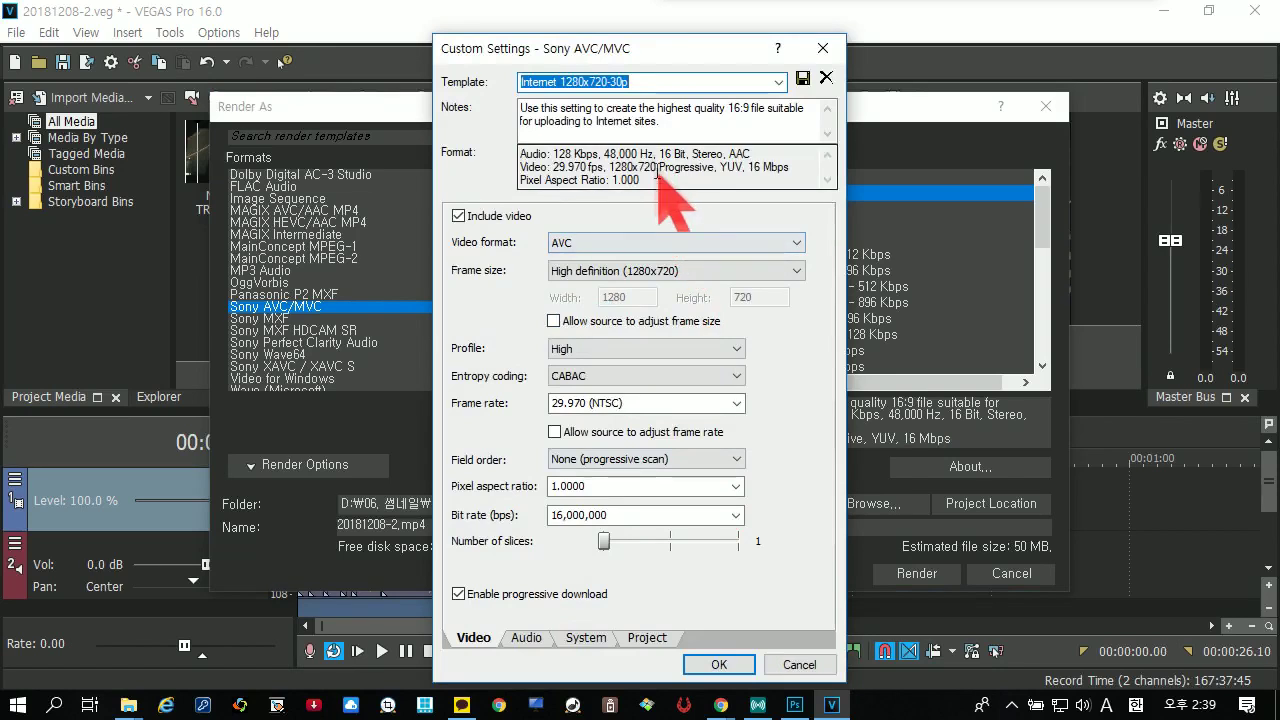
# Rename the template with the author's surname followed by "1280*720 4m"
pyautogui.click(643, 84)
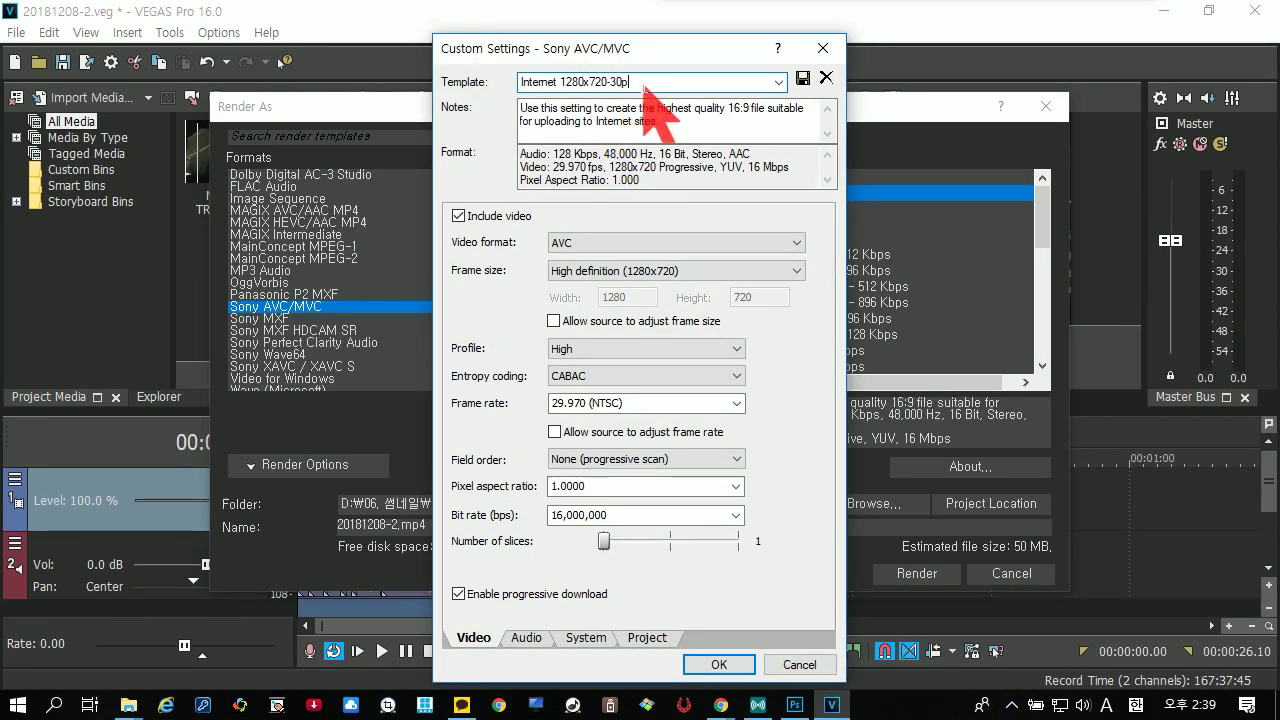
pyautogui.moveTo(643, 84); pyautogui.dragTo(426, 78)
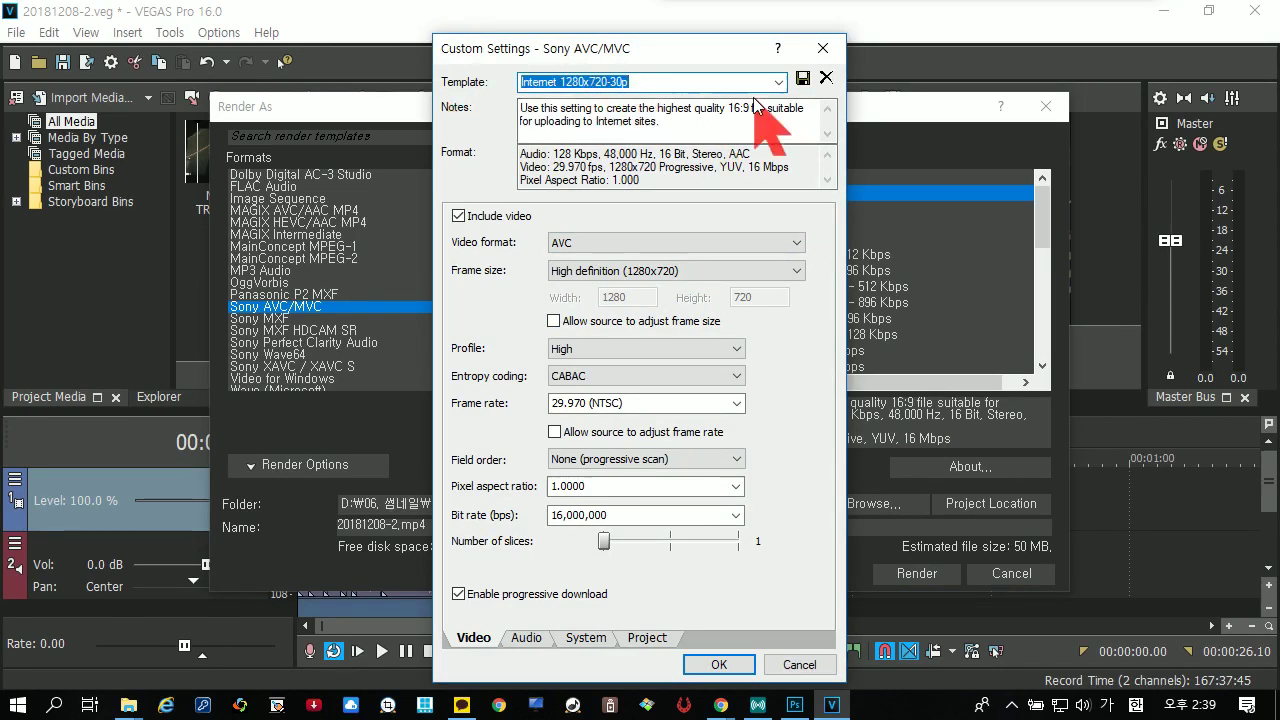
pyautogui.press('BackSpace')
pyautogui.press('Hangul')
pyautogui.write('jeong')
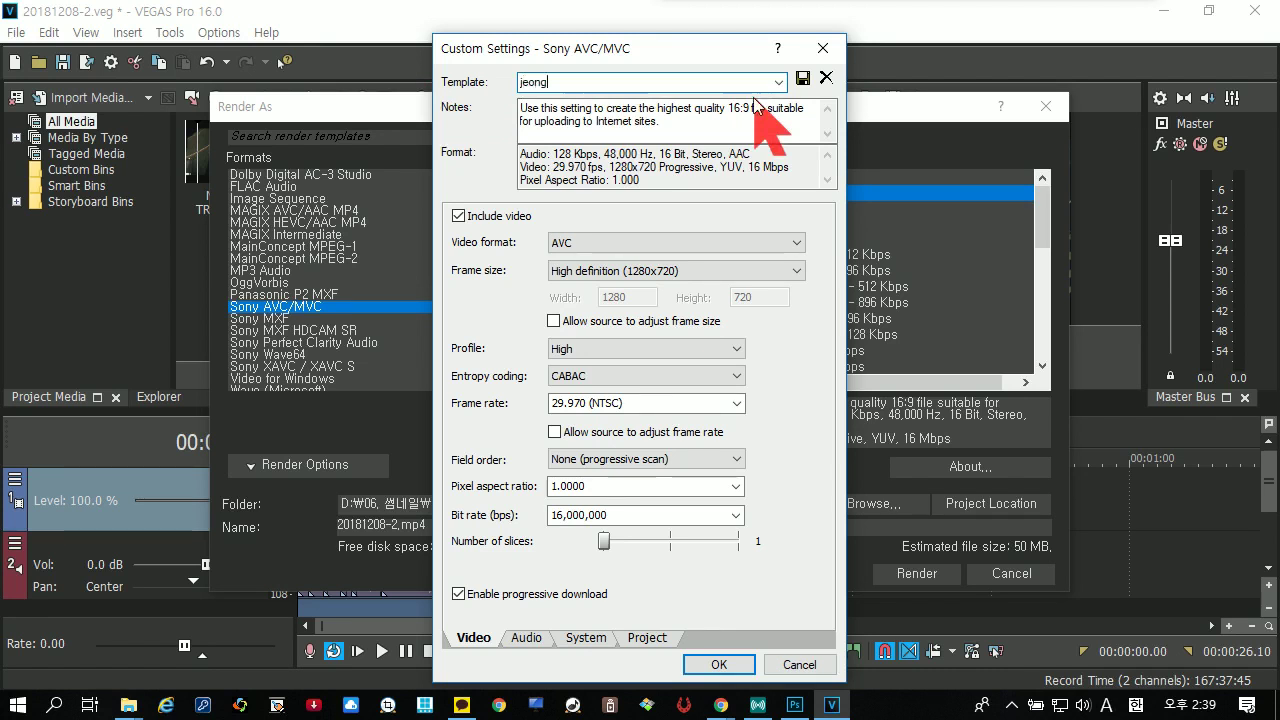
pyautogui.write(' 1280*720')
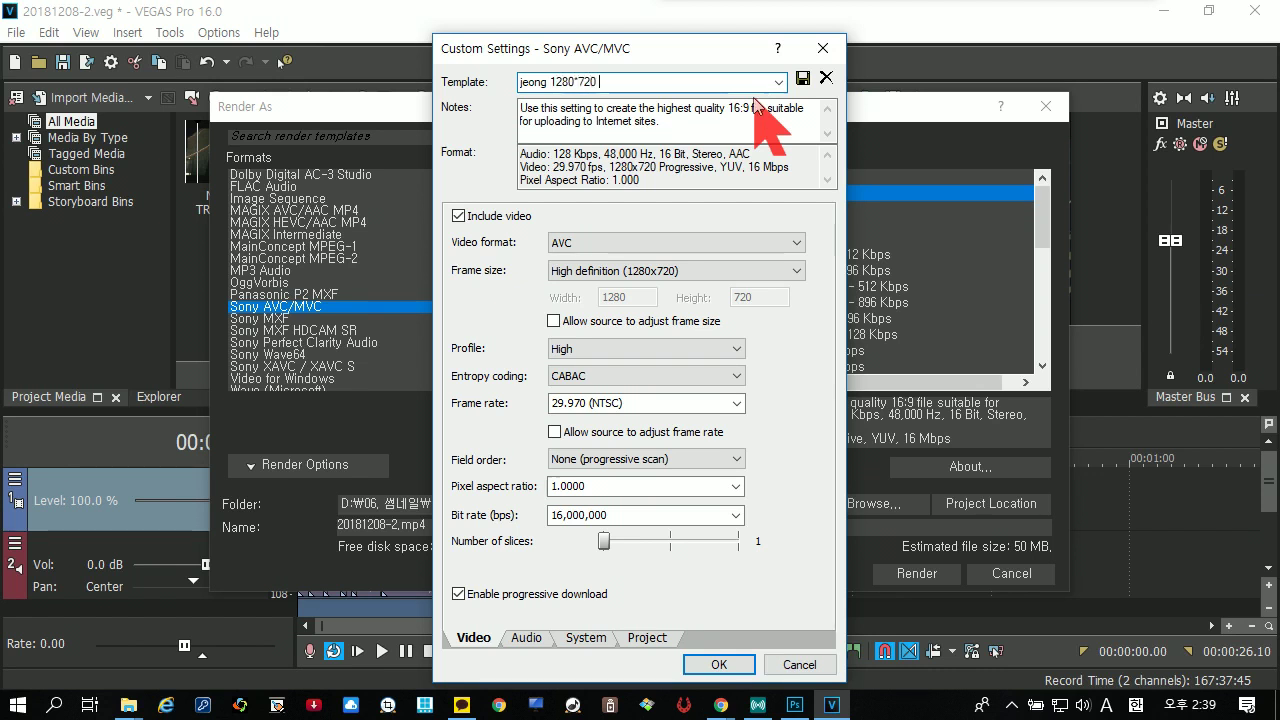
pyautogui.write(' 4K')
pyautogui.press('BackSpace')
pyautogui.write('m')
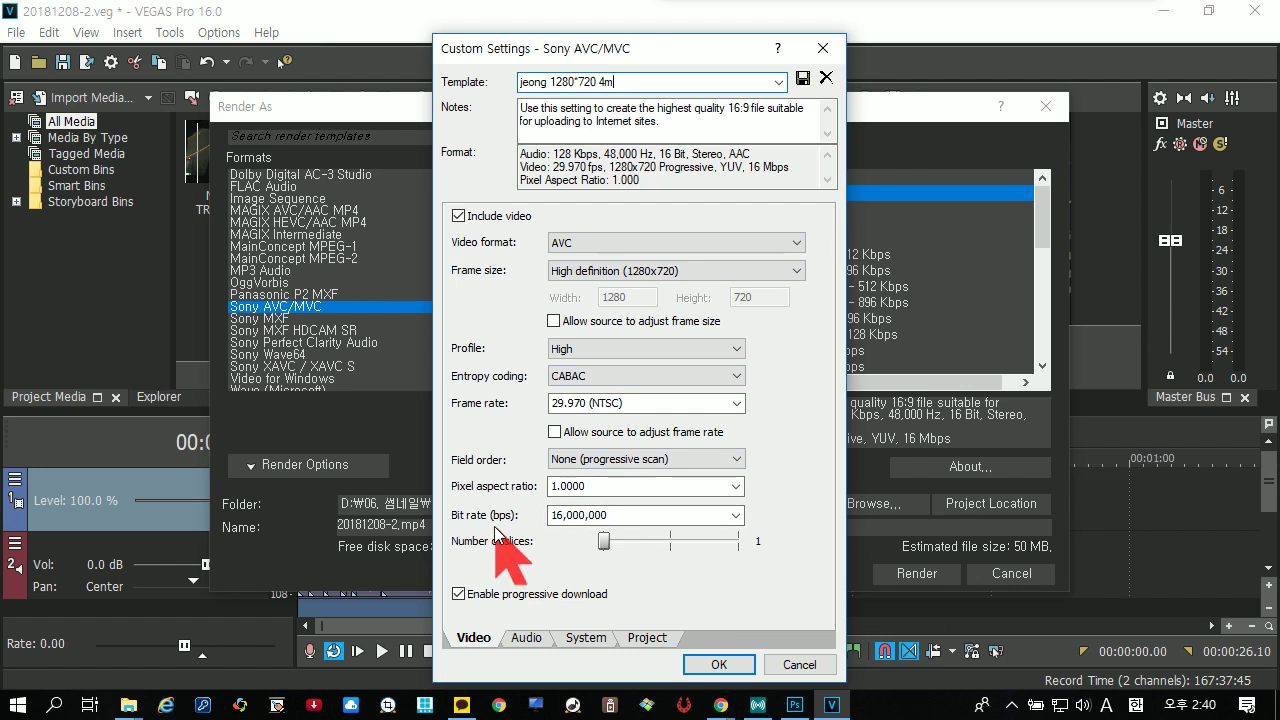
# Set the template's video bit rate to 4,000,000 bps
pyautogui.doubleClick(562, 516)
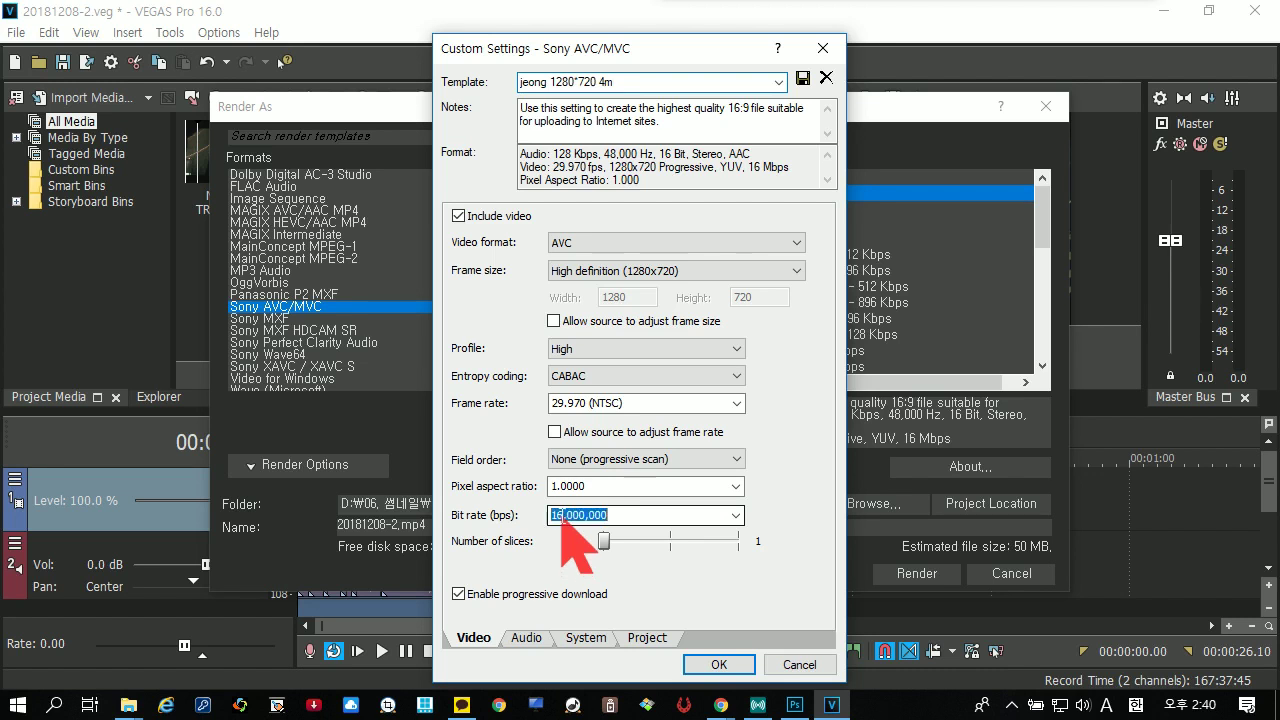
pyautogui.click(560, 516)
pyautogui.press('BackSpace')
pyautogui.press('BackSpace')
pyautogui.write('4')
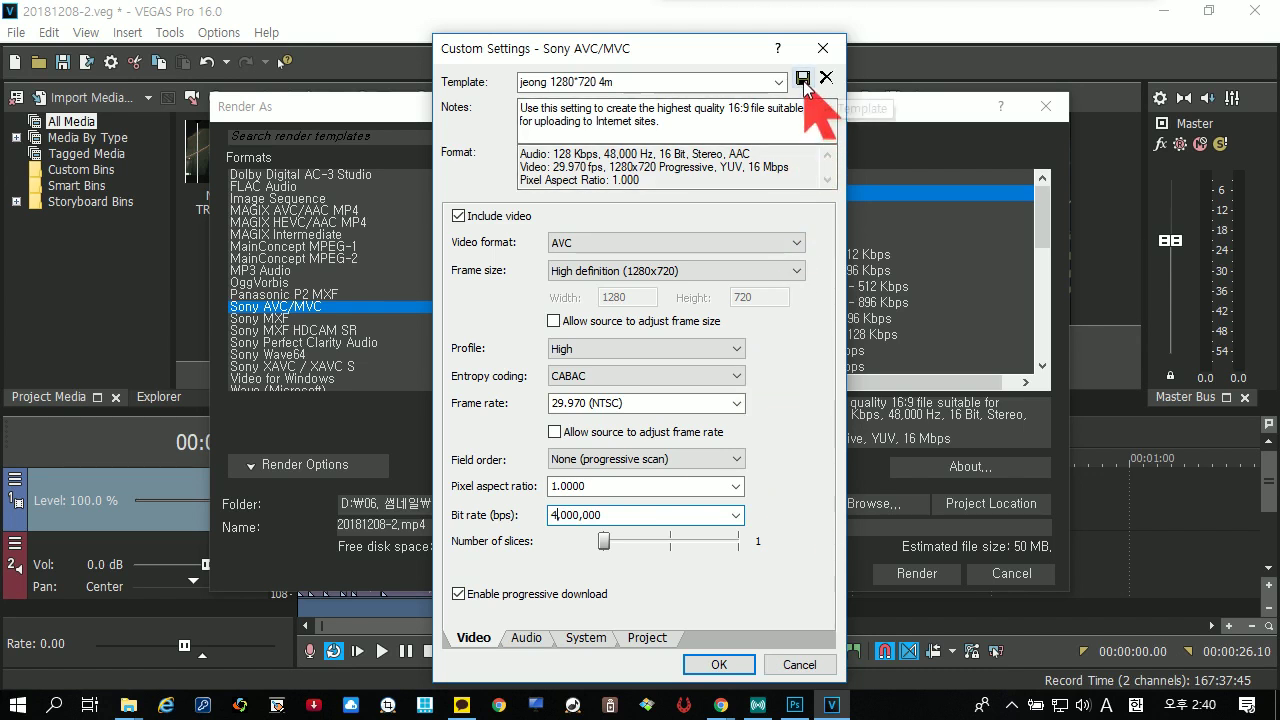
# Try video bit rates of 16,000,000 and 15,000,000 bps and restore 4,000,000 bps
pyautogui.press('BackSpace')
pyautogui.write('16')
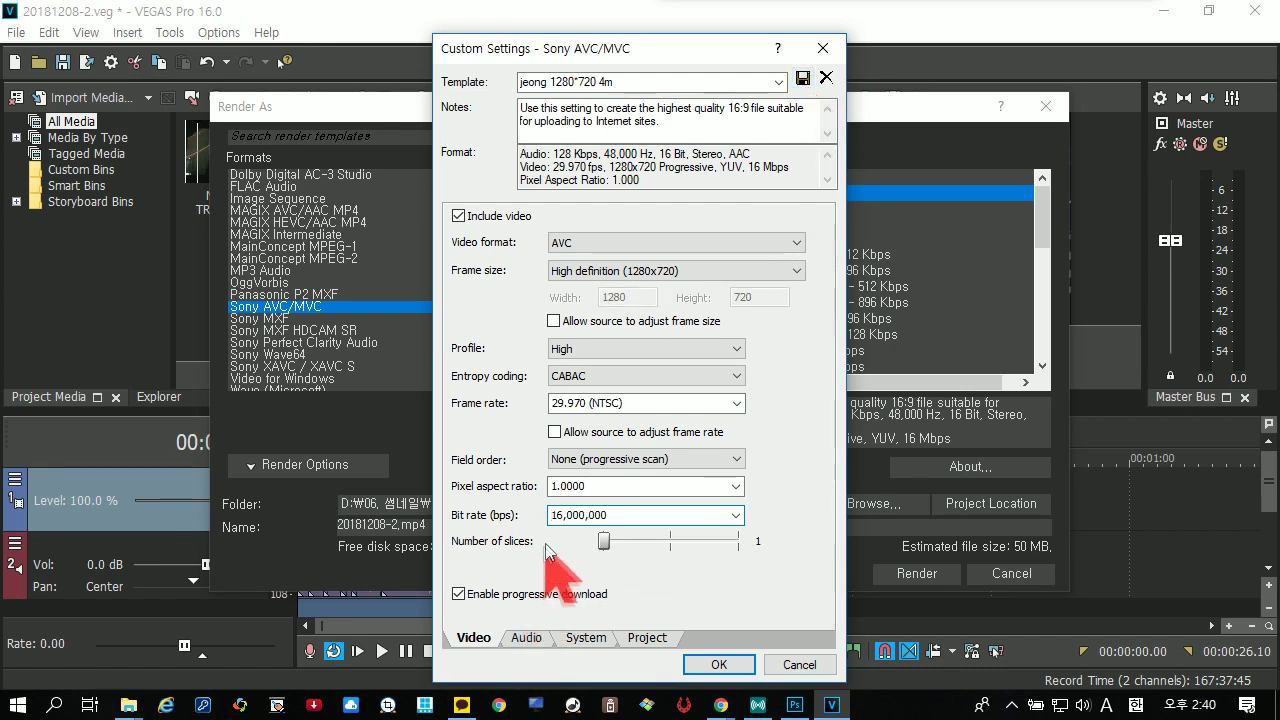
pyautogui.click(558, 515)
pyautogui.press('Delete')
pyautogui.write('5')
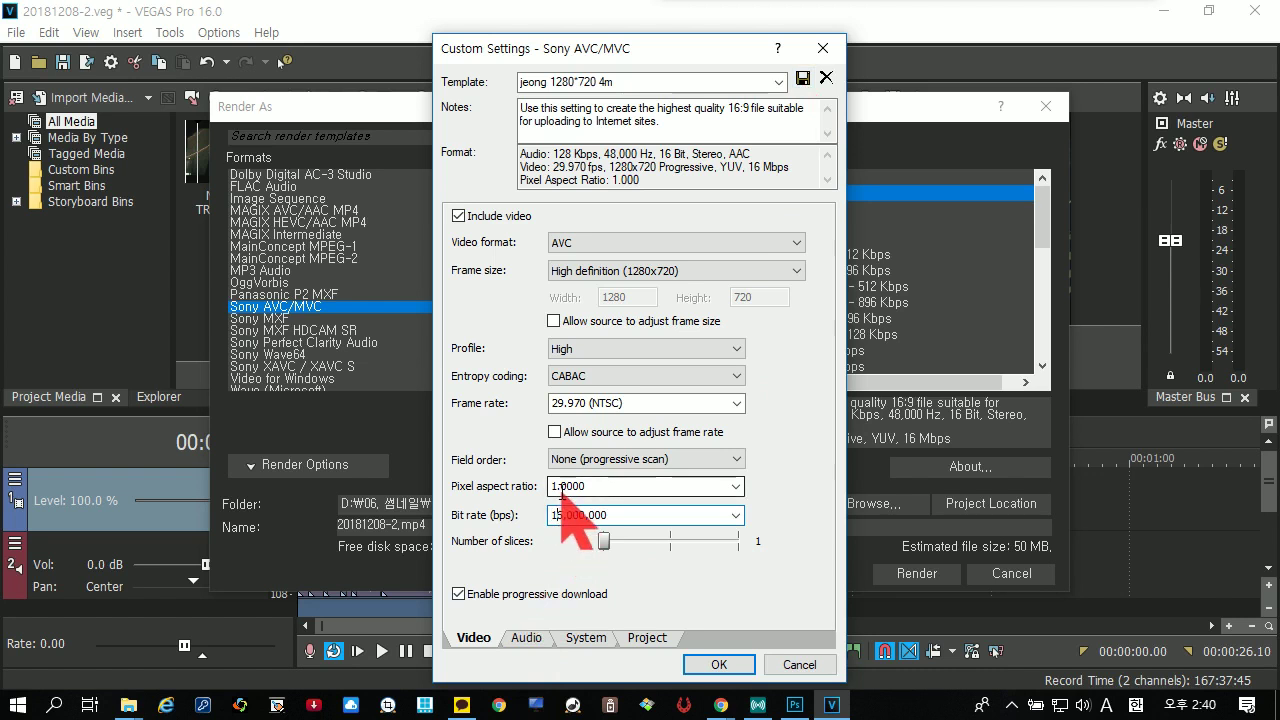
pyautogui.press('BackSpace')
pyautogui.press('BackSpace')
pyautogui.write('4')
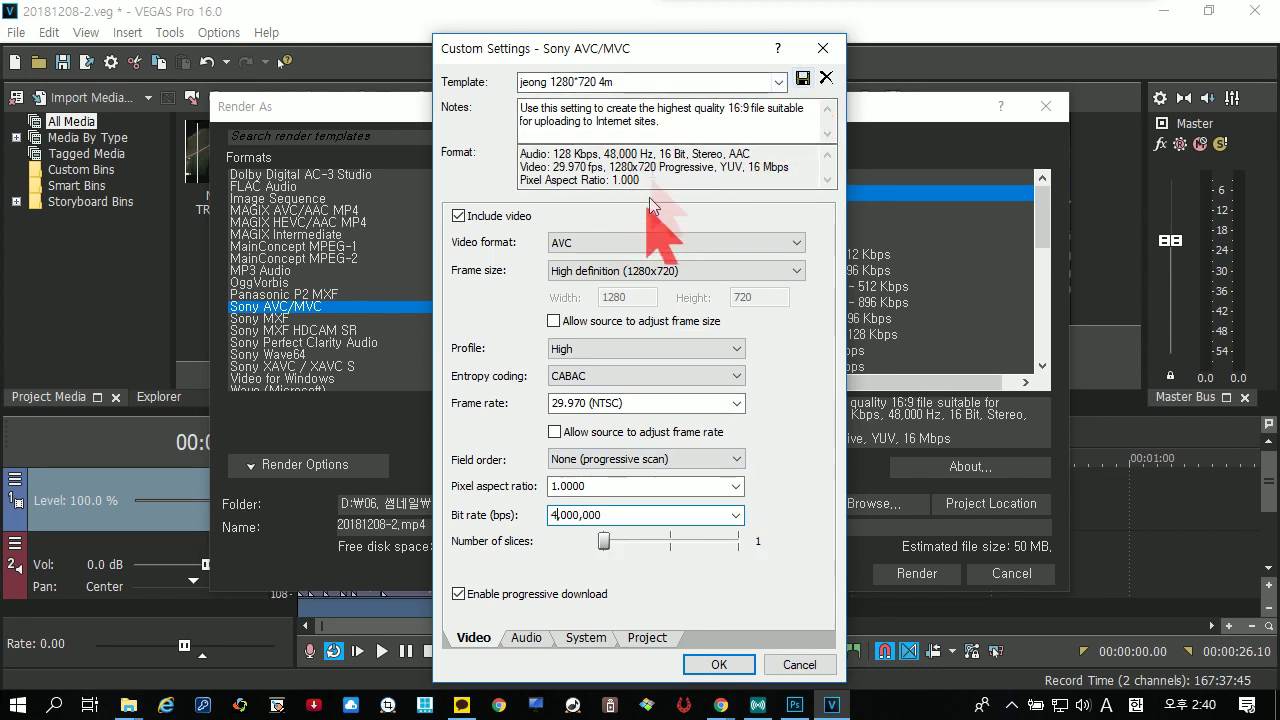
# Set the video rendering quality to Best, then save the custom template and accept its settings
pyautogui.click(648, 638)
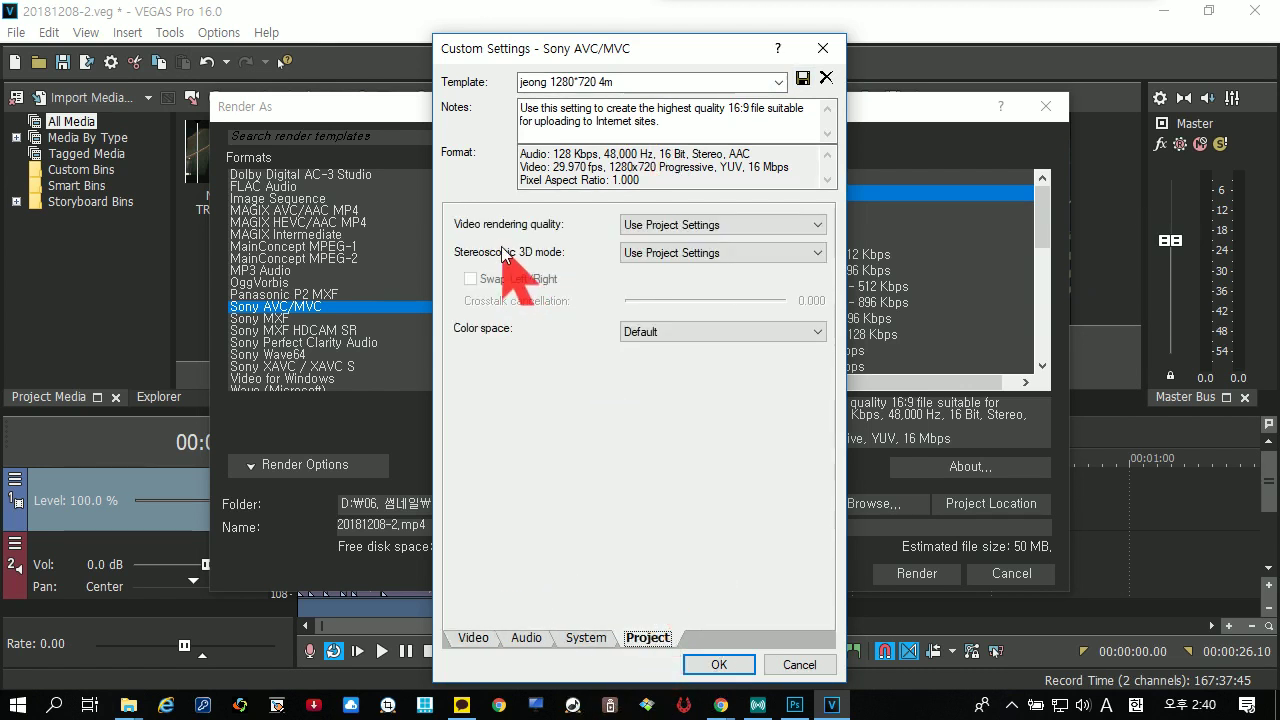
pyautogui.click(636, 228)
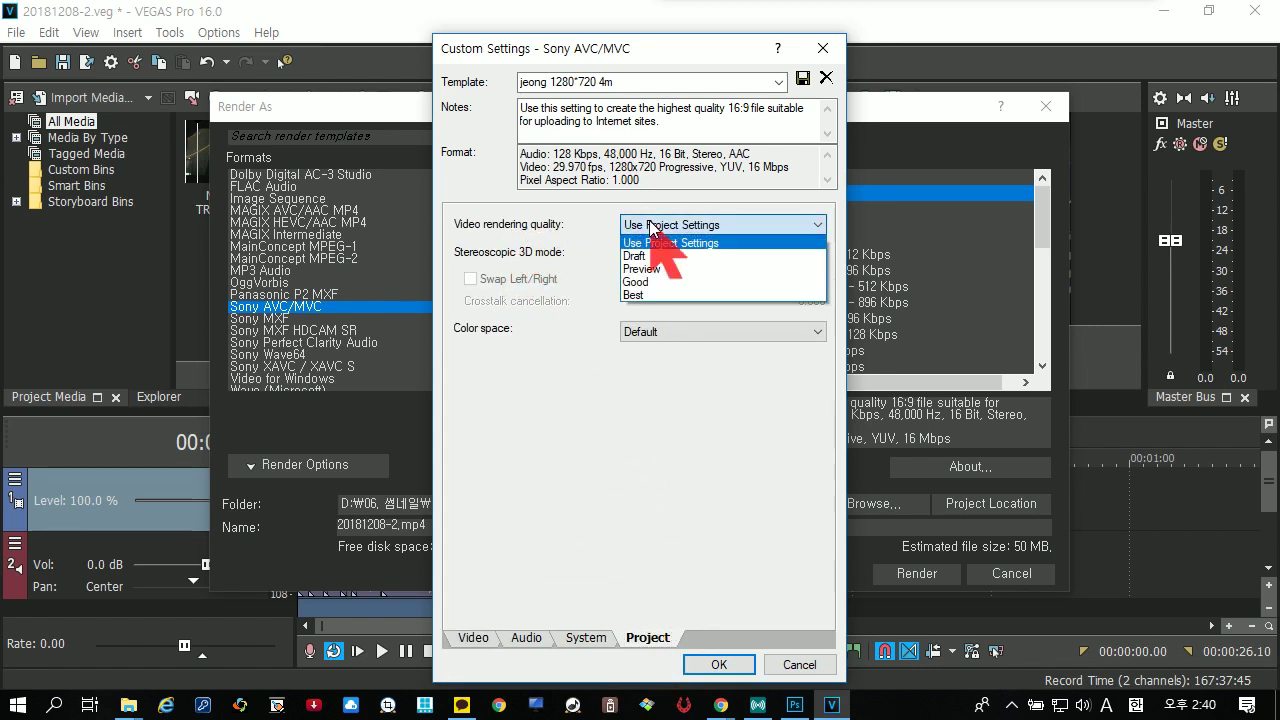
pyautogui.click(645, 294)
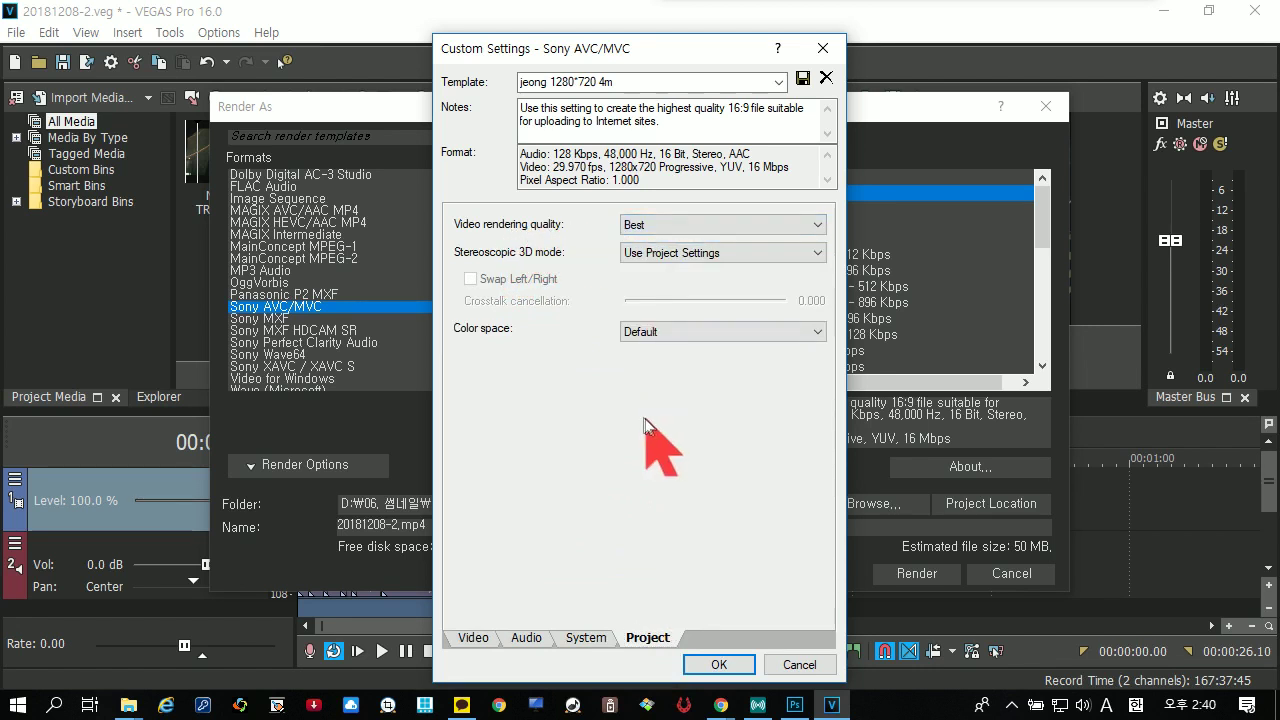
pyautogui.click(805, 80)
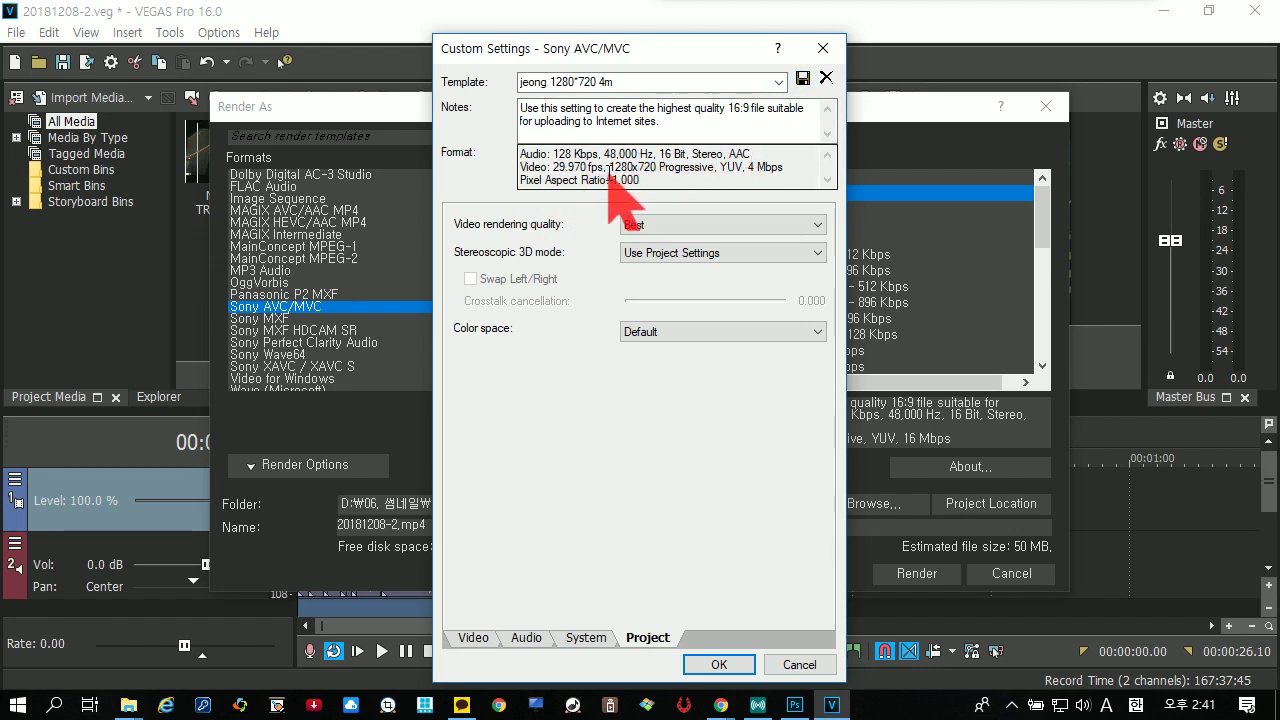
pyautogui.click(763, 172)
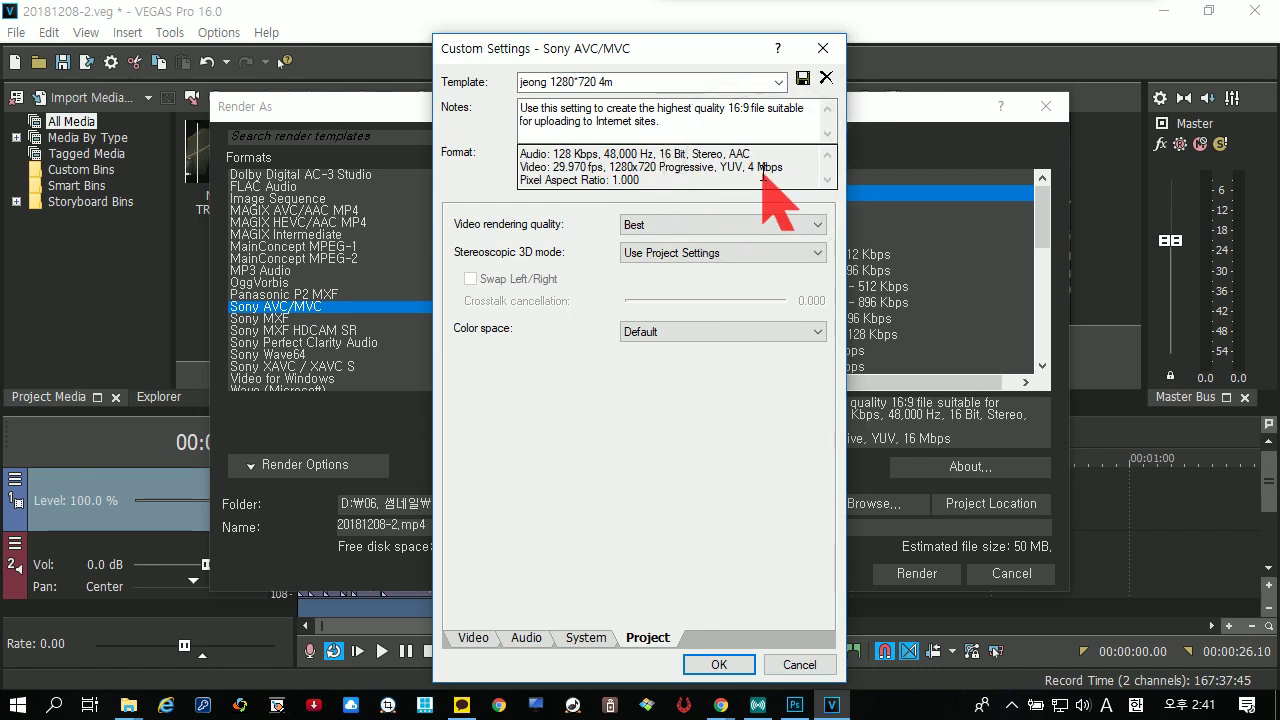
pyautogui.click(719, 666)
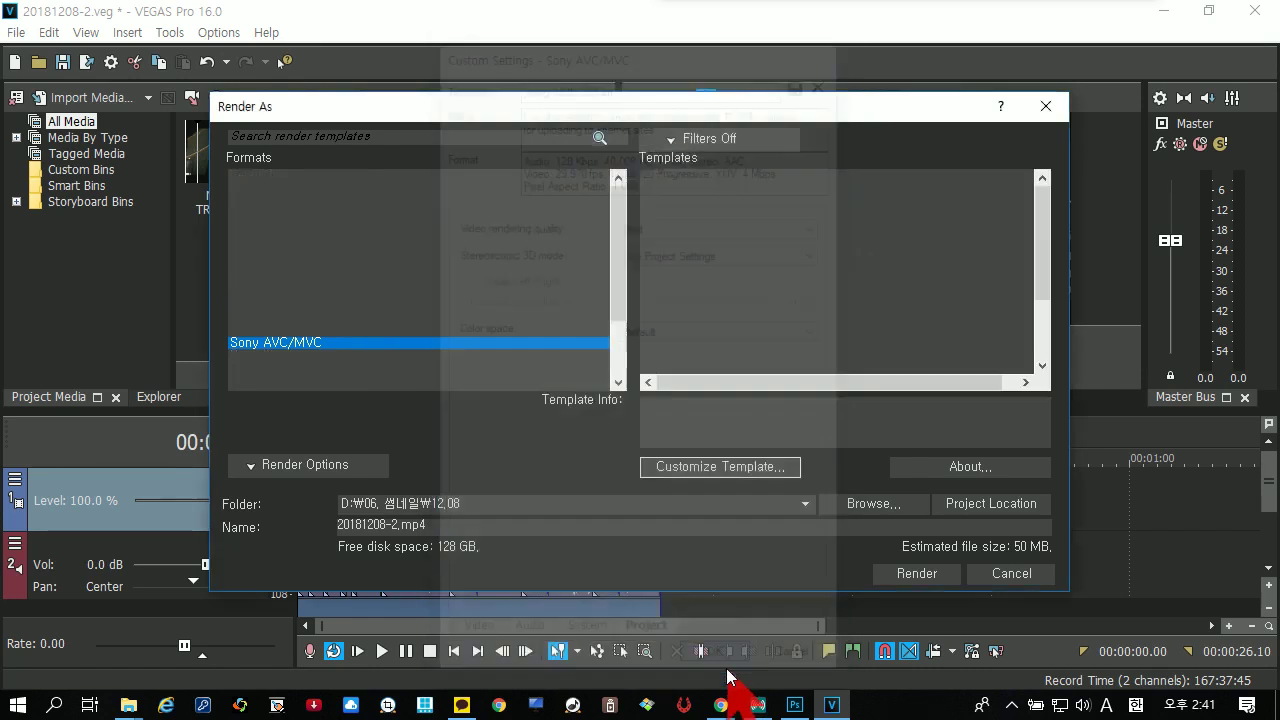
# Find the new 1280*720 4m template among the Sony AVC/MVC templates and mark it as a favorite
pyautogui.scroll(5, 748, 334)
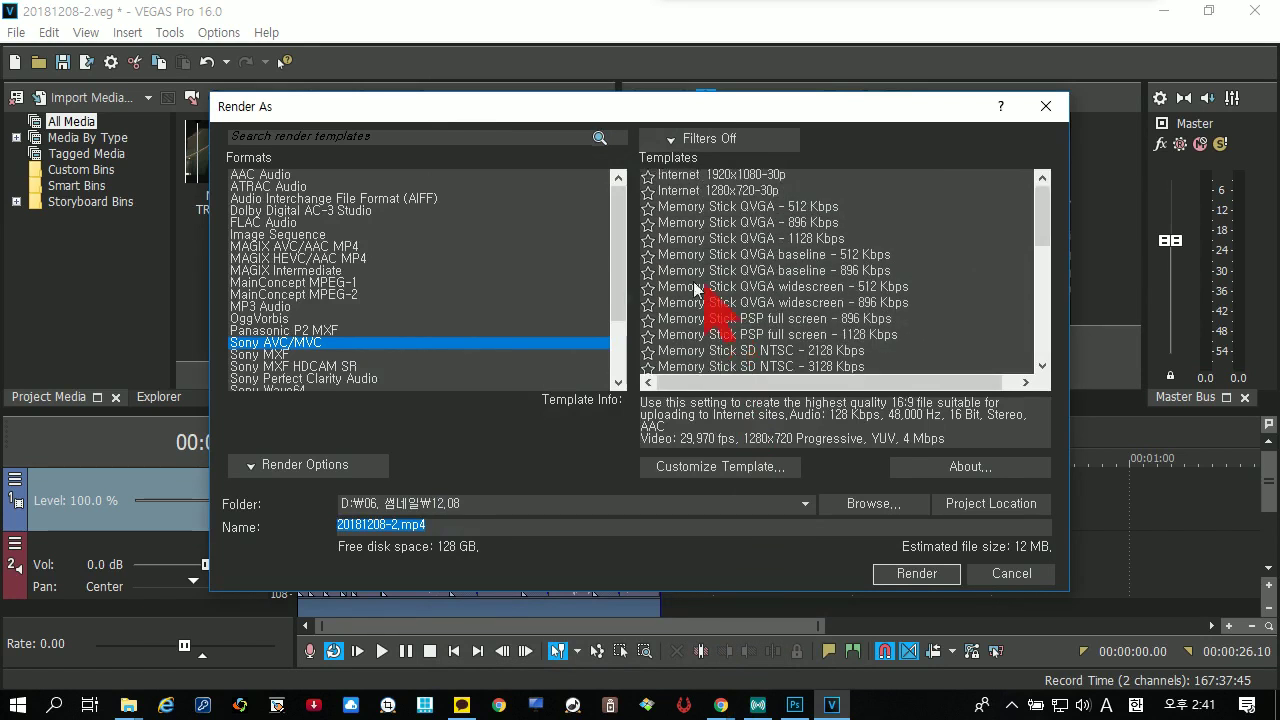
pyautogui.click(305, 344)
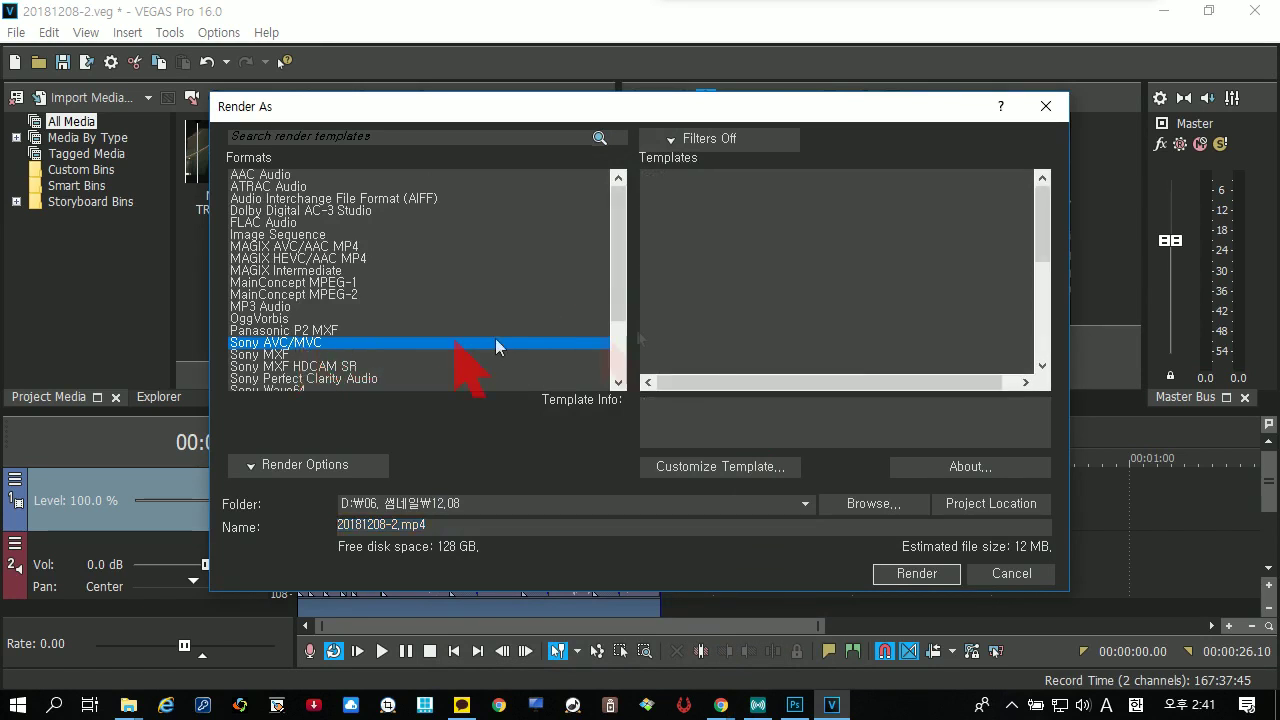
pyautogui.moveTo(1038, 228); pyautogui.dragTo(1043, 365)
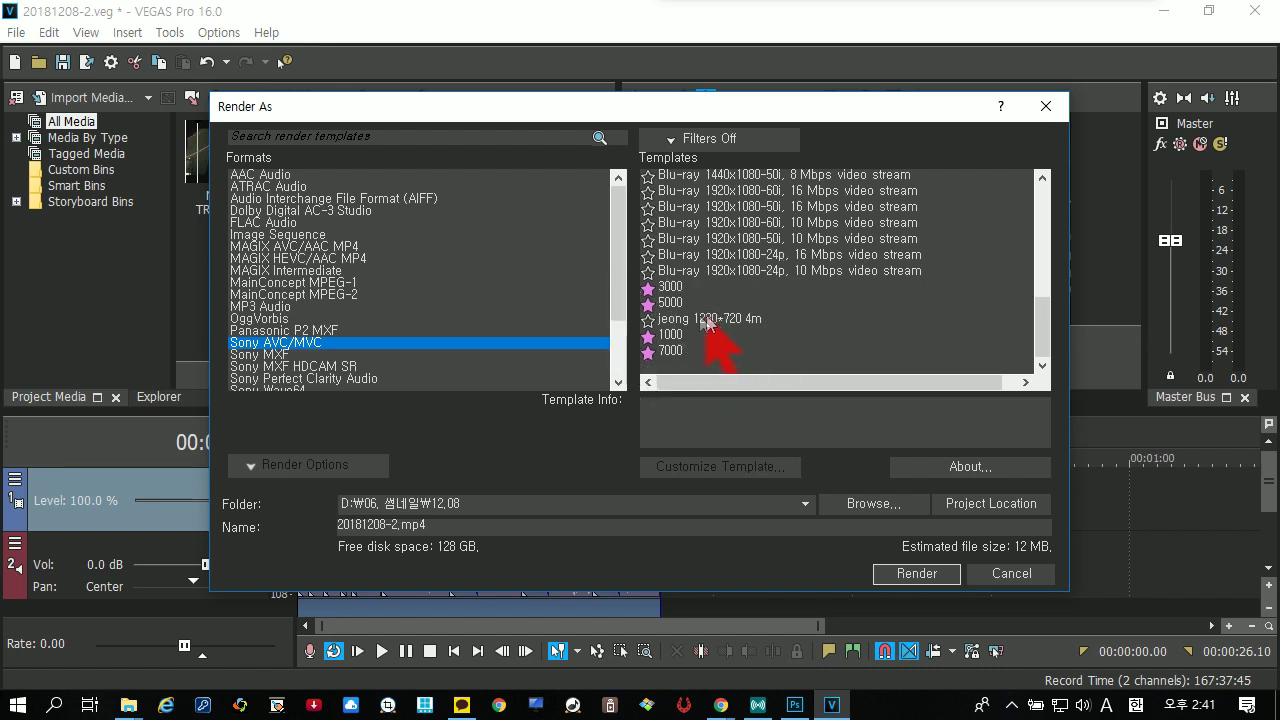
pyautogui.click(649, 320)
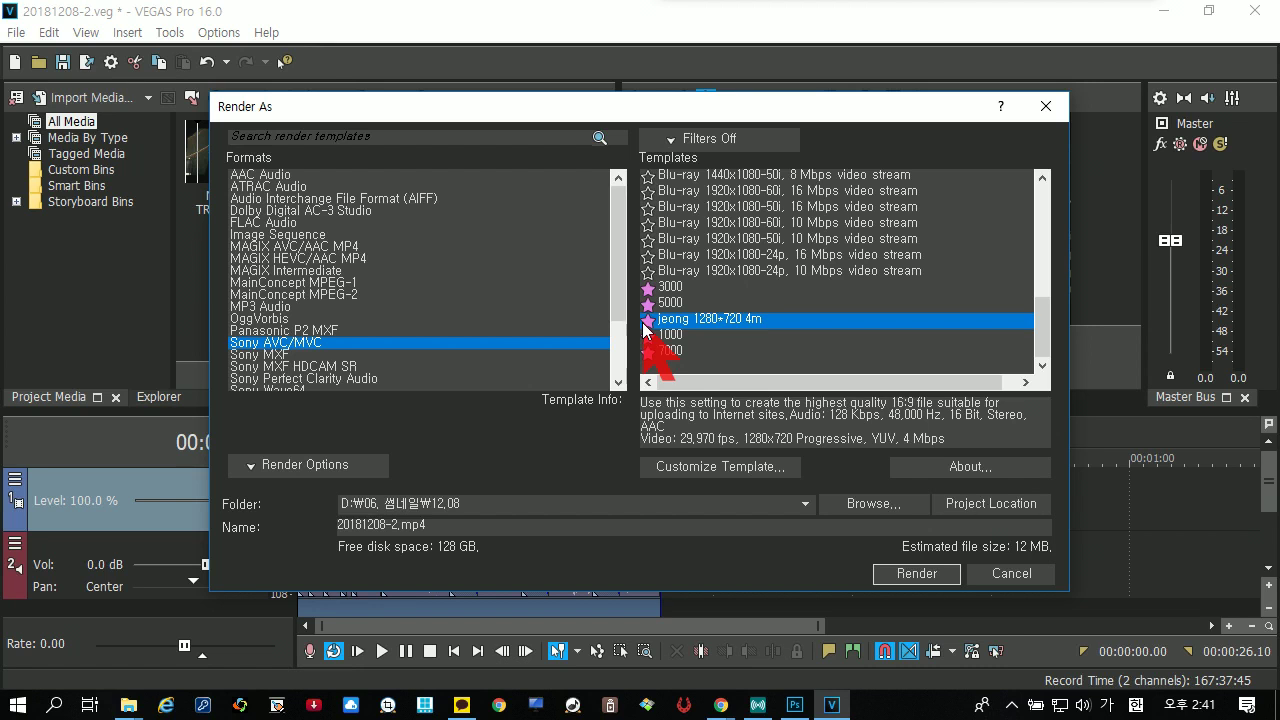
# Filter the render templates with Show favorites only
pyautogui.click(729, 141)
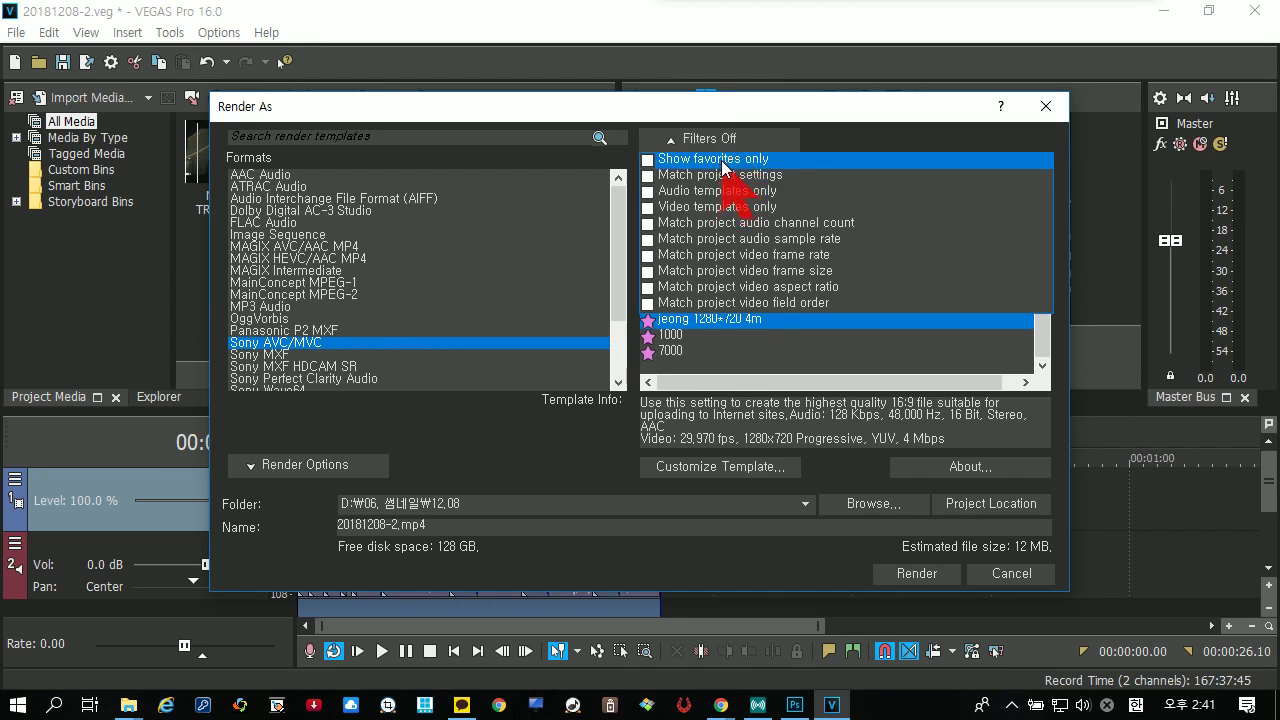
pyautogui.click(723, 163)
pyautogui.click(723, 163)
pyautogui.click(647, 160)
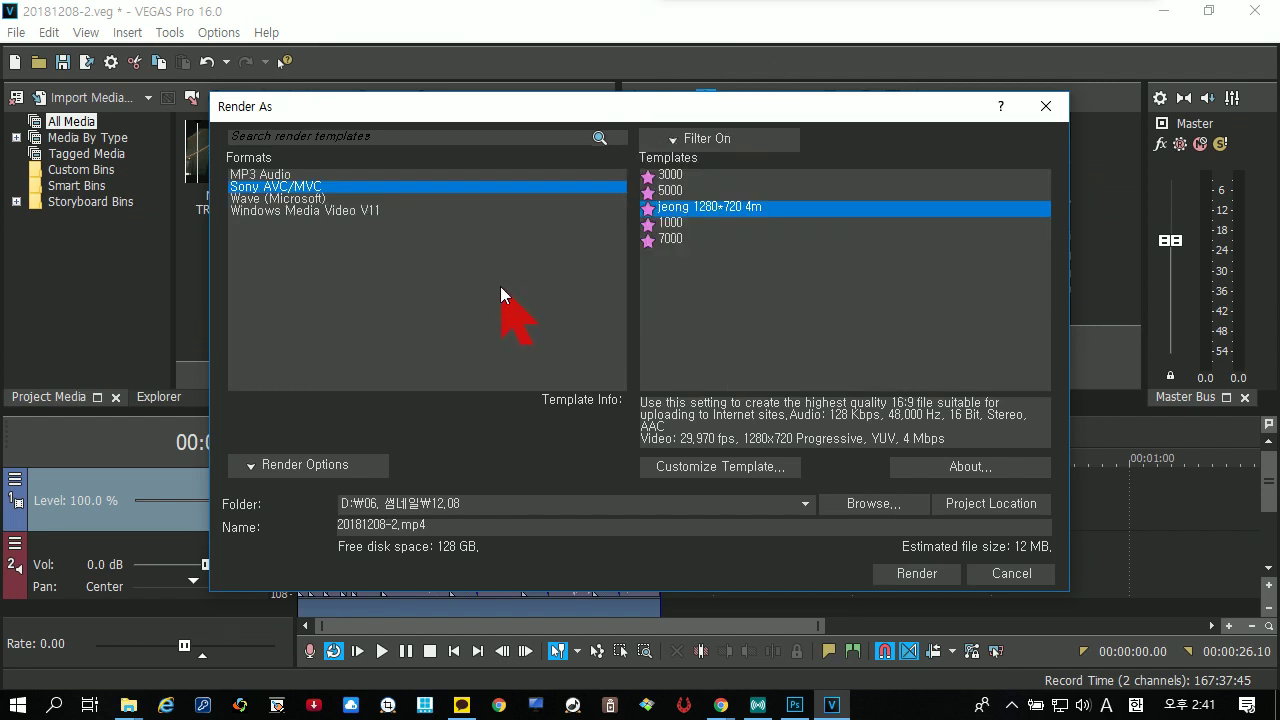
# Examine the favorite templates of Sony AVC/MVC, MP3 Audio and Windows Media Video V11, including the 1000 and 7000 presets
pyautogui.click(293, 198)
pyautogui.click(288, 187)
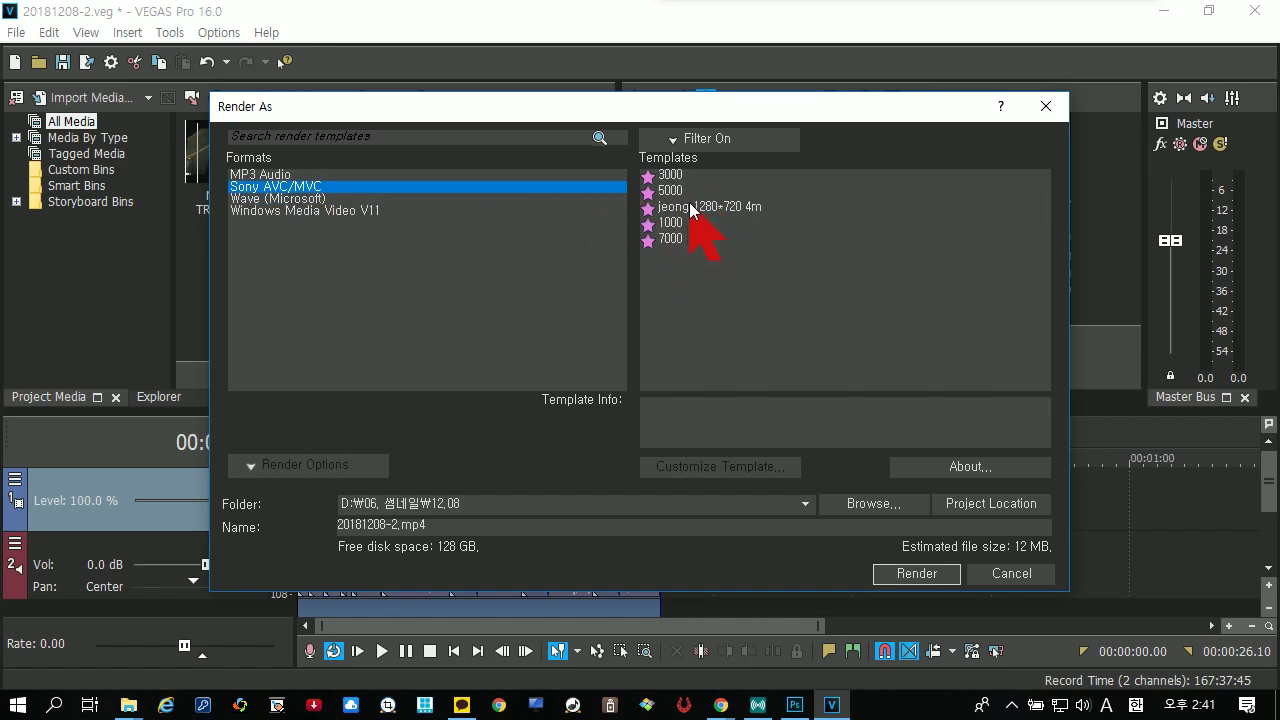
pyautogui.click(278, 176)
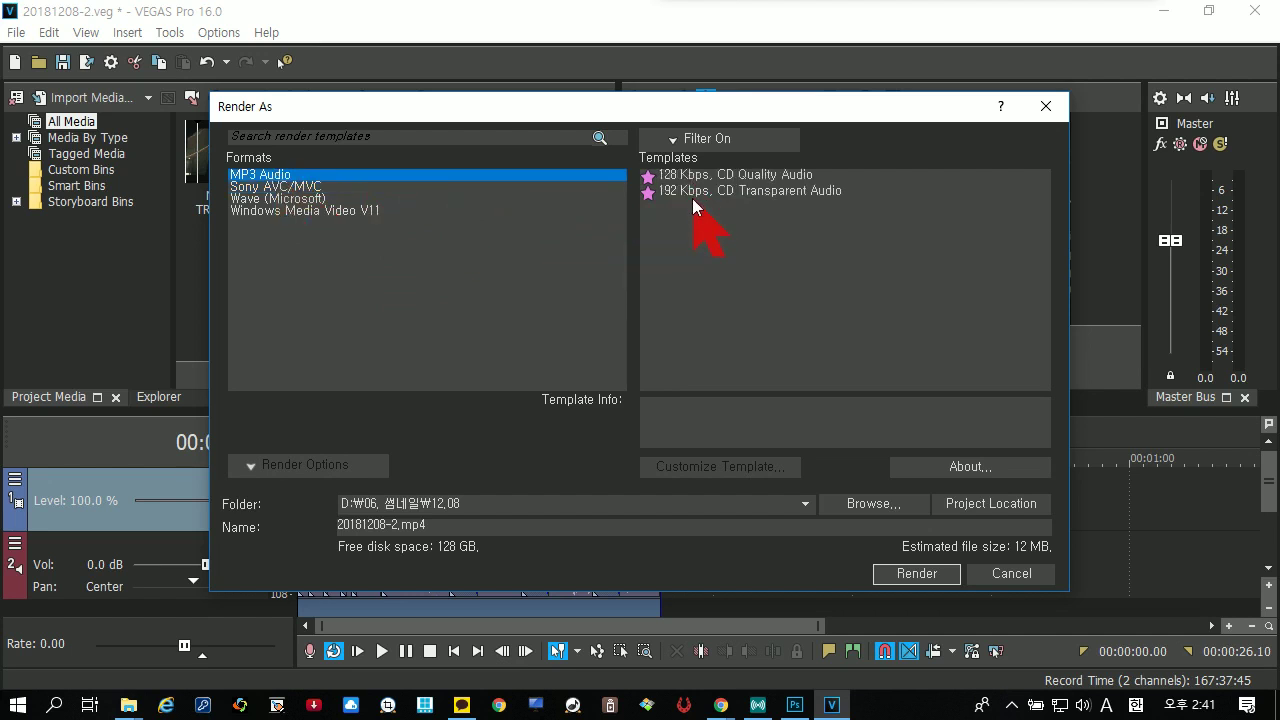
pyautogui.click(302, 187)
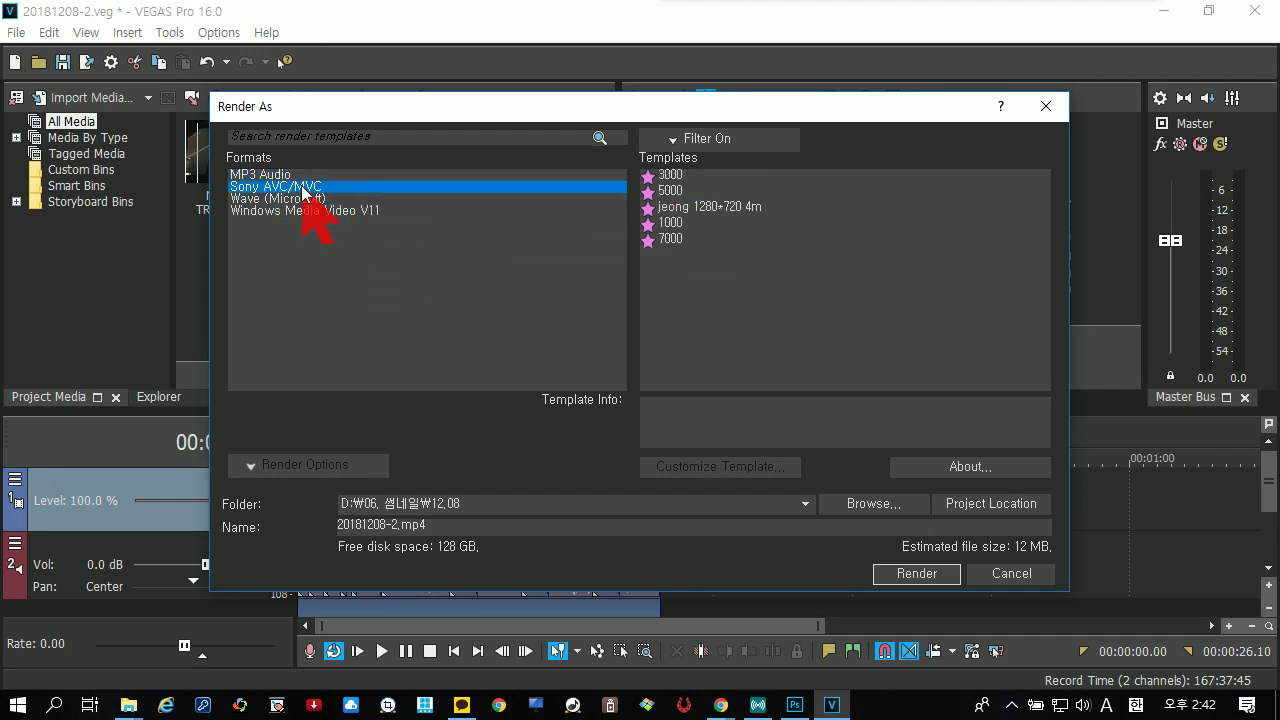
pyautogui.click(680, 224)
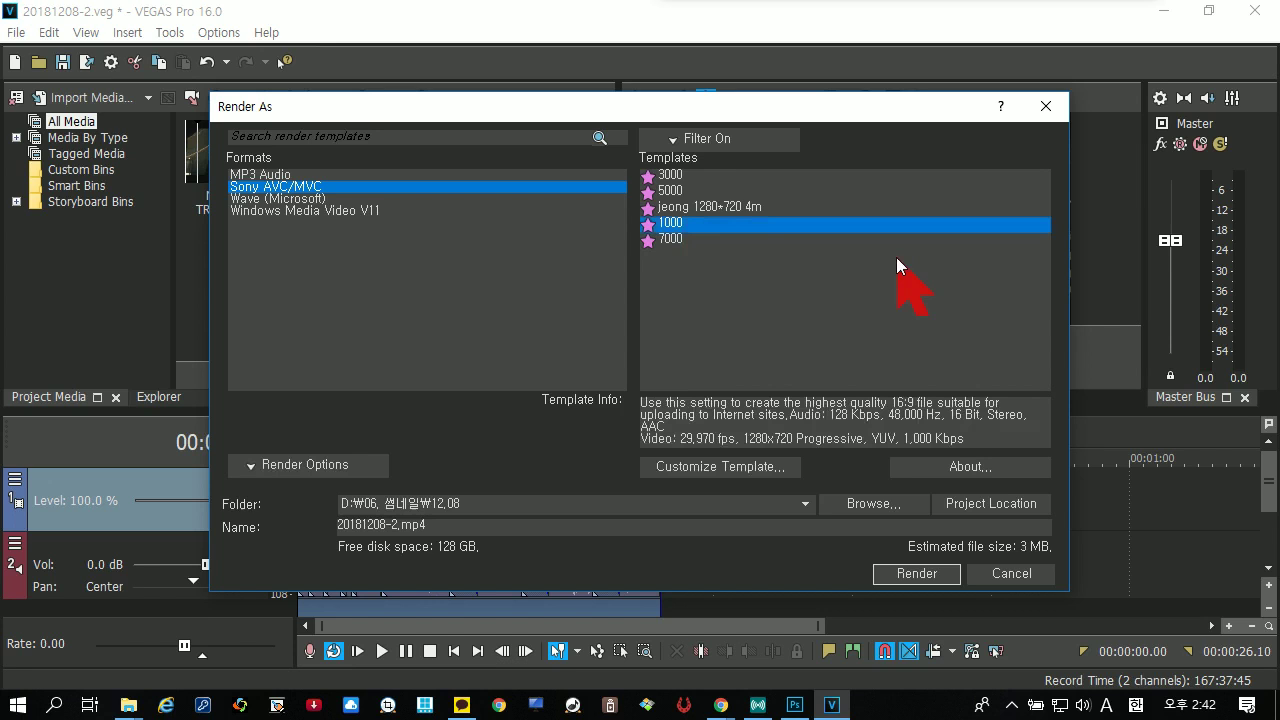
pyautogui.click(672, 240)
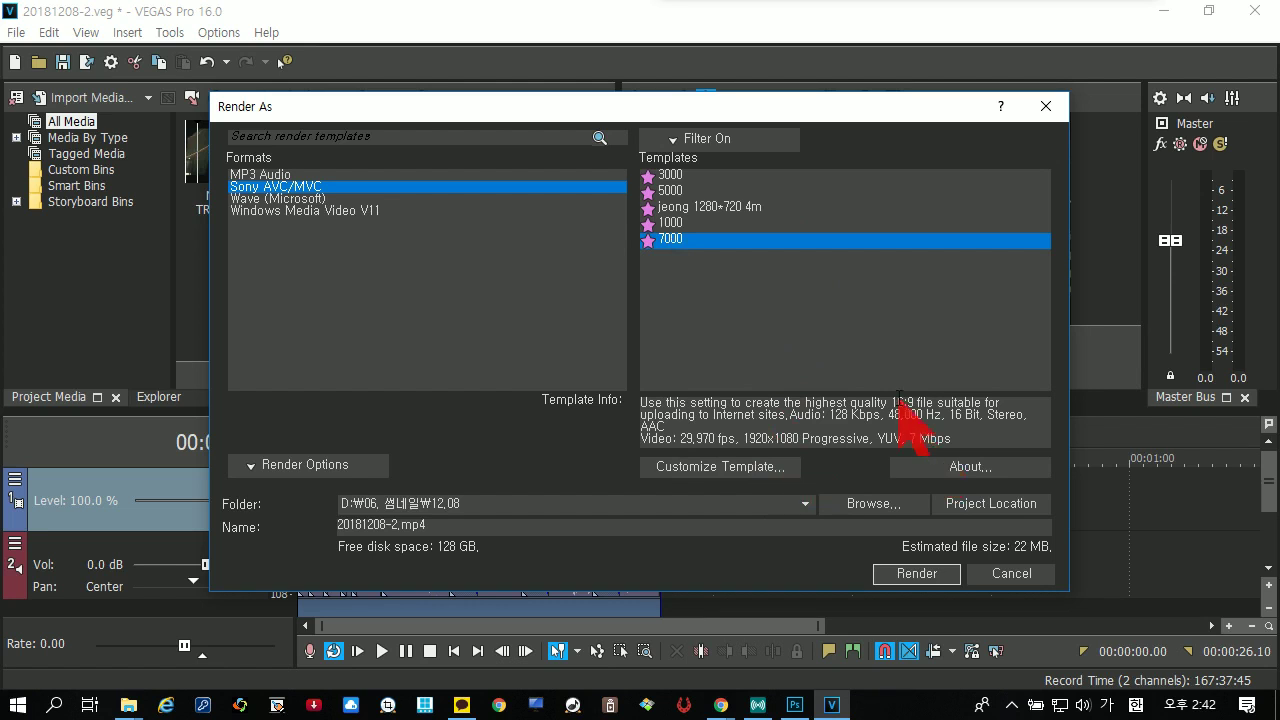
pyautogui.click(329, 212)
pyautogui.click(672, 176)
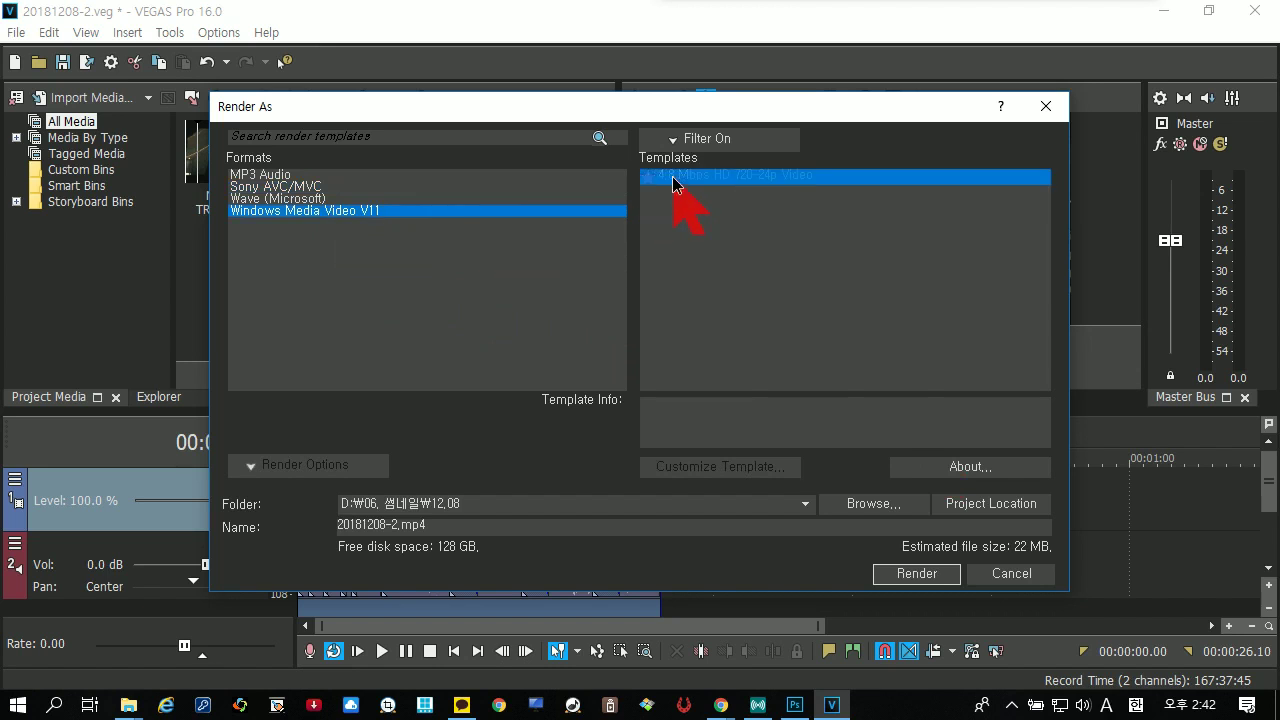
# Choose the custom 1280*720 4m template of Sony AVC/MVC for the render
pyautogui.click(285, 186)
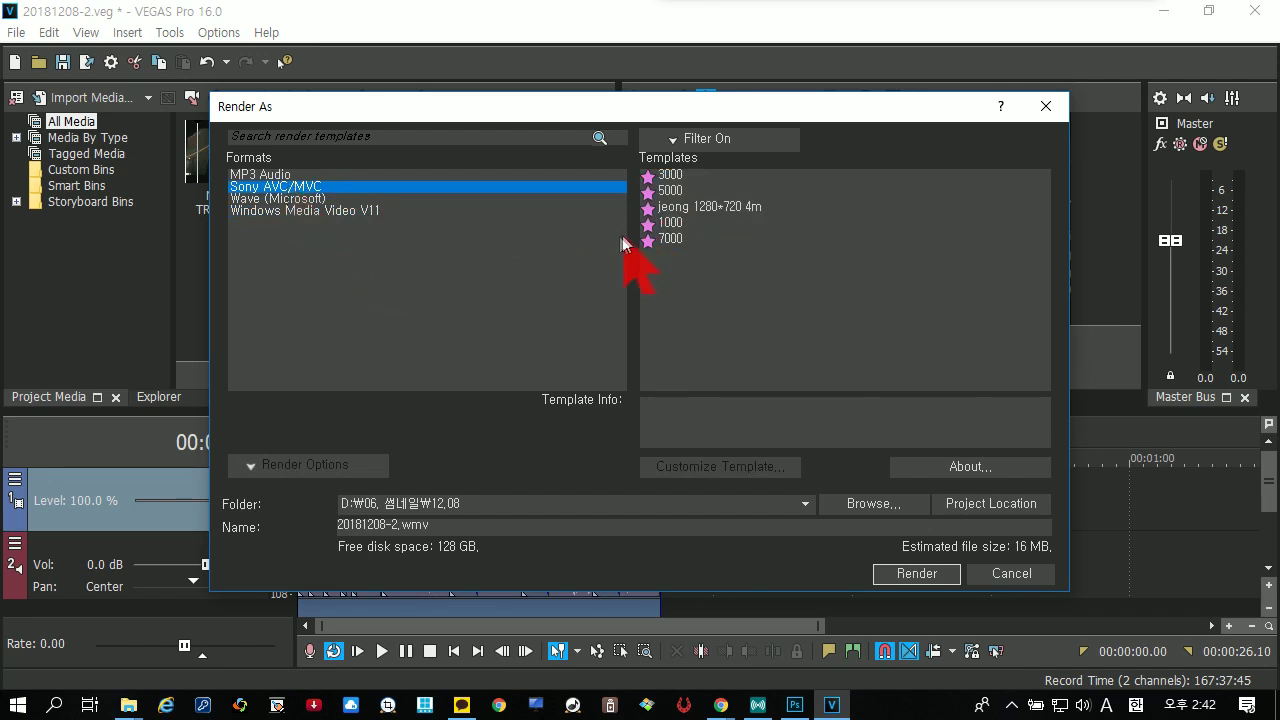
pyautogui.click(712, 208)
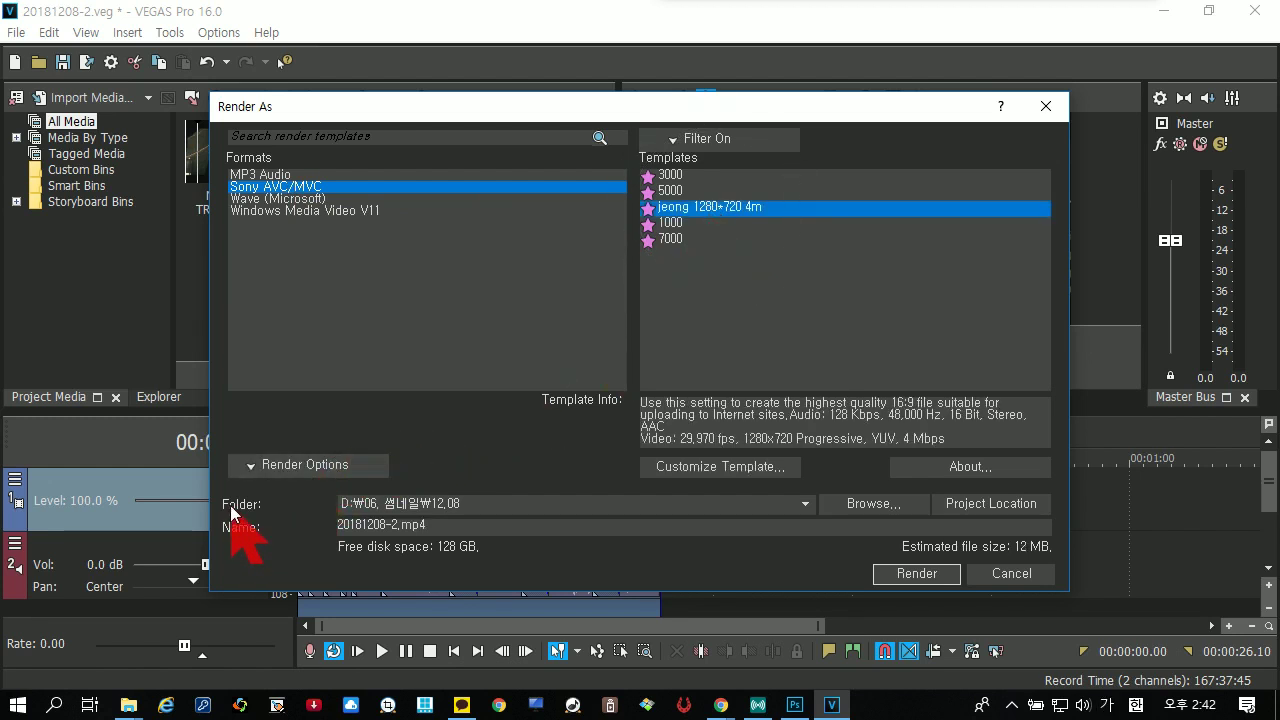
# Set the render output to 연습1 as an MP4 file in the desktop folder 하루마스터 and render it
pyautogui.click(864, 504)
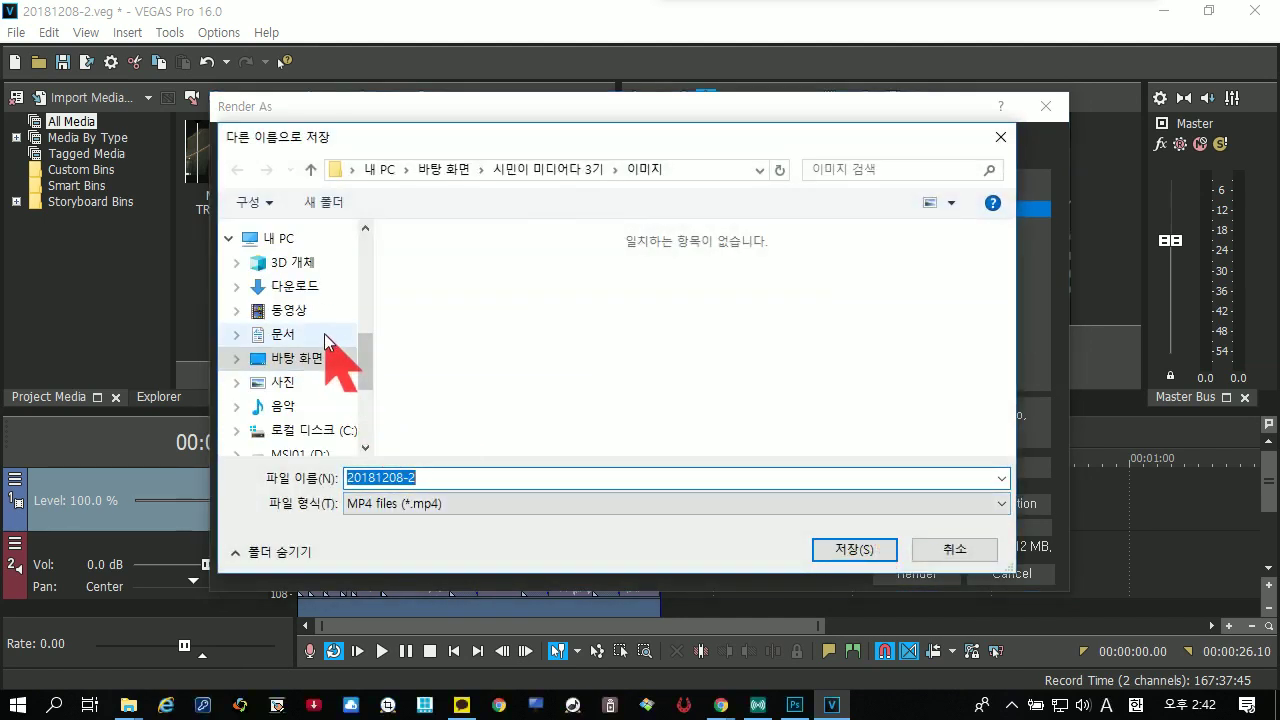
pyautogui.click(318, 362)
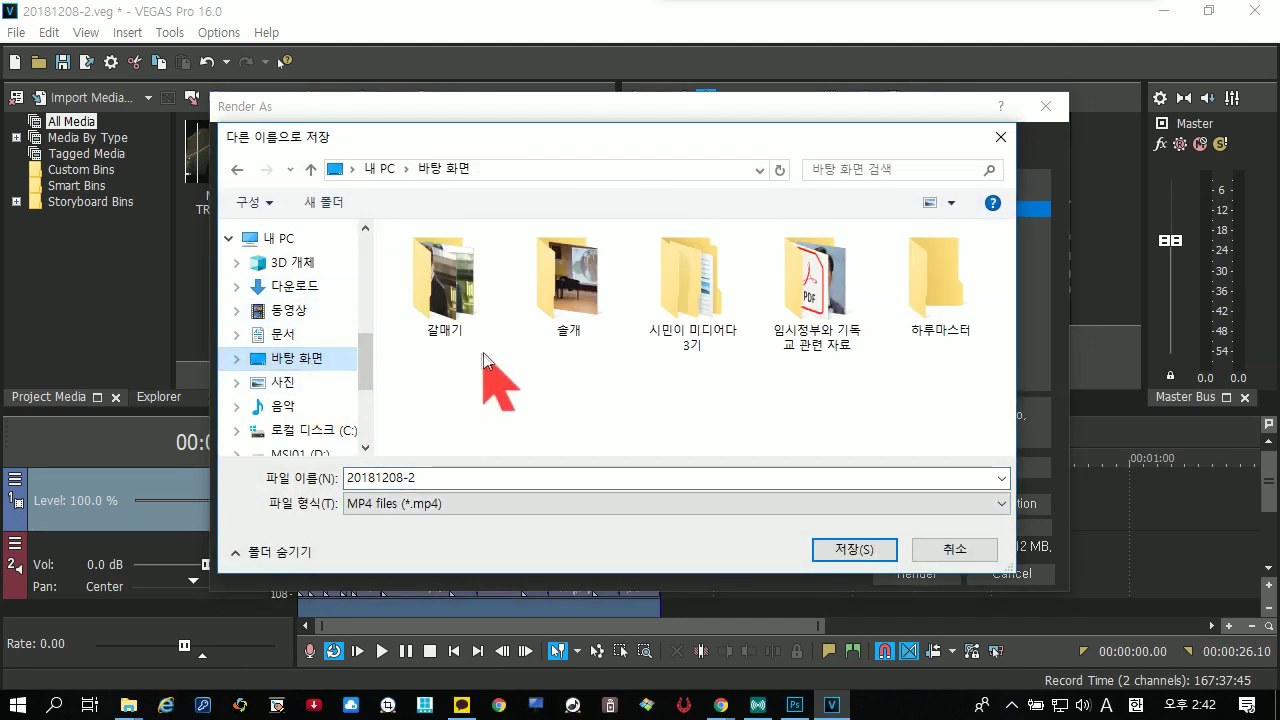
pyautogui.doubleClick(938, 300)
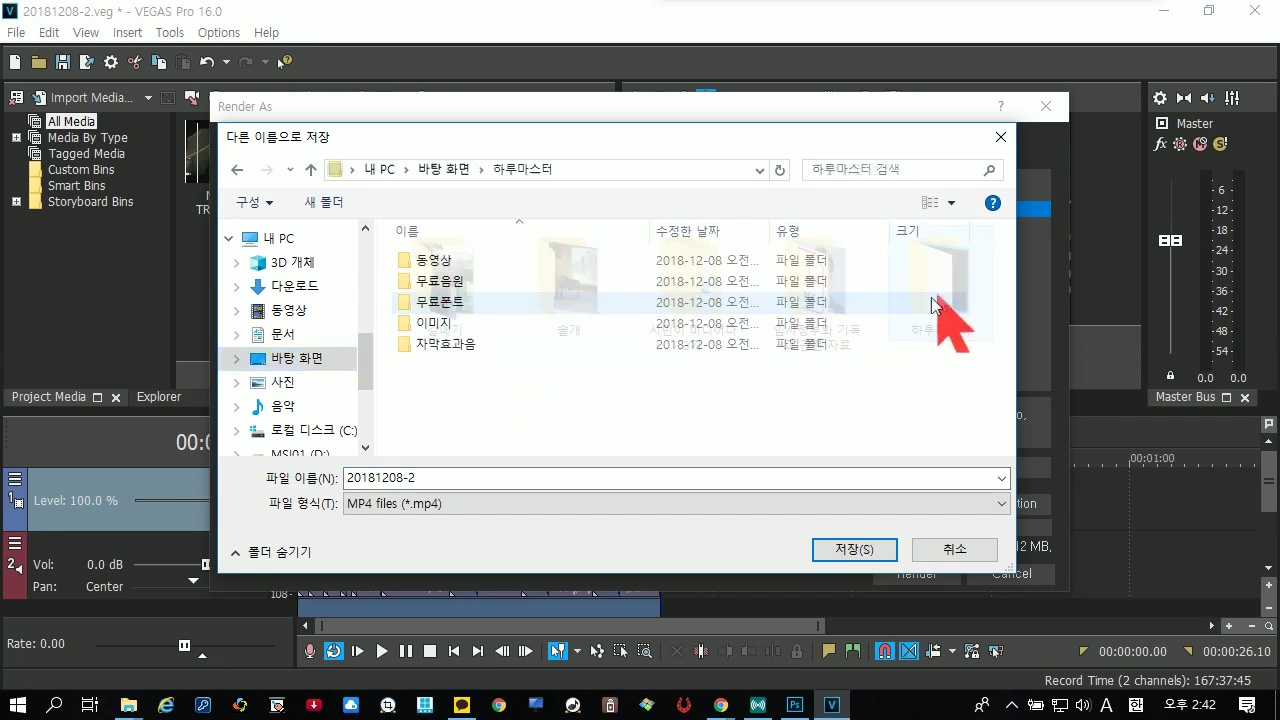
pyautogui.doubleClick(455, 481)
pyautogui.write('d')
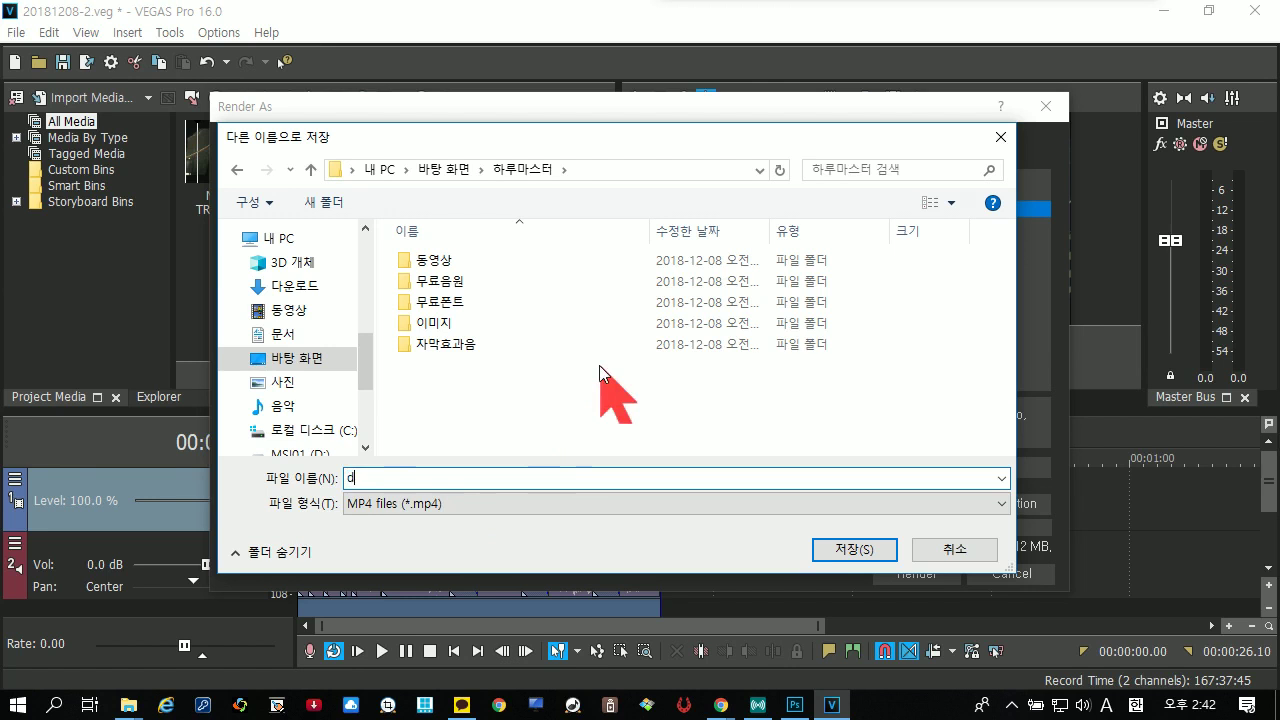
pyautogui.write('연습1')
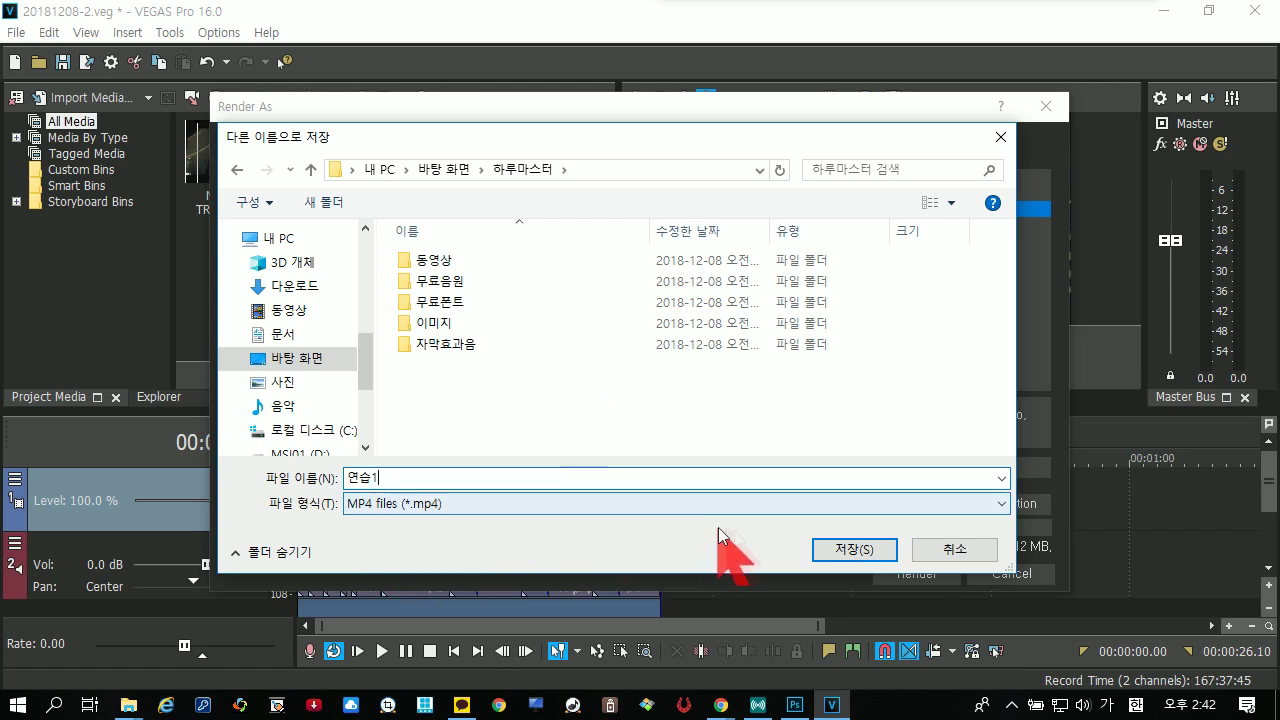
pyautogui.click(845, 548)
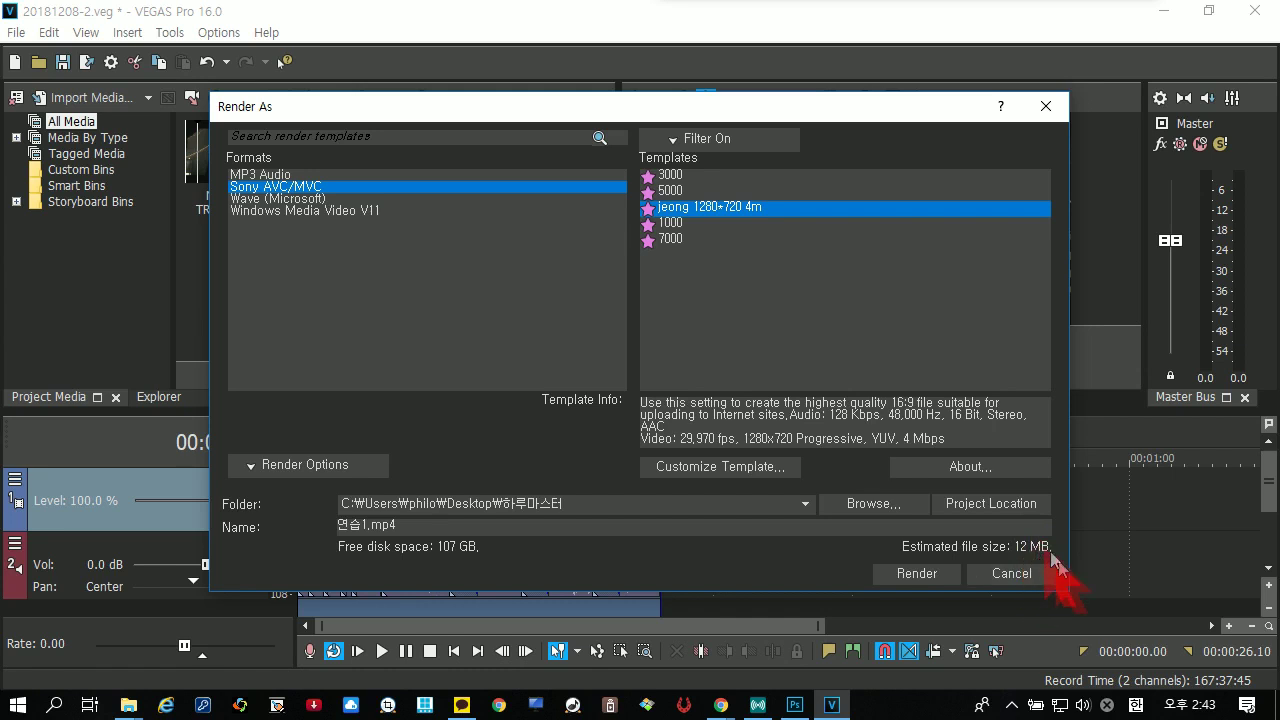
pyautogui.click(912, 574)
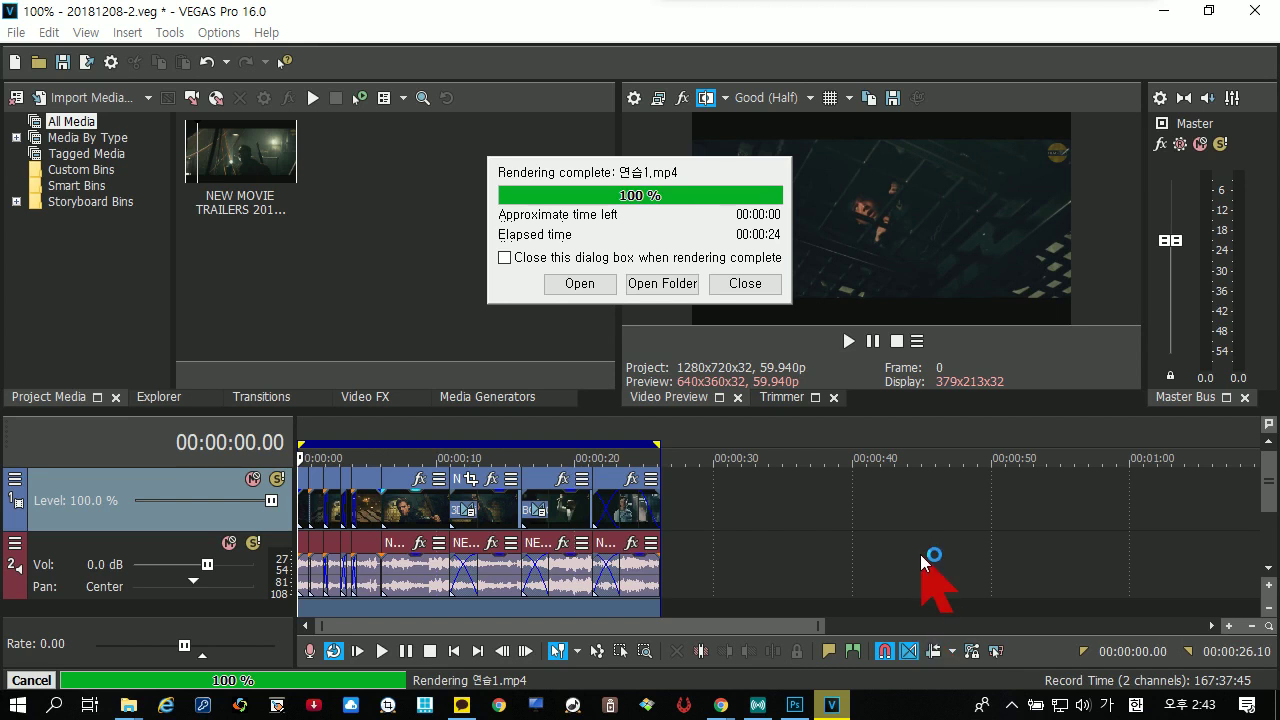
# Switch to the 하루마스터 folder in File Explorer, play the rendered 연습1 video full screen and close the player
pyautogui.click(1165, 13)
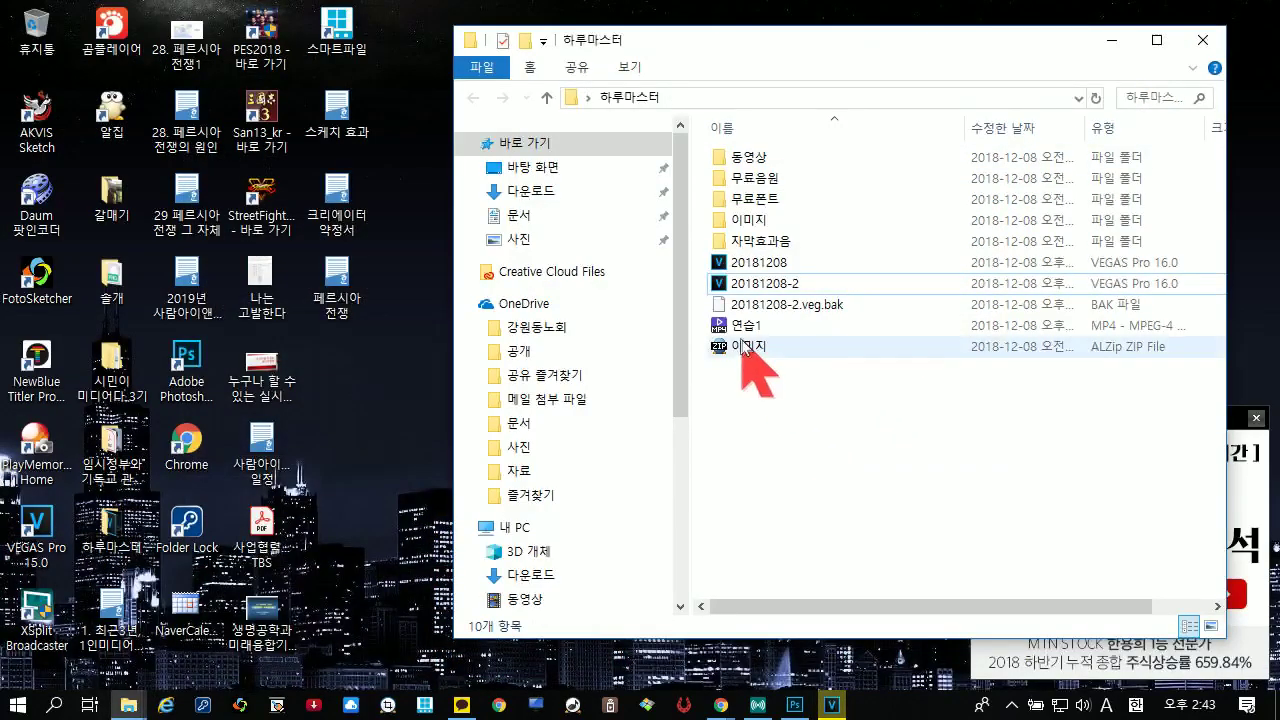
pyautogui.click(737, 331)
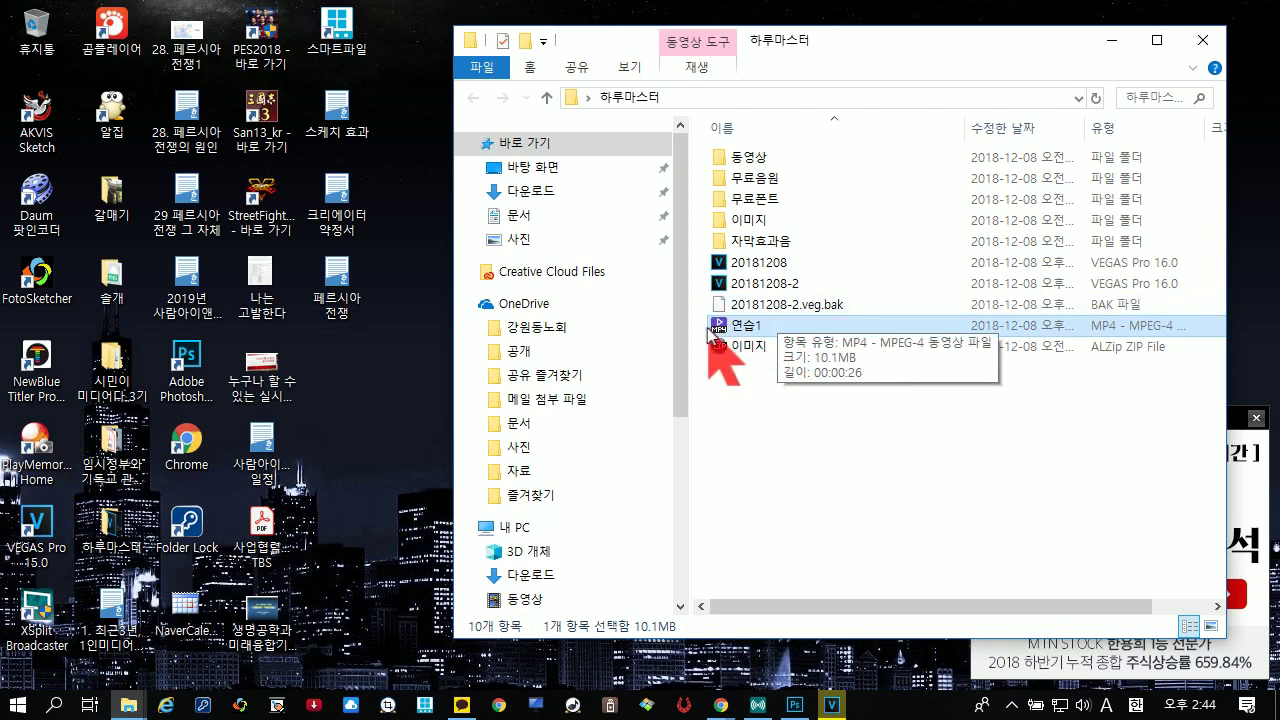
pyautogui.press('Return')
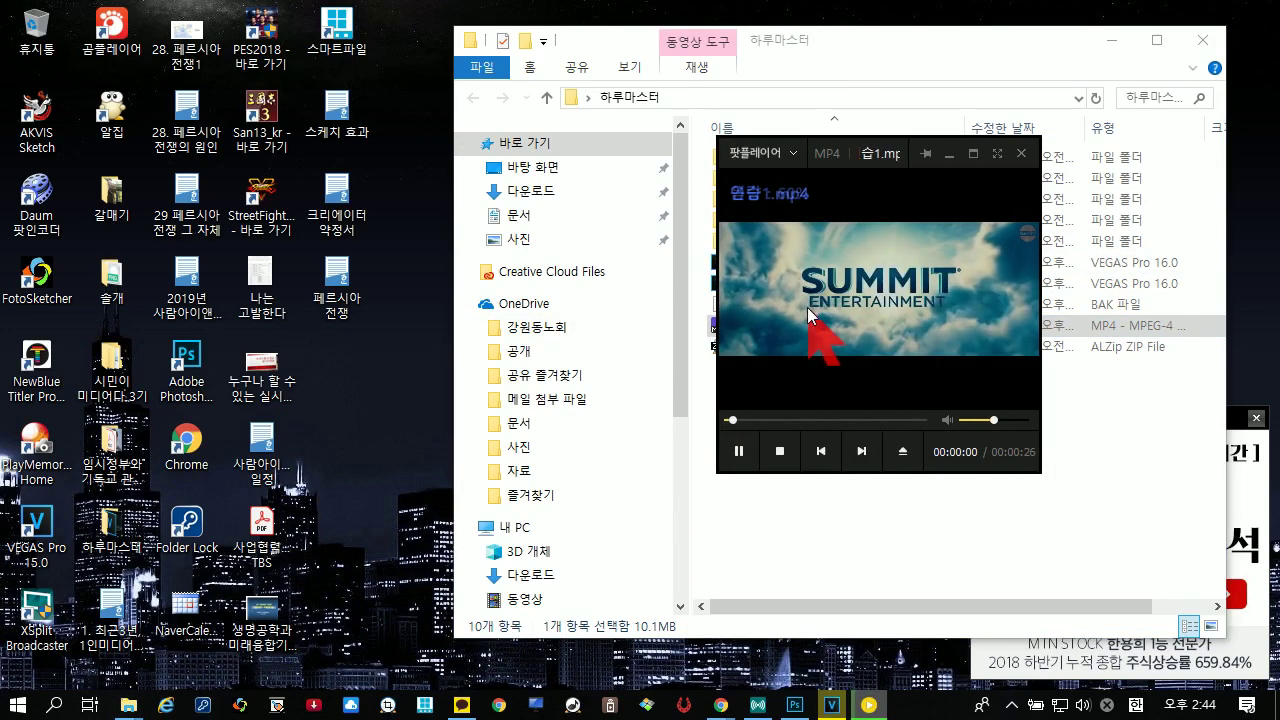
pyautogui.doubleClick(809, 313)
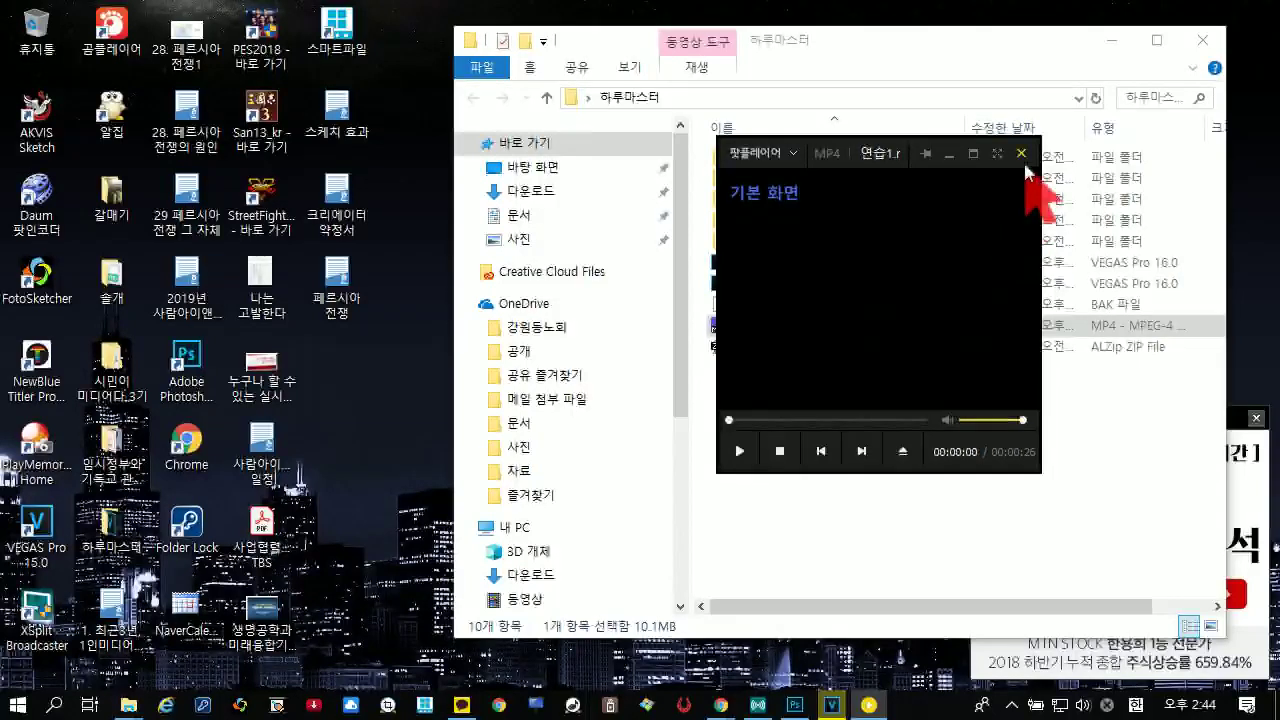
pyautogui.click(1021, 154)
# Return to VEGAS Pro, dismiss the finished render's progress dialog and place the timeline cursor at about 00:00:12.58
pyautogui.click(831, 705)
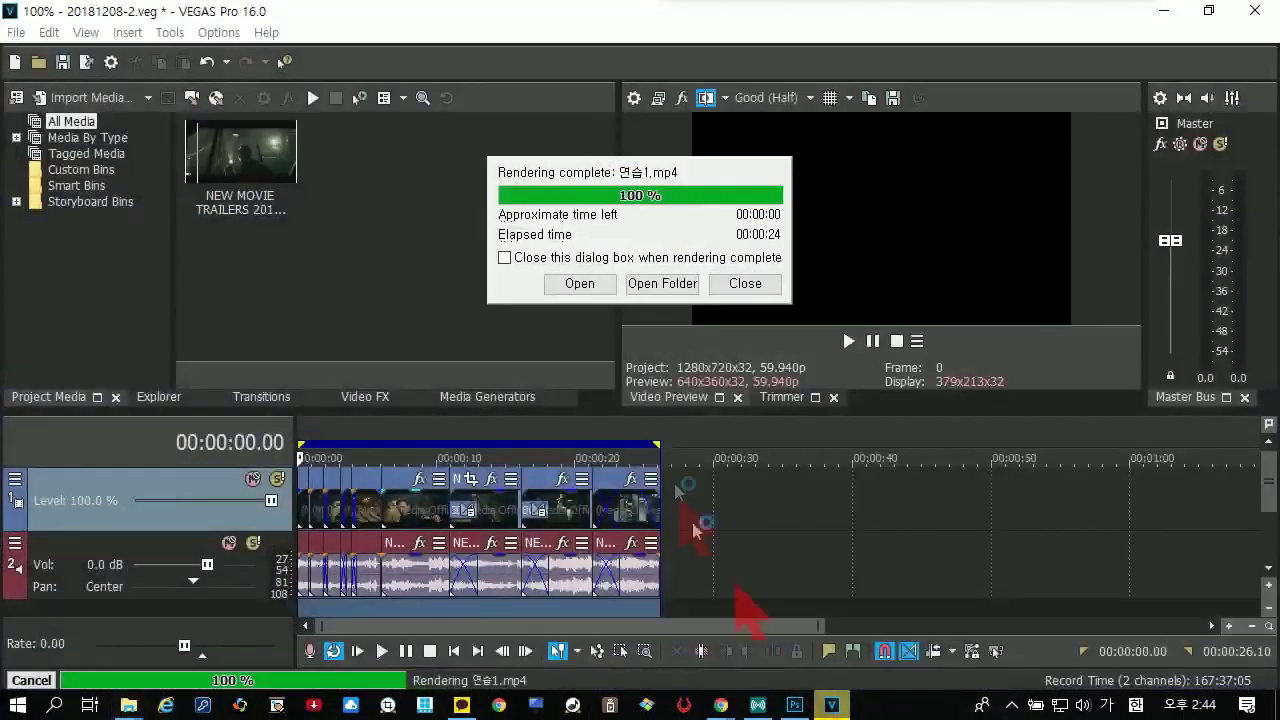
pyautogui.click(745, 284)
pyautogui.click(471, 430)
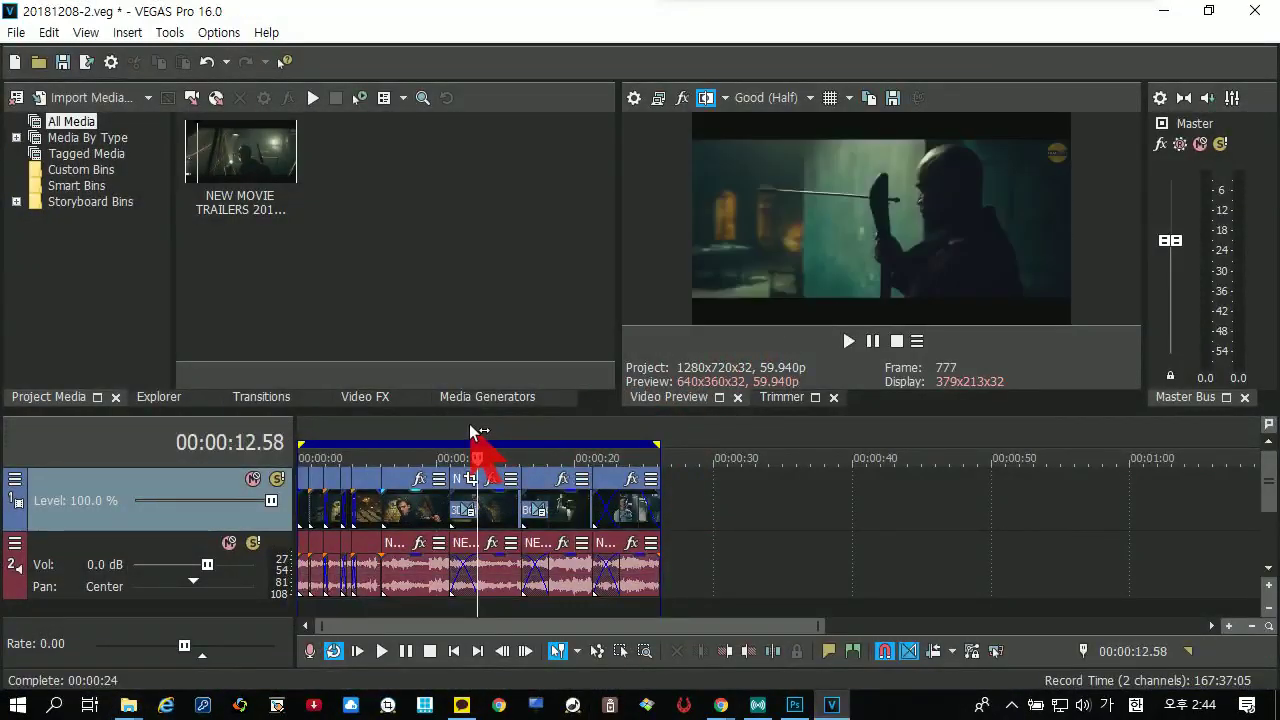